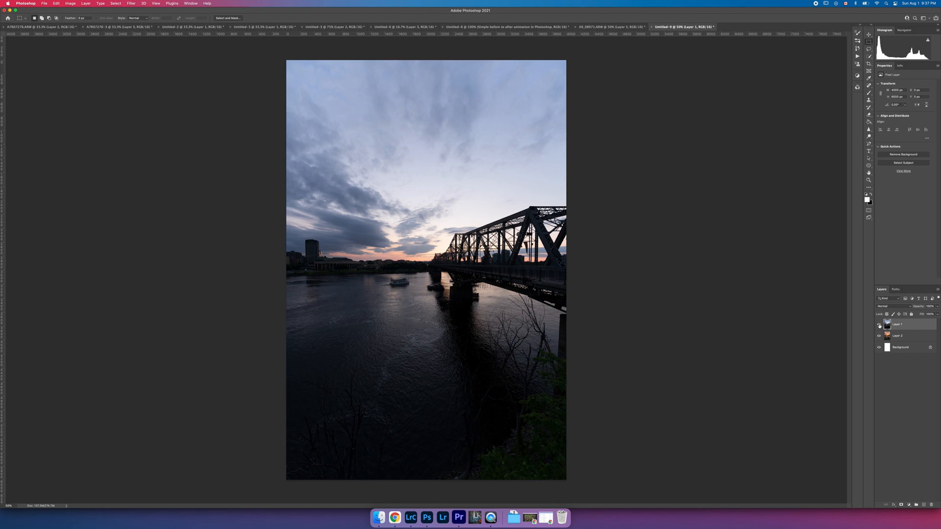
- Toggle the visibility of Layer 1 to compare the two versions of the bridge photo
{"action": "left_click", "coordinate": [878, 325]}
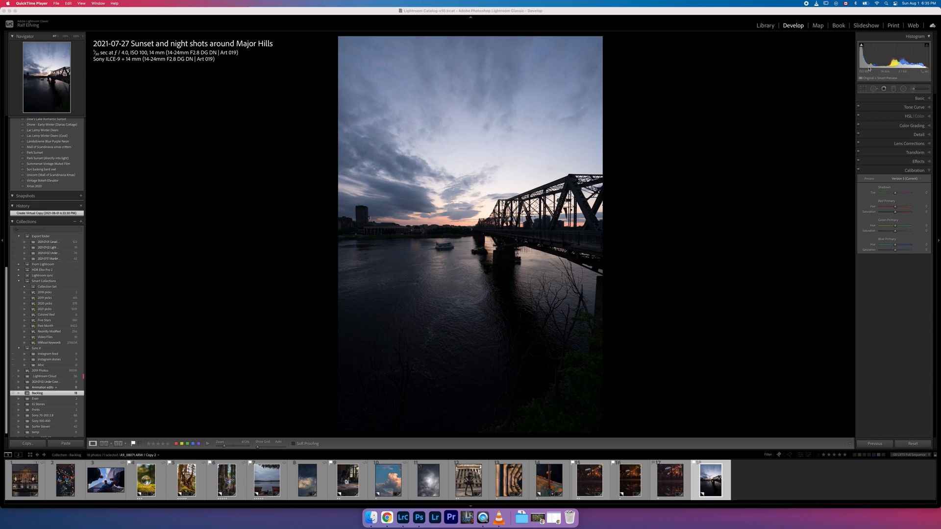
- In Lightroom Classic, try lifting the bridge photo's Shadows to +100 and brightening Exposure, and reset both adjustments
{"action": "left_click", "coordinate": [891, 101]}
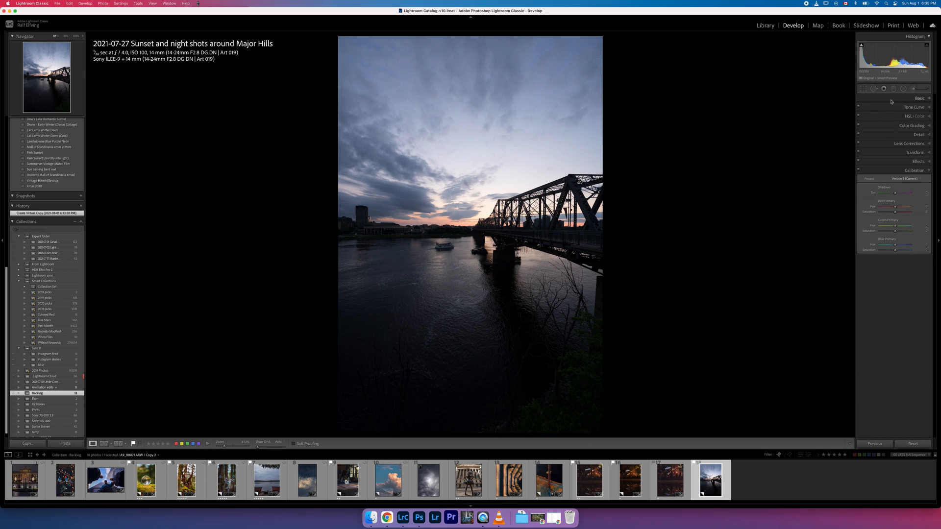
{"action": "left_click", "coordinate": [918, 99]}
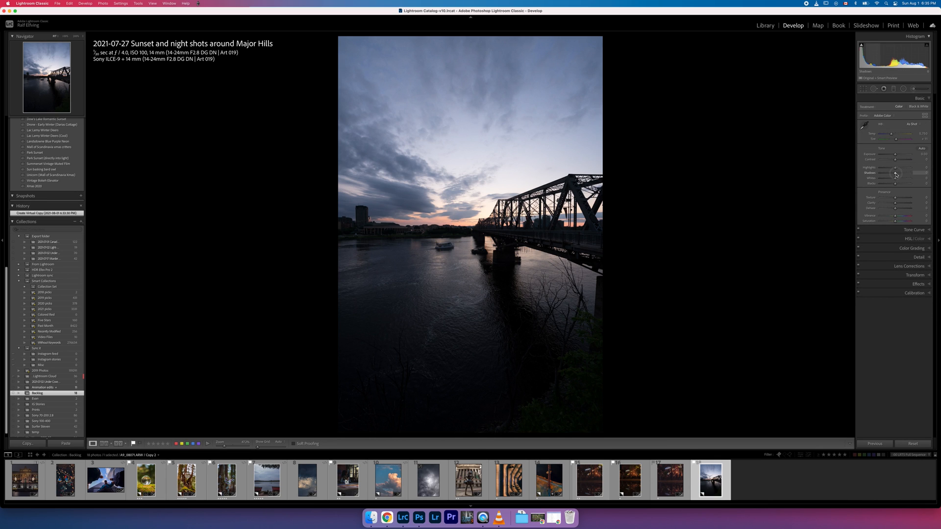
{"action": "left_click_drag", "start_coordinate": [894, 173], "coordinate": [924, 175]}
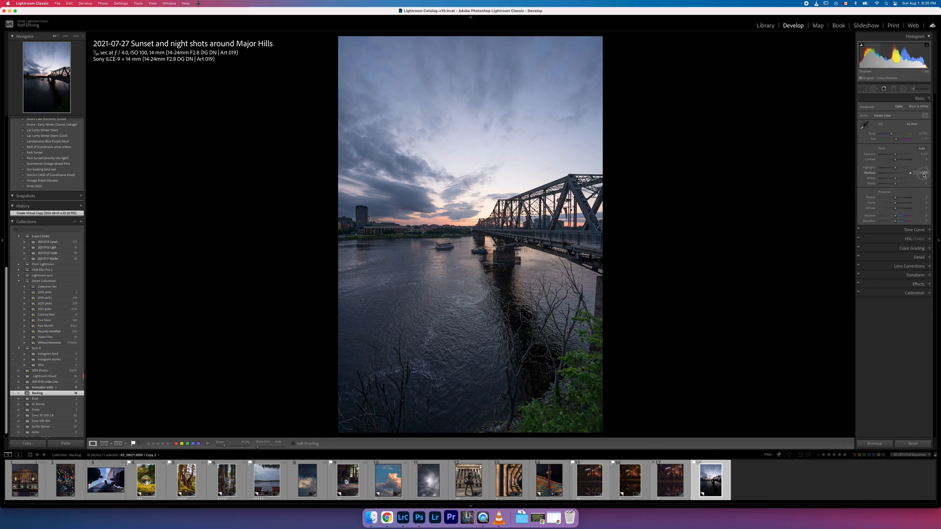
{"action": "left_click", "coordinate": [898, 155]}
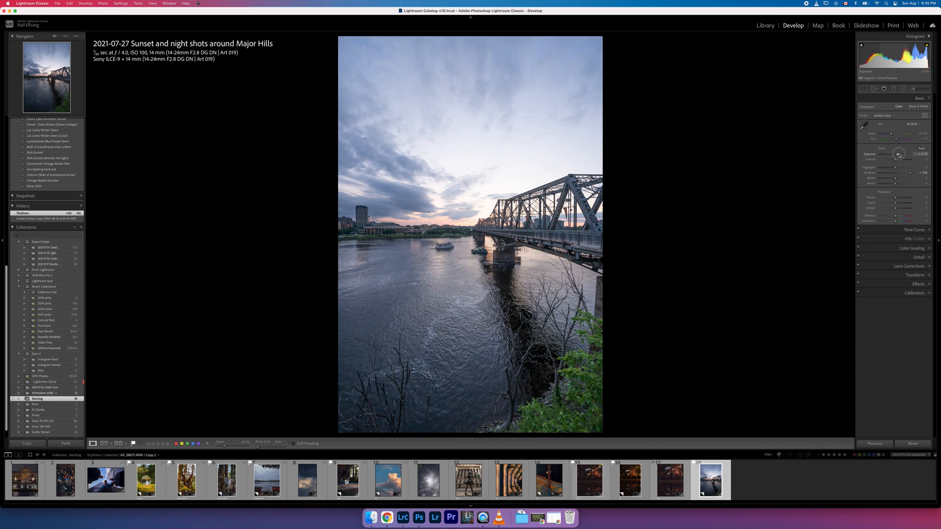
{"action": "double_click", "coordinate": [898, 154]}
{"action": "double_click", "coordinate": [890, 171]}
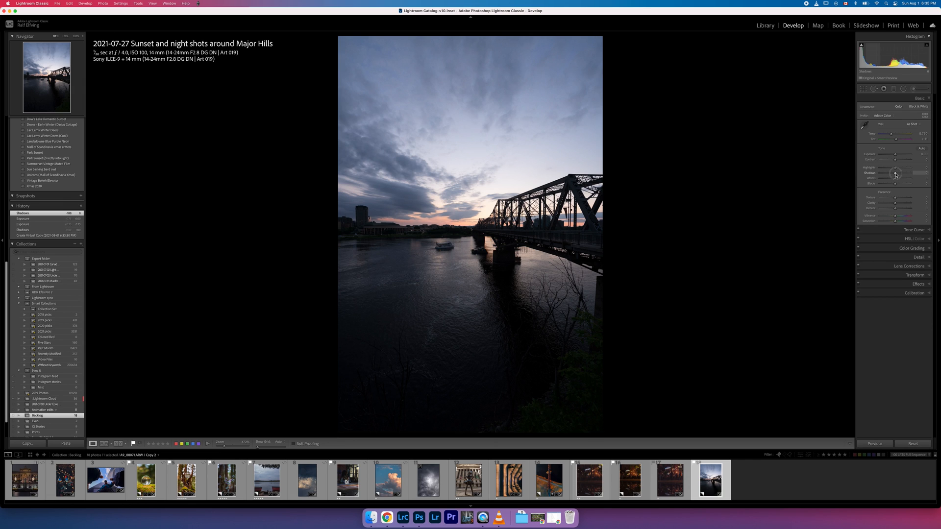
- Set Shadows to +47, Highlights to −67 and Blacks to +44, and slightly raise Exposure, Contrast and Whites
{"action": "left_click_drag", "start_coordinate": [897, 175], "coordinate": [903, 175]}
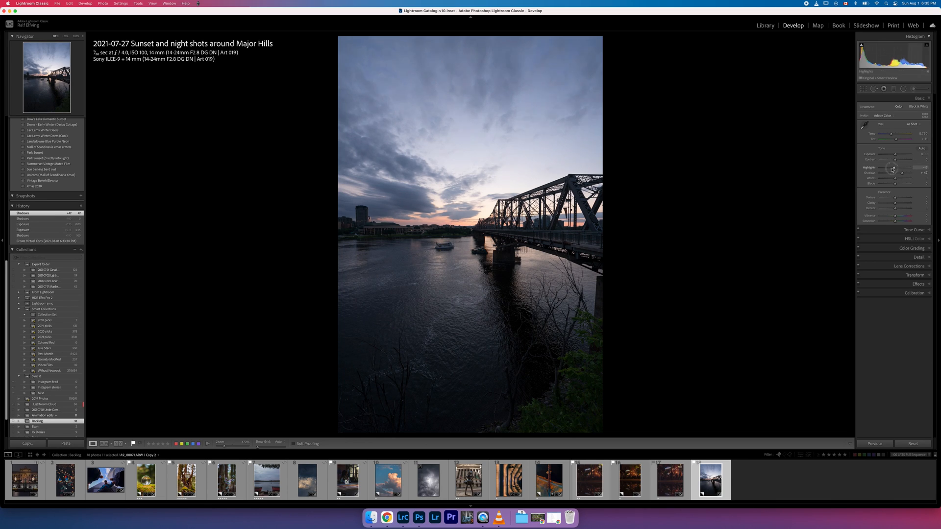
{"action": "mouse_move", "coordinate": [895, 168]}
{"action": "left_mouse_down"}
{"action": "mouse_move", "coordinate": [886, 170]}
{"action": "mouse_move", "coordinate": [895, 156]}
{"action": "mouse_move", "coordinate": [885, 169]}
{"action": "left_mouse_up"}
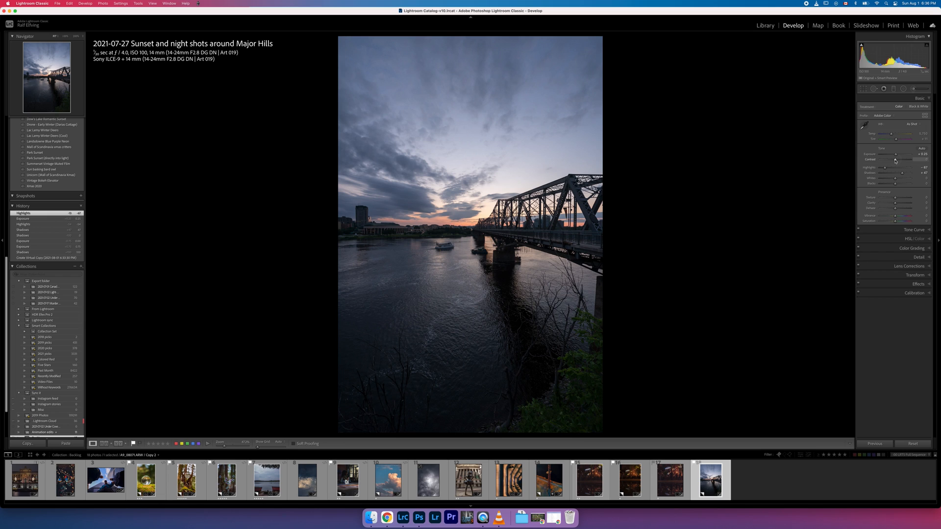
{"action": "mouse_move", "coordinate": [895, 161]}
{"action": "left_mouse_down"}
{"action": "mouse_move", "coordinate": [901, 183]}
{"action": "mouse_move", "coordinate": [897, 155]}
{"action": "left_mouse_up"}
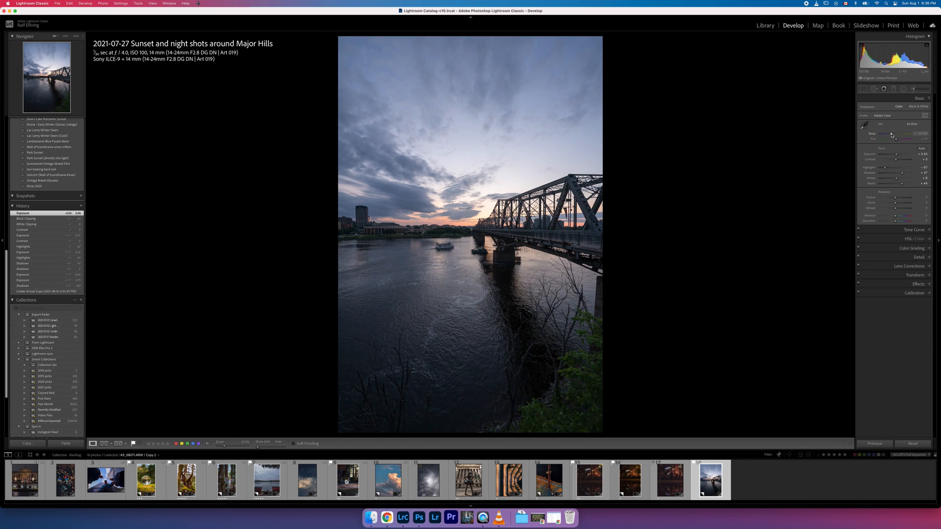
- Warm the white balance temperature strongly, fine-tune Exposure, and lower Highlights to about −73
{"action": "left_click_drag", "start_coordinate": [891, 135], "coordinate": [898, 135]}
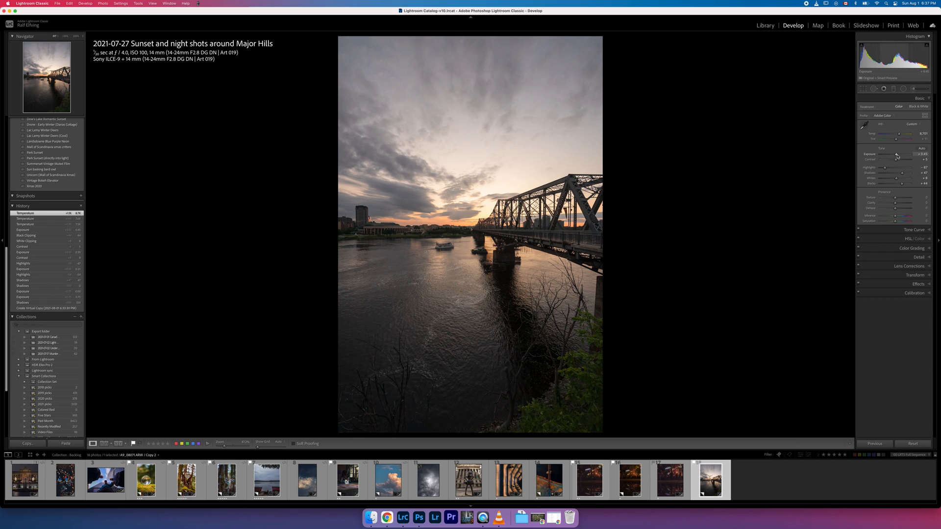
{"action": "left_click_drag", "start_coordinate": [896, 157], "coordinate": [896, 157]}
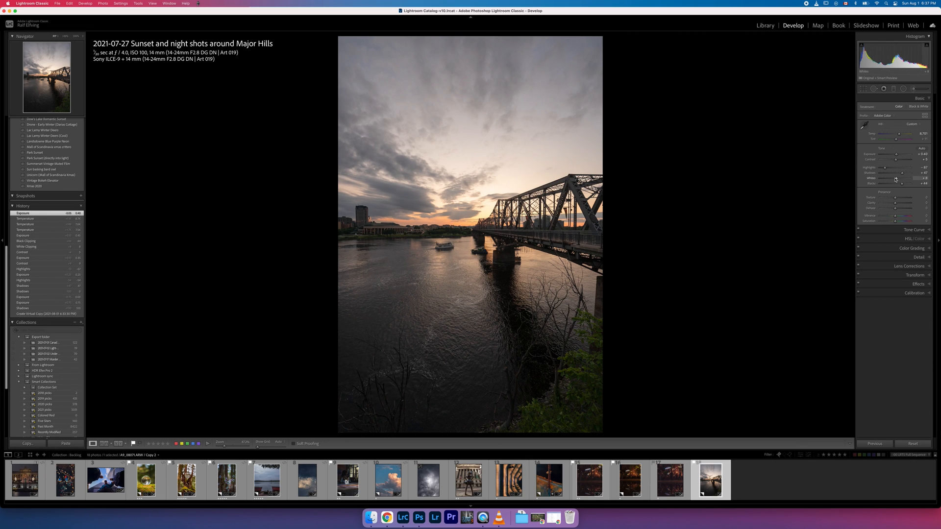
{"action": "left_click_drag", "start_coordinate": [883, 169], "coordinate": [883, 169]}
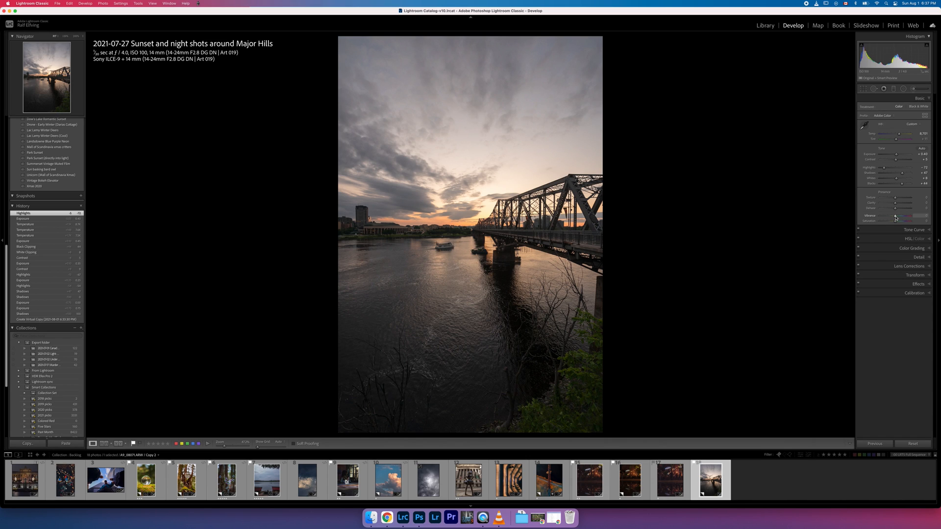
- Raise Vibrance well above zero and keep Saturation at 0 after trying a small increase
{"action": "left_click_drag", "start_coordinate": [895, 218], "coordinate": [902, 217]}
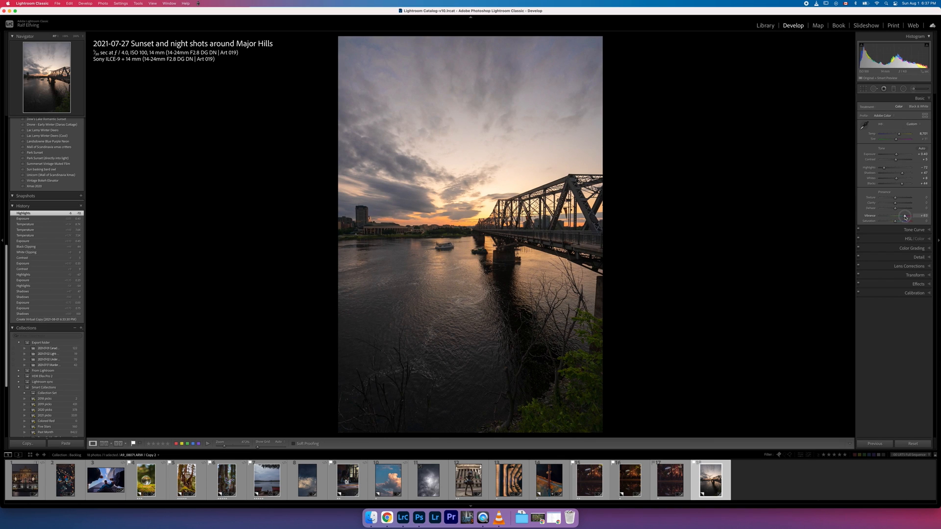
{"action": "left_click_drag", "start_coordinate": [905, 217], "coordinate": [905, 217]}
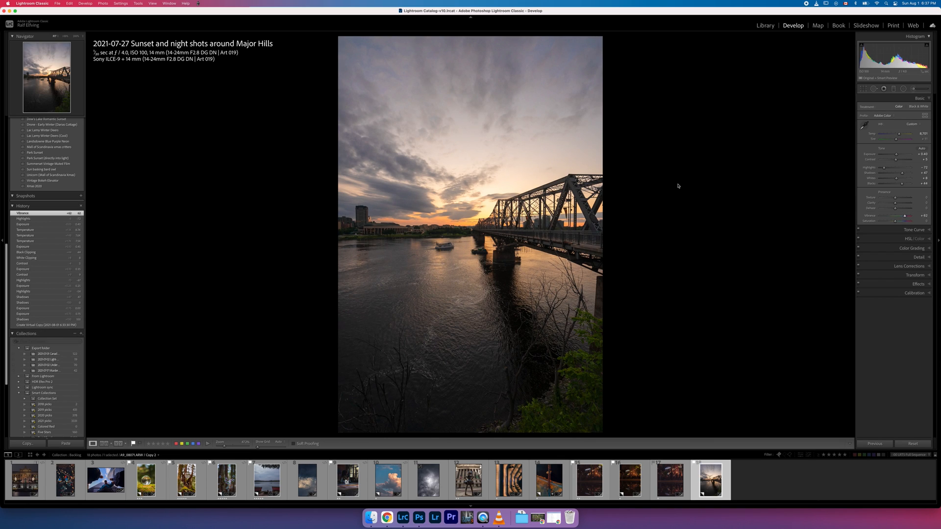
{"action": "left_click_drag", "start_coordinate": [894, 222], "coordinate": [899, 222]}
{"action": "double_click", "coordinate": [895, 222]}
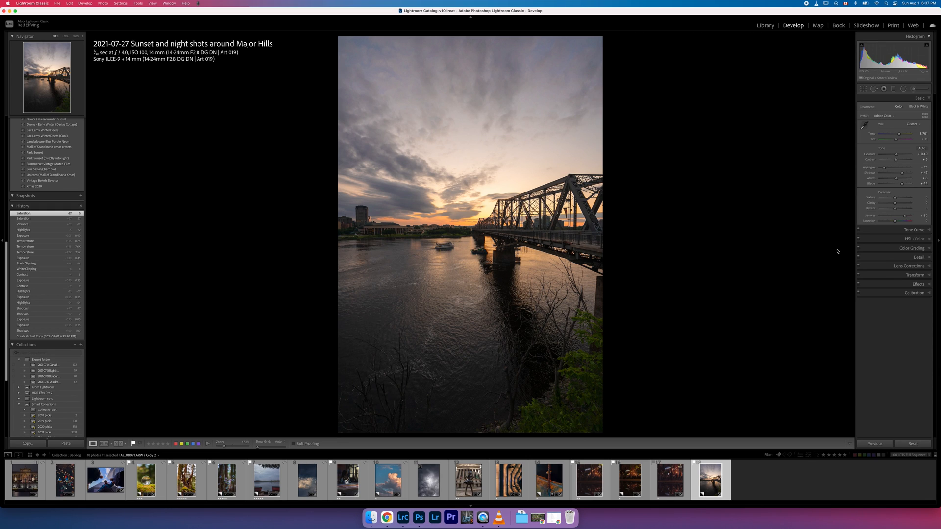
- Enable the lens profile corrections and remove chromatic aberration from the bridge photo
{"action": "left_click", "coordinate": [900, 267]}
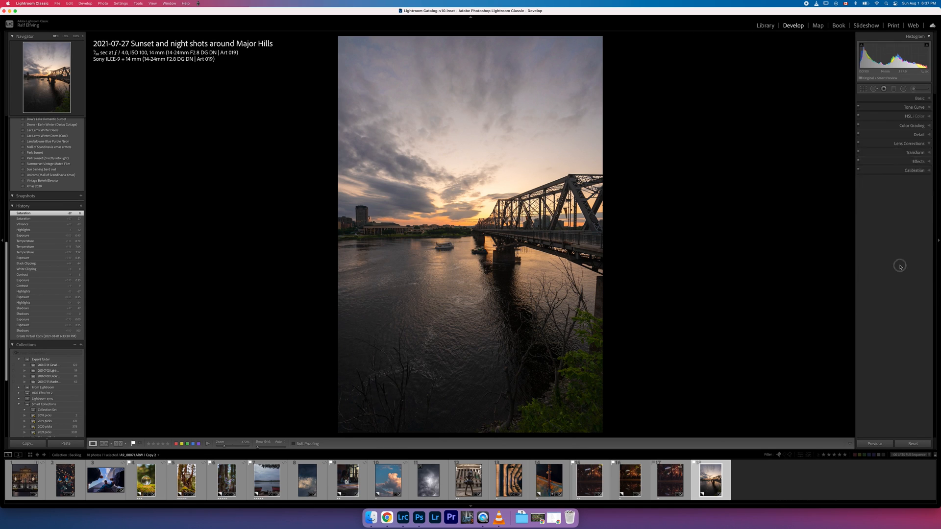
{"action": "left_click", "coordinate": [876, 163]}
{"action": "left_click", "coordinate": [877, 161]}
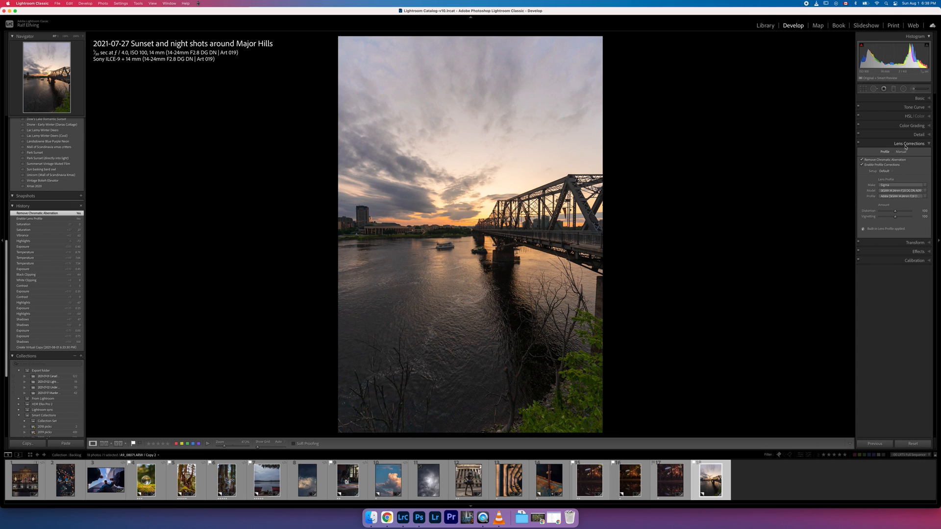
{"action": "left_click", "coordinate": [905, 143]}
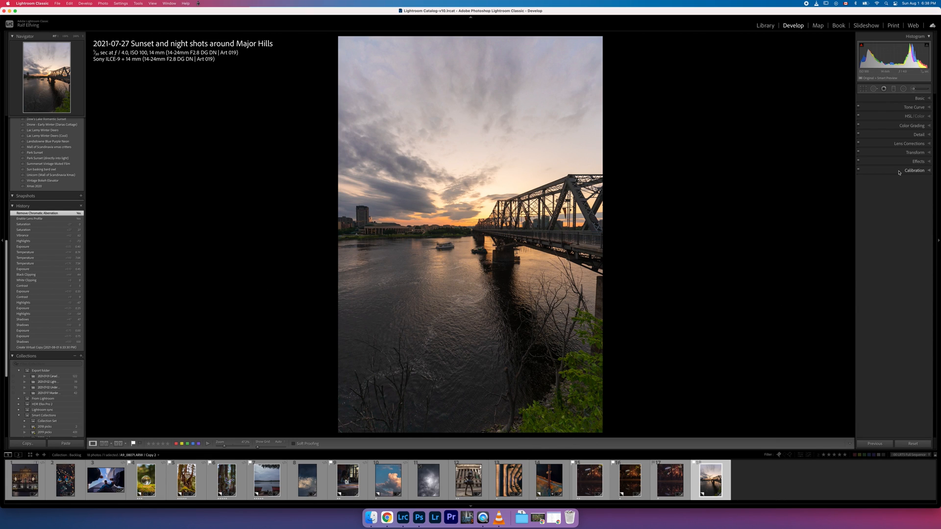
- Set the sharpening Radius to 0.5 and Detail to 100, and lower Amount to about 17 while inspecting the boats up close
{"action": "left_click", "coordinate": [896, 136]}
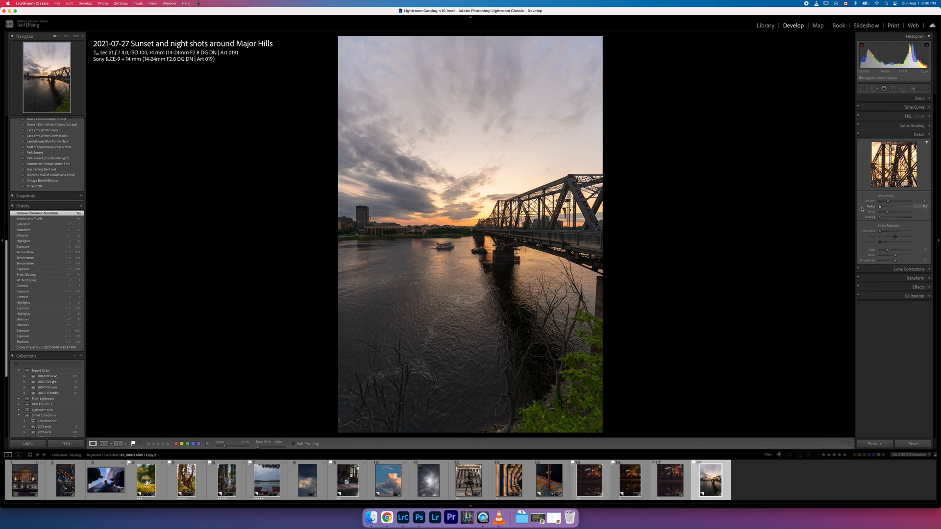
{"action": "left_click_drag", "start_coordinate": [886, 207], "coordinate": [911, 212]}
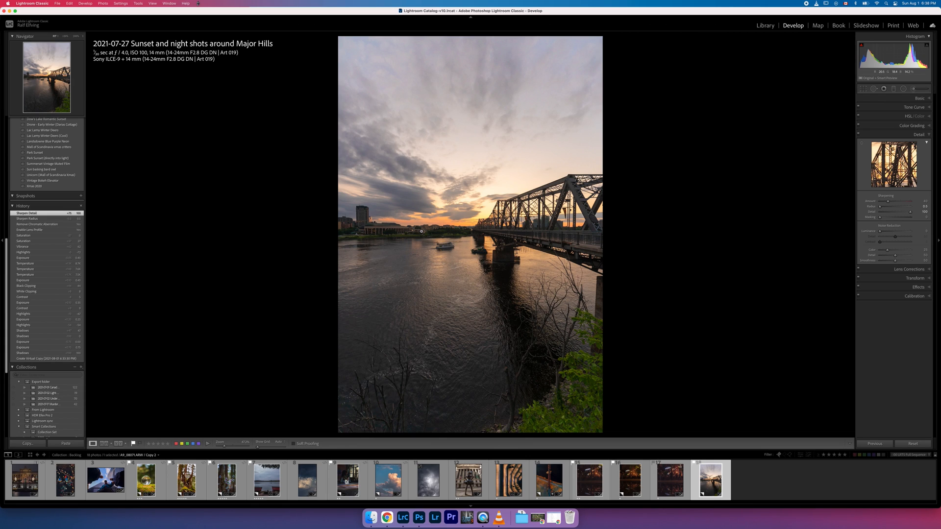
{"action": "left_click_drag", "start_coordinate": [409, 223], "coordinate": [488, 274]}
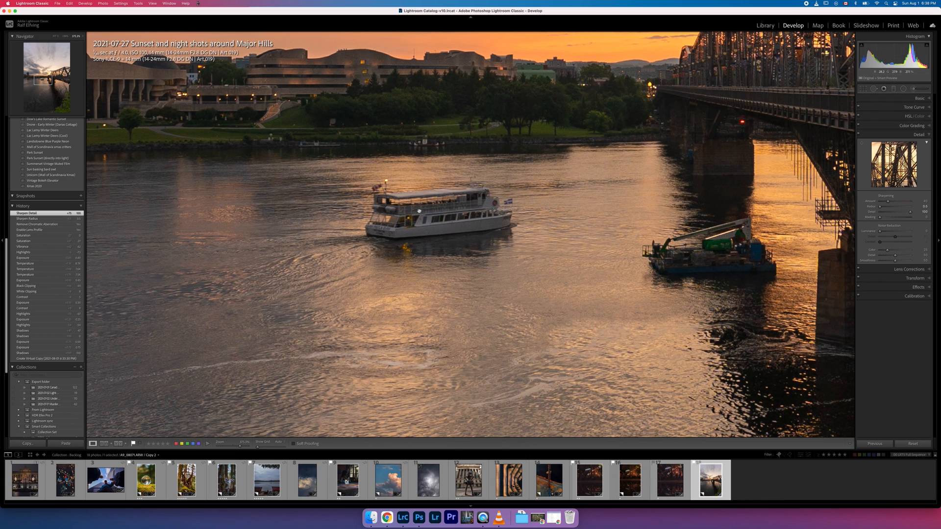
{"action": "left_click", "coordinate": [892, 100]}
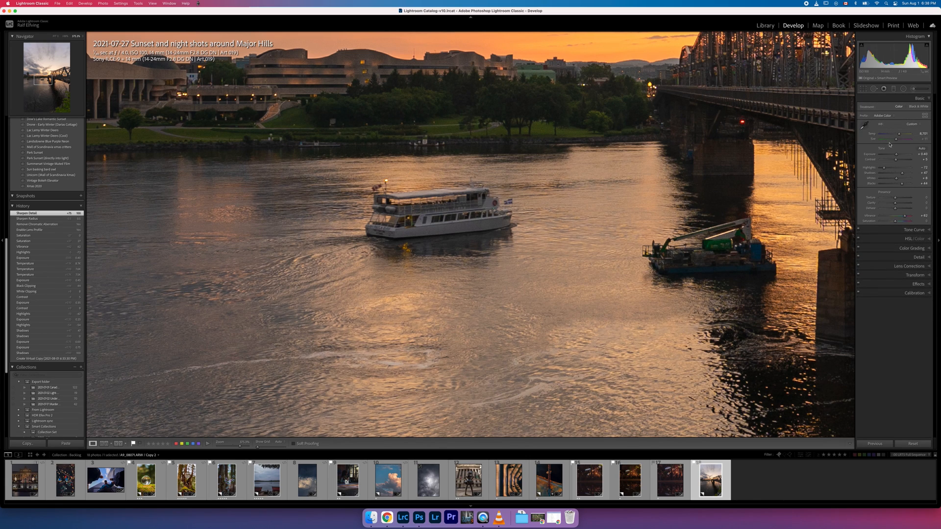
{"action": "left_click", "coordinate": [891, 99]}
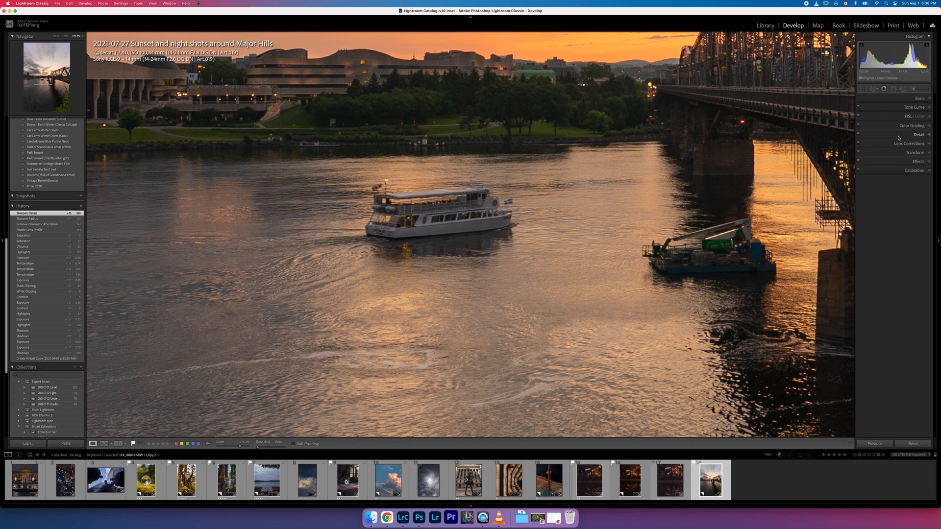
{"action": "left_click", "coordinate": [898, 137]}
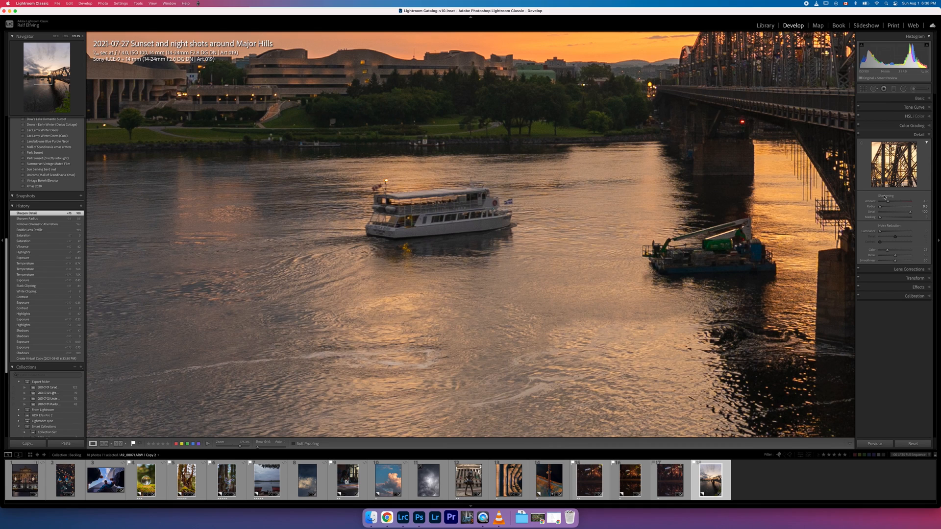
{"action": "left_click_drag", "start_coordinate": [887, 201], "coordinate": [883, 202]}
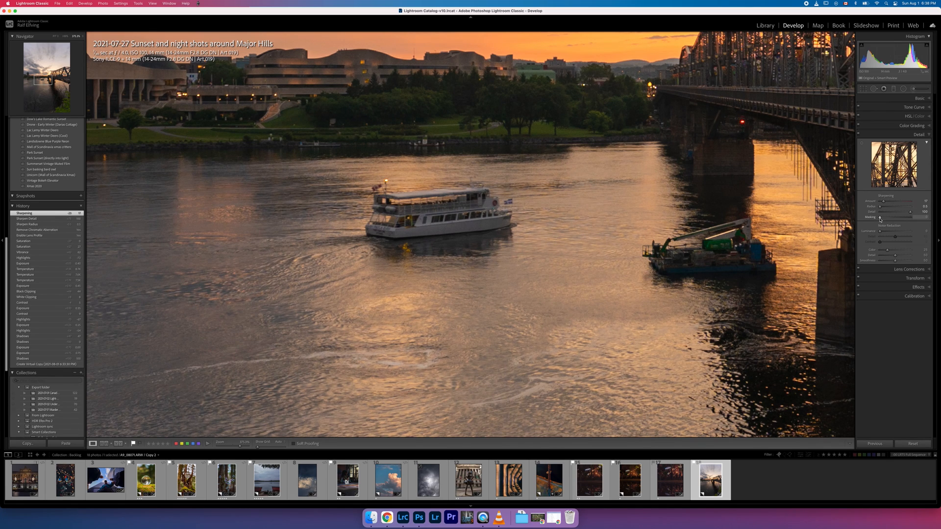
- Set the sharpening Masking to about 43 using the mask preview, raise Amount to about 38, and return to the full photo
{"action": "key", "text": "alt"}
{"action": "left_click", "coordinate": [880, 218], "text": "alt"}
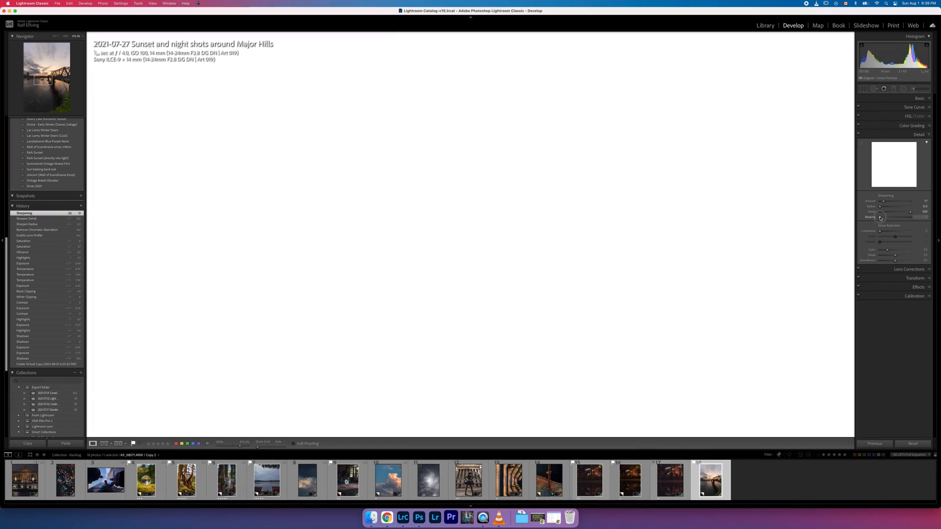
{"action": "mouse_move", "coordinate": [880, 218]}
{"action": "left_mouse_down"}
{"action": "mouse_move", "coordinate": [905, 218]}
{"action": "mouse_move", "coordinate": [892, 219]}
{"action": "left_mouse_up"}
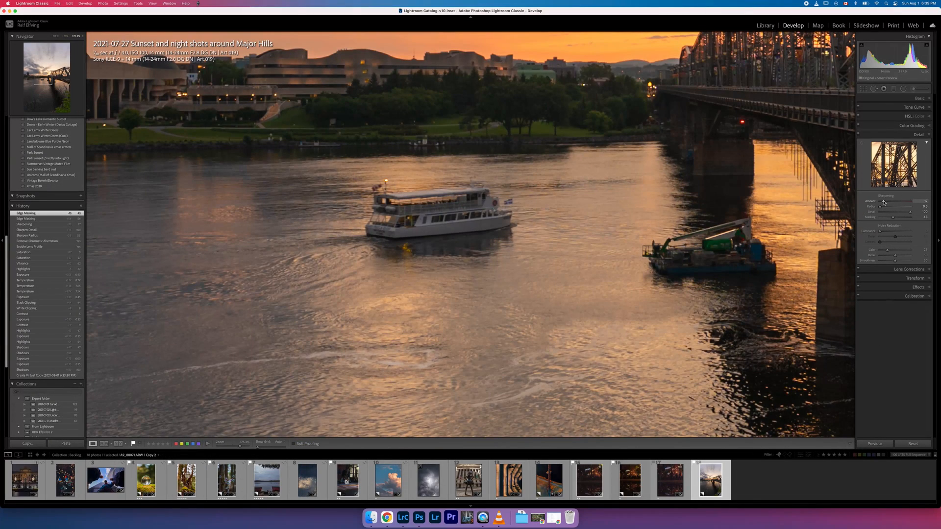
{"action": "left_click_drag", "start_coordinate": [883, 202], "coordinate": [887, 202]}
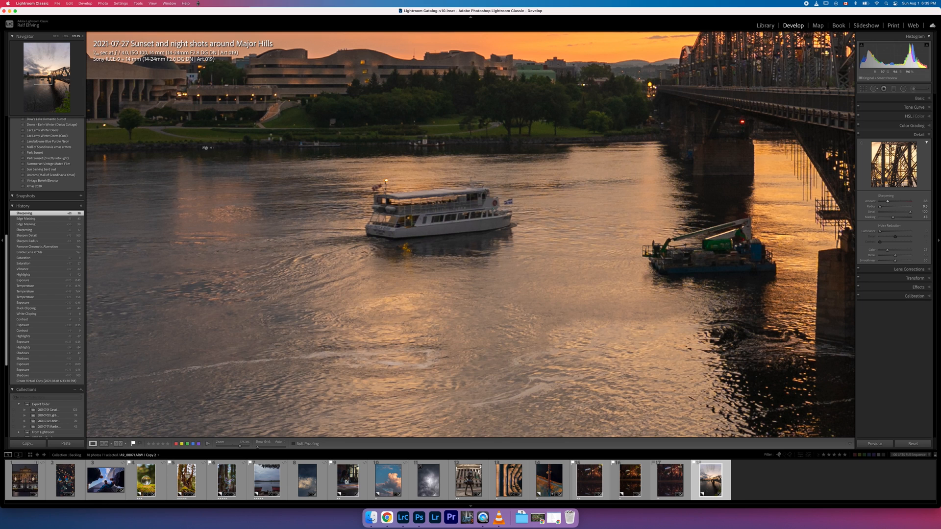
{"action": "left_click", "coordinate": [54, 36]}
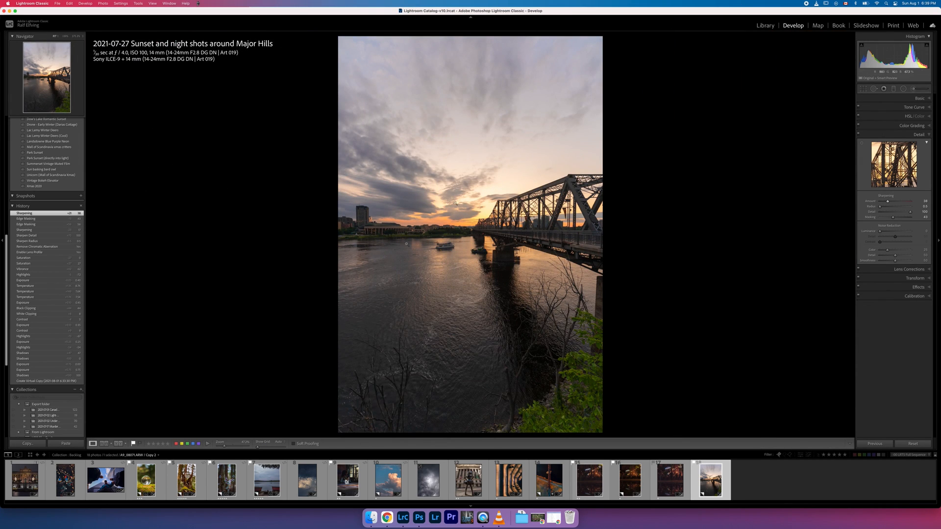
- In Calibration, set the Blue Primary saturation to +73 and its hue to about −23
{"action": "left_click", "coordinate": [905, 296]}
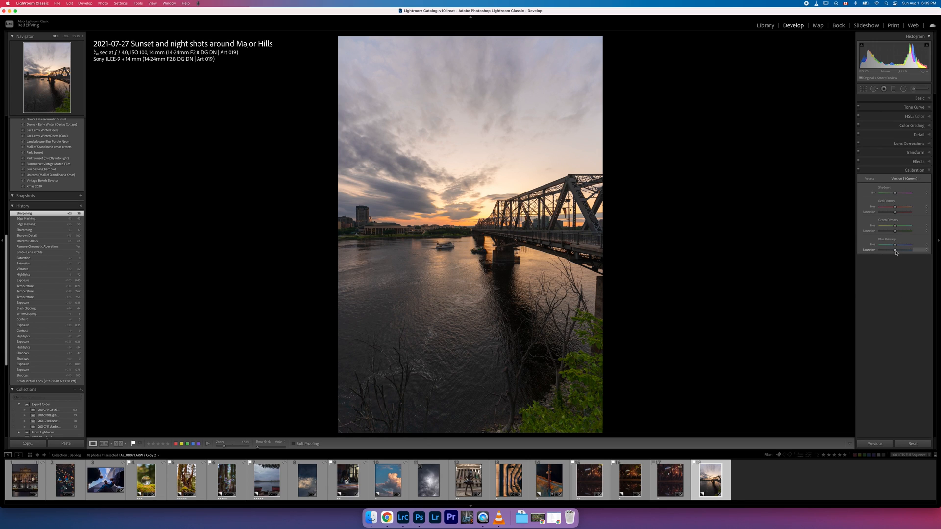
{"action": "left_click_drag", "start_coordinate": [896, 252], "coordinate": [906, 251]}
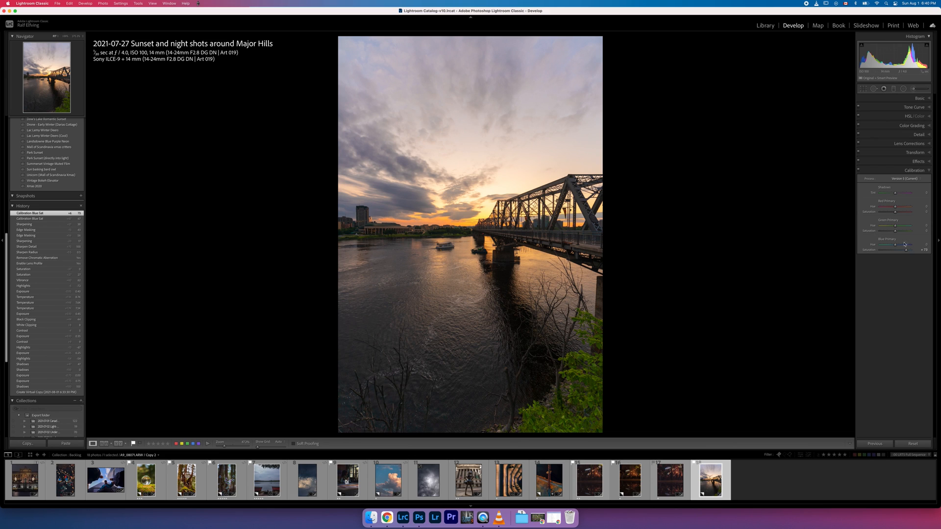
{"action": "left_click_drag", "start_coordinate": [896, 246], "coordinate": [892, 246]}
{"action": "left_click_drag", "start_coordinate": [892, 246], "coordinate": [891, 246]}
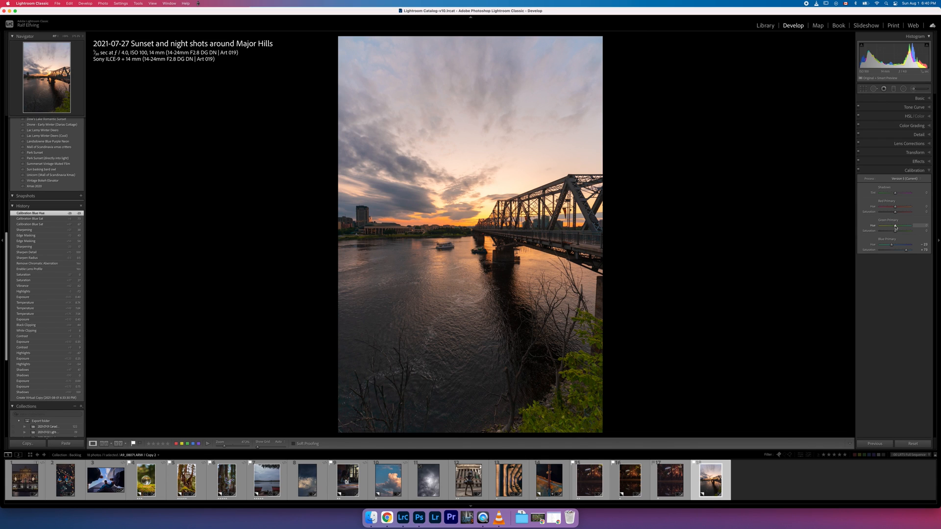
- Slightly raise the Green Primary hue and saturation, set the Red Primary hue to −14, and keep its saturation at 0
{"action": "left_click_drag", "start_coordinate": [894, 227], "coordinate": [898, 227]}
{"action": "left_click_drag", "start_coordinate": [896, 227], "coordinate": [897, 231]}
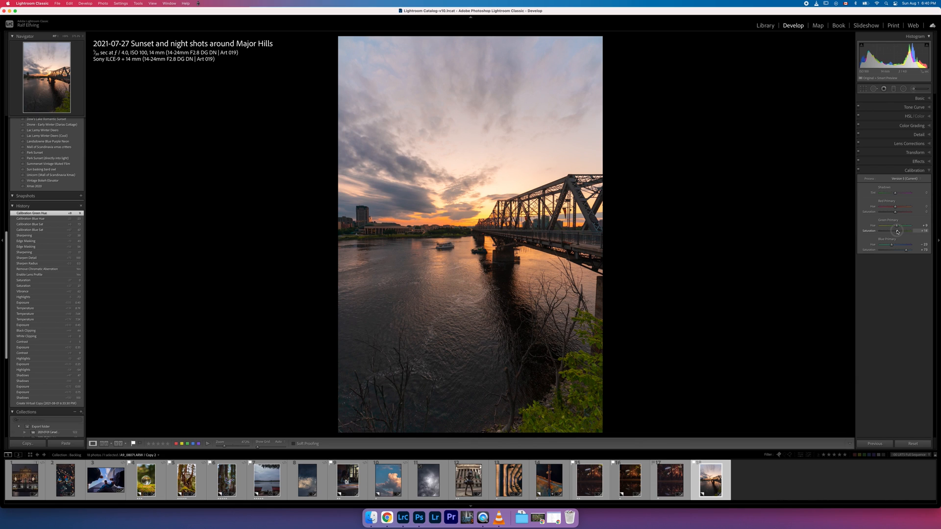
{"action": "left_click_drag", "start_coordinate": [897, 232], "coordinate": [898, 214]}
{"action": "double_click", "coordinate": [897, 214]}
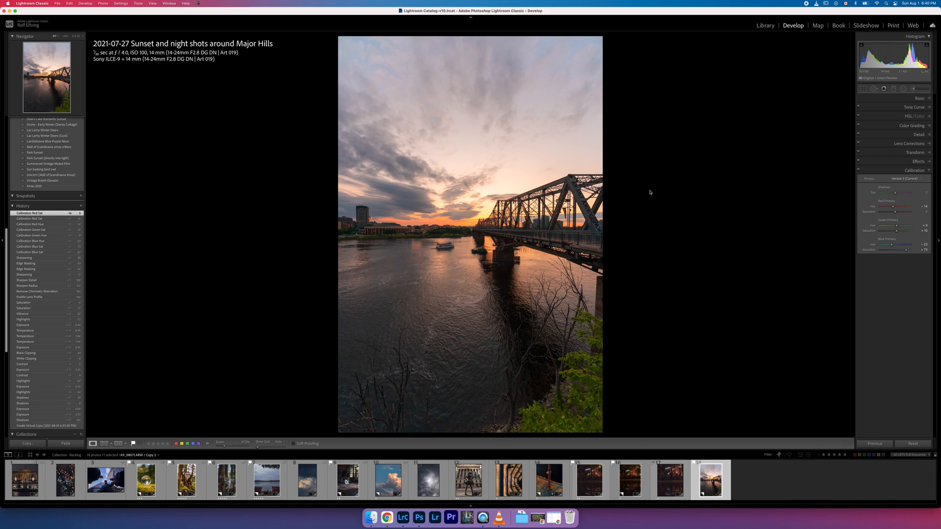
- Show the unedited version of the photo for a before and after comparison
{"action": "key", "text": "backslash"}
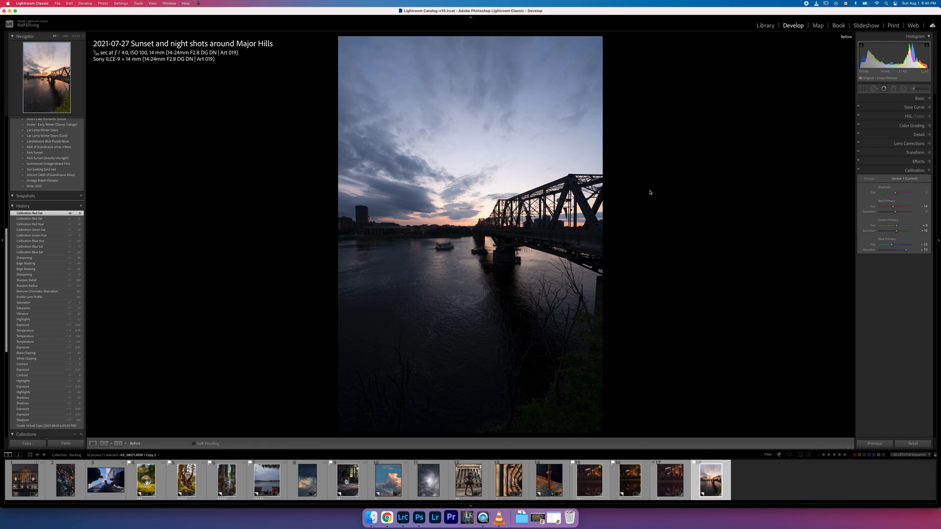
- Compare the unedited and edited versions of the bridge photo several times
{"action": "key", "text": "backslash"}
{"action": "key", "text": "backslash"}
{"action": "key", "text": "backslash"}
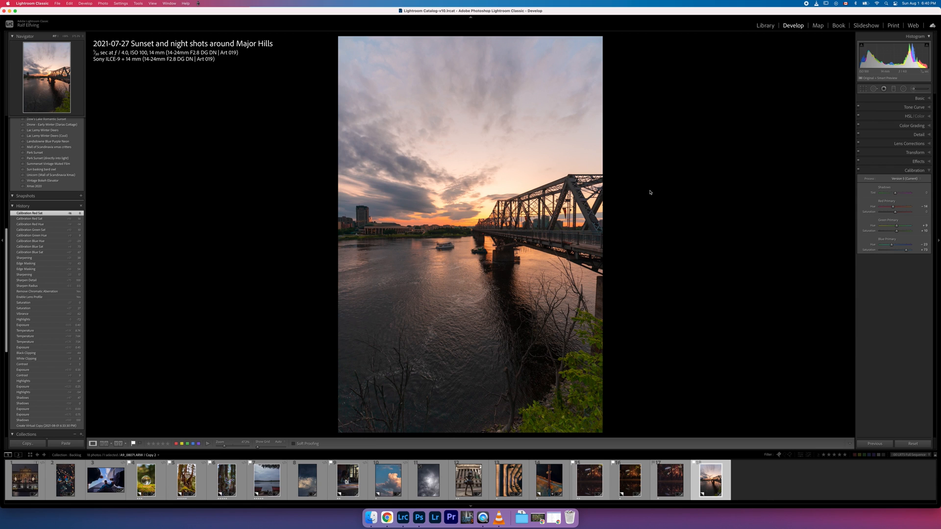
{"action": "key", "text": "backslash"}
{"action": "key", "text": "backslash"}
{"action": "key", "text": "backslash"}
{"action": "key", "text": "backslash"}
- Raise the photo's overall Contrast to about +13 in the Basic adjustments
{"action": "left_click", "coordinate": [904, 100]}
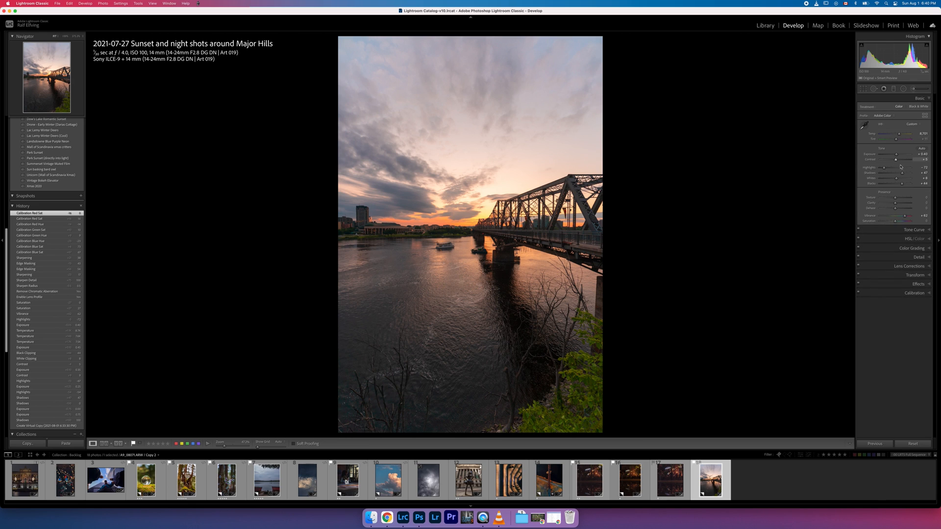
{"action": "left_click_drag", "start_coordinate": [896, 162], "coordinate": [897, 162]}
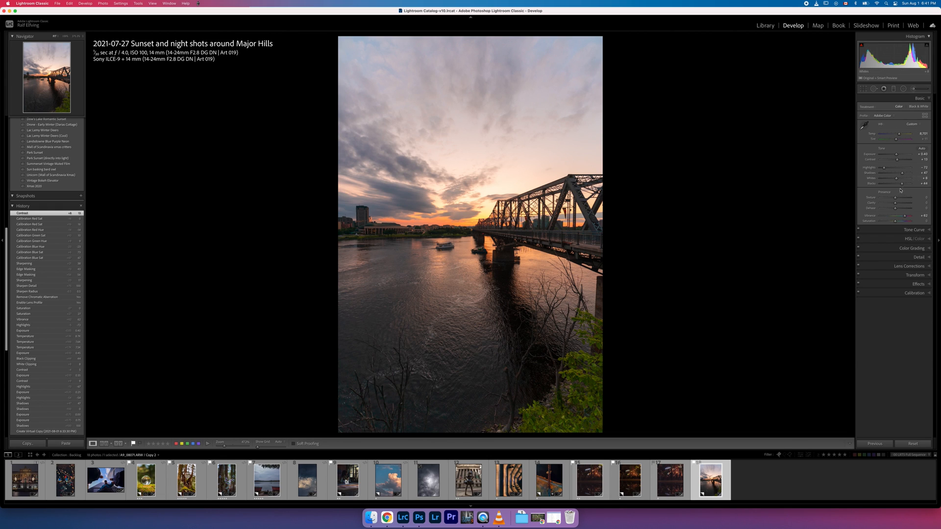
- Adjust the black point of the RGB point curve and add a shadow point pulled slightly below the diagonal
{"action": "left_click", "coordinate": [897, 229]}
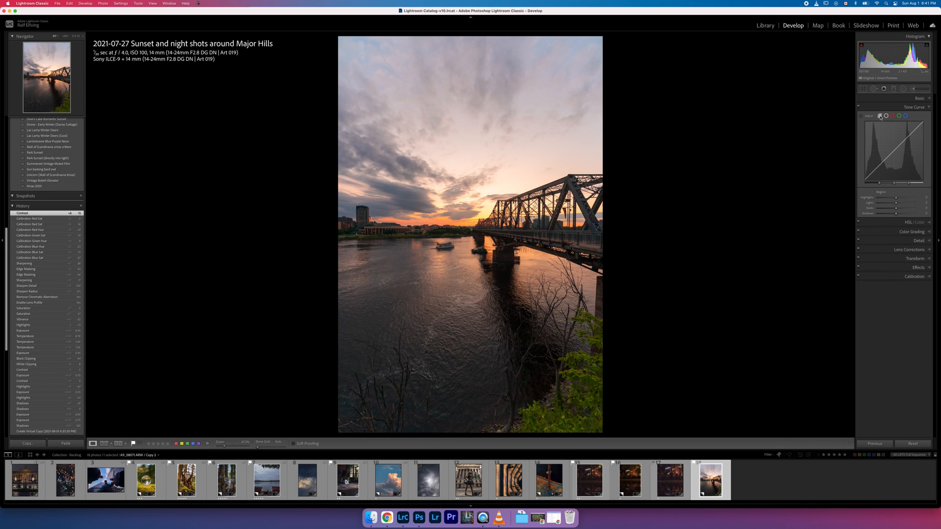
{"action": "left_click", "coordinate": [886, 117]}
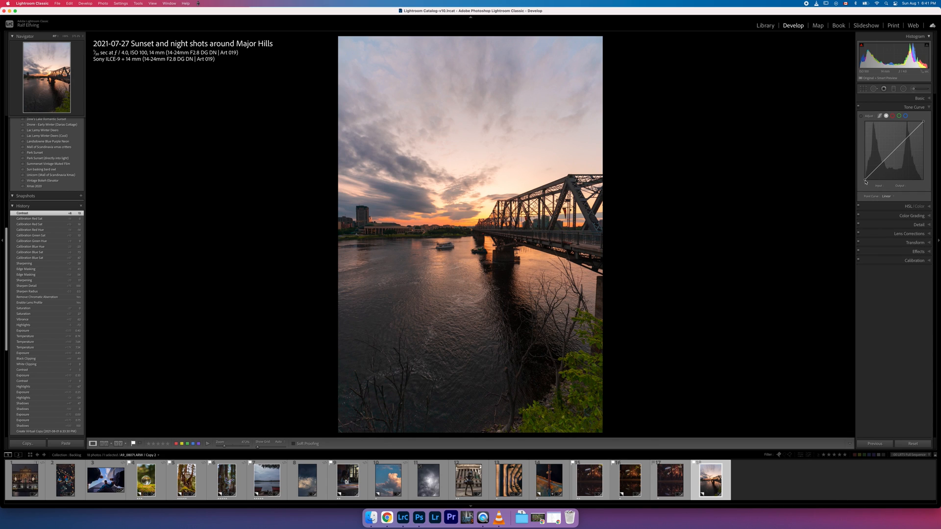
{"action": "left_click_drag", "start_coordinate": [865, 182], "coordinate": [864, 180]}
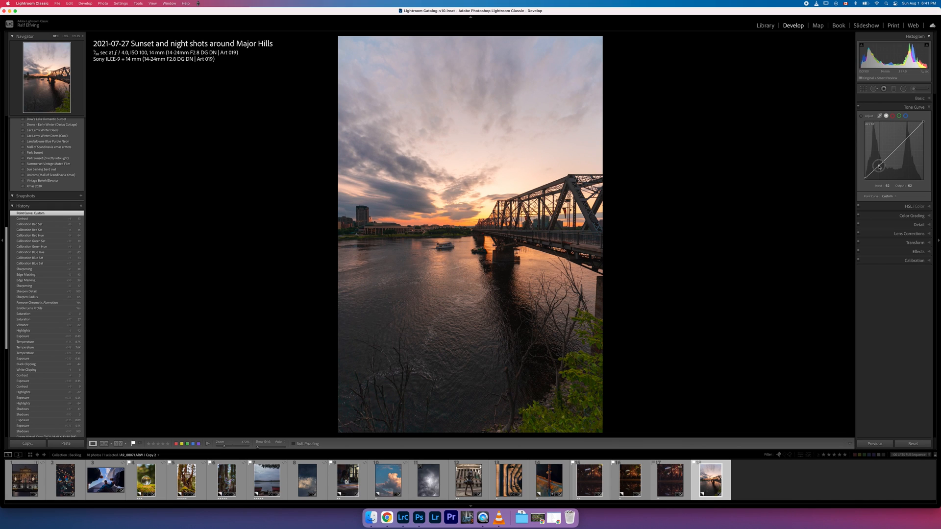
{"action": "left_click", "coordinate": [879, 167]}
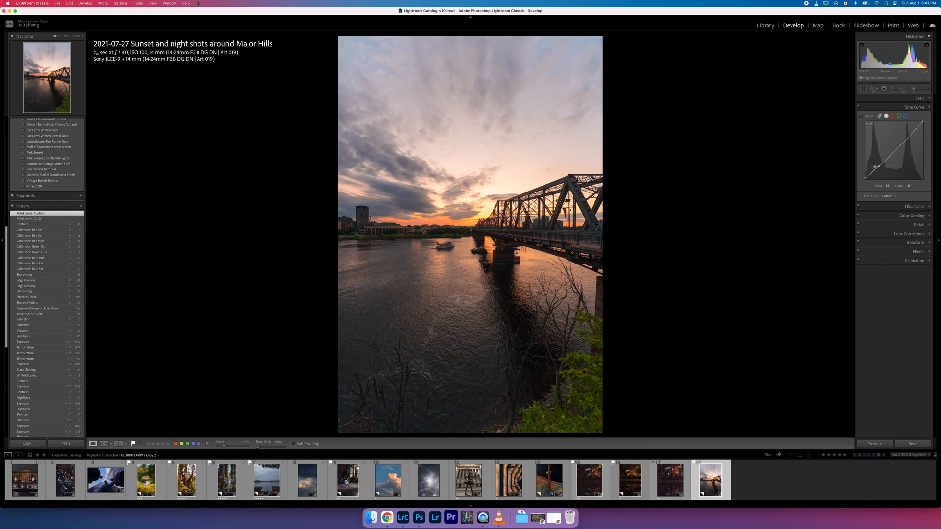
- Add four points along the darker half of the Blue channel curve and raise the lowest one slightly
{"action": "left_click", "coordinate": [905, 116]}
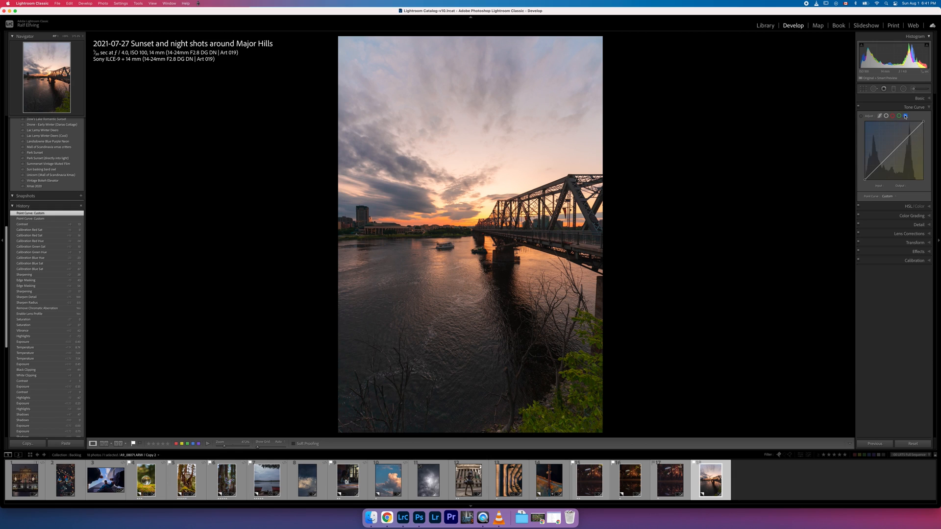
{"action": "left_click", "coordinate": [869, 175]}
{"action": "left_click", "coordinate": [876, 168]}
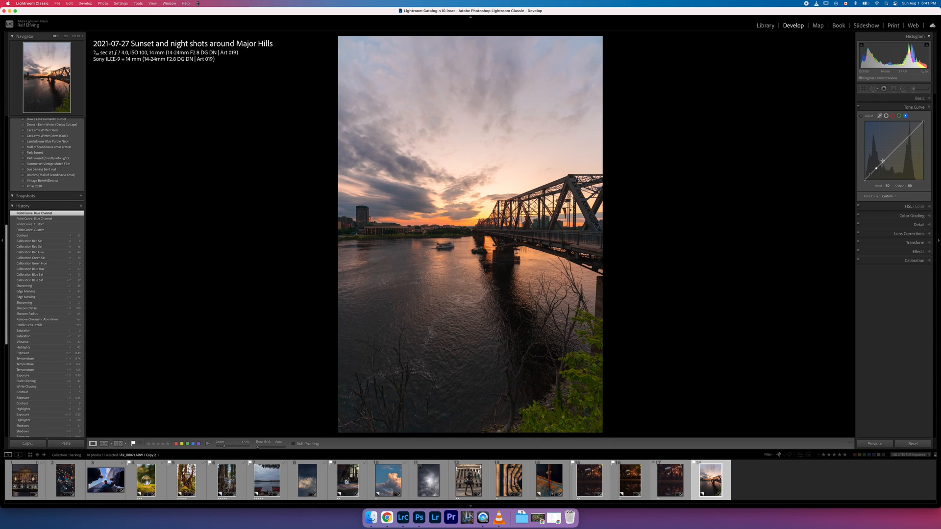
{"action": "left_click", "coordinate": [882, 162]}
{"action": "left_click", "coordinate": [889, 155]}
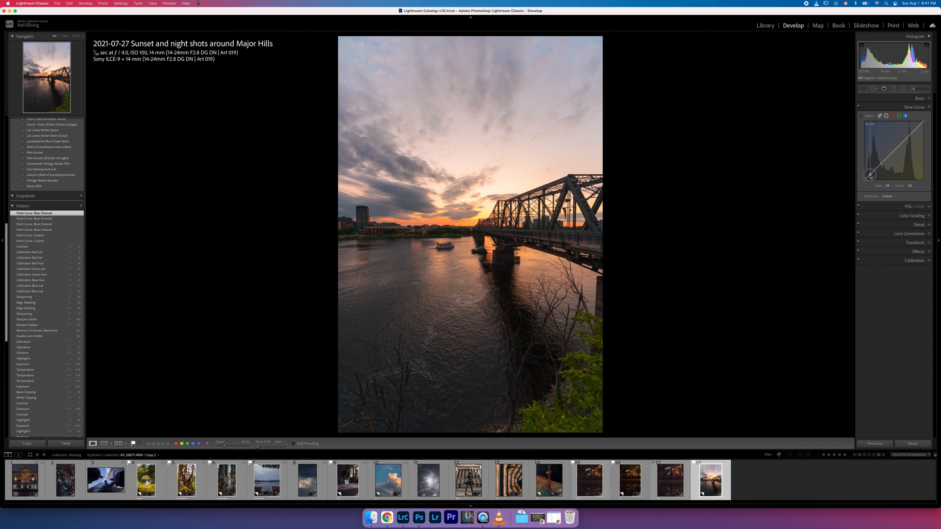
{"action": "left_click_drag", "start_coordinate": [870, 177], "coordinate": [870, 176]}
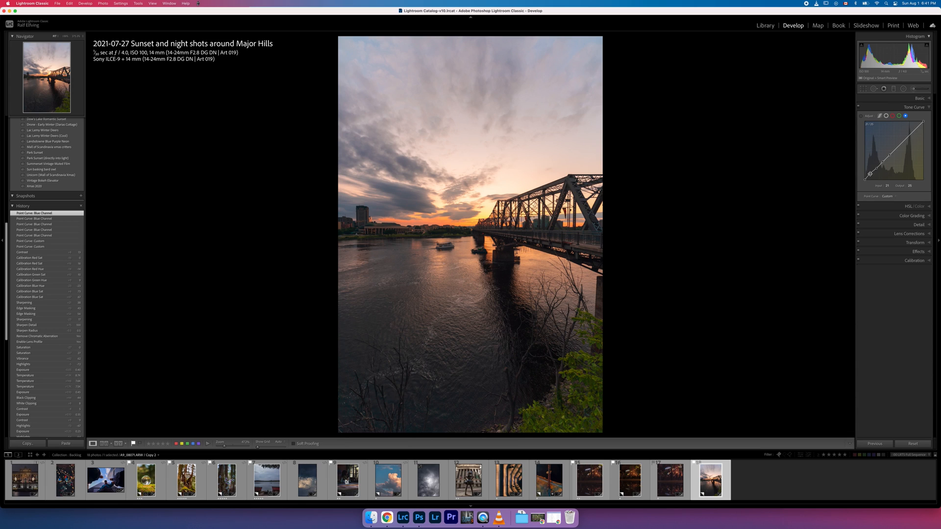
- Fine-tune the Darks, Shadows, Lights and Highlights regions of the parametric tone curve, lowering Highlights slightly
{"action": "left_click", "coordinate": [886, 116]}
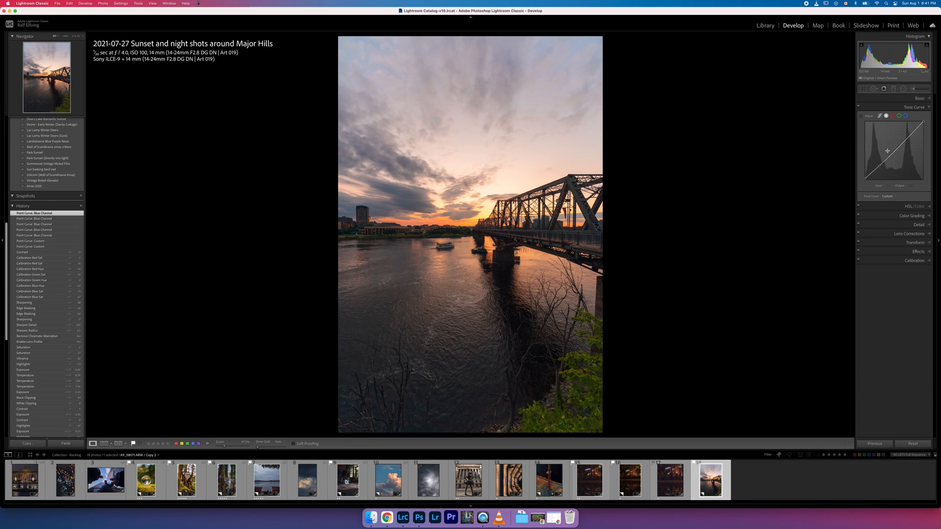
{"action": "left_click", "coordinate": [880, 116]}
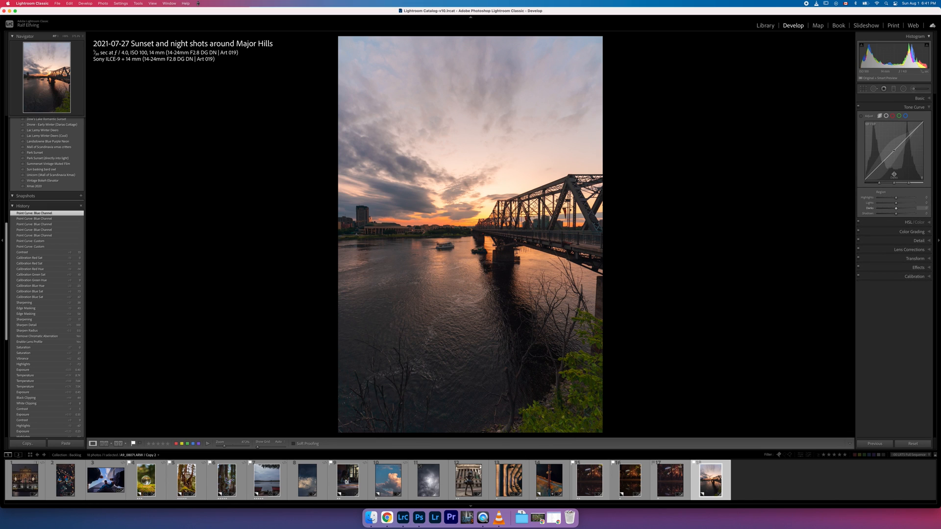
{"action": "left_click_drag", "start_coordinate": [896, 208], "coordinate": [894, 199]}
{"action": "double_click", "coordinate": [895, 206]}
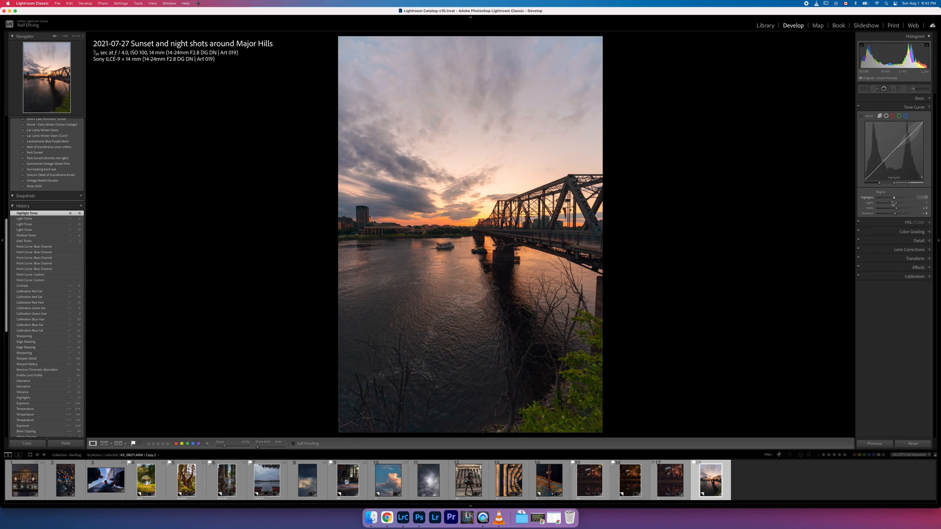
{"action": "left_click", "coordinate": [896, 108]}
- Add a narrow graduated filter covering the sky and tilt it slightly to follow the horizon
{"action": "left_click", "coordinate": [893, 89]}
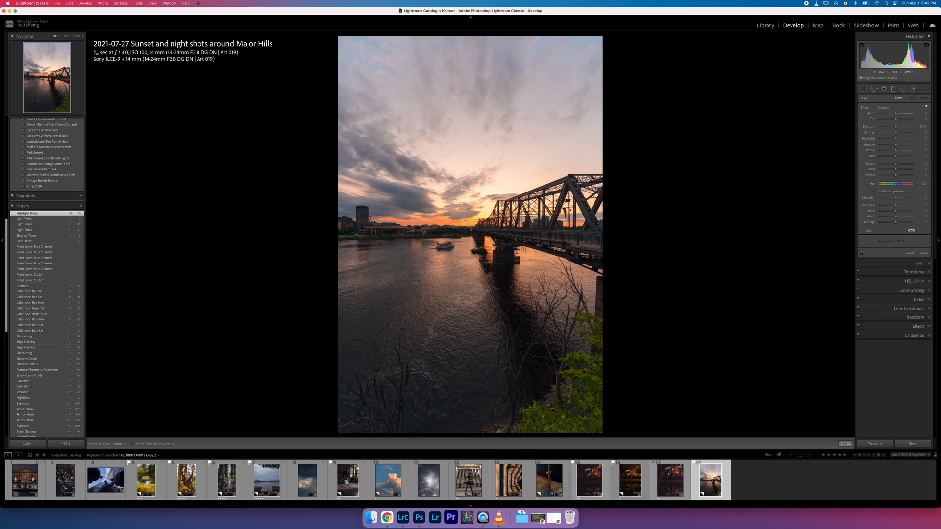
{"action": "mouse_move", "coordinate": [465, 227]}
{"action": "left_mouse_down"}
{"action": "mouse_move", "coordinate": [465, 253]}
{"action": "mouse_move", "coordinate": [462, 229]}
{"action": "left_mouse_up"}
{"action": "left_click_drag", "start_coordinate": [617, 228], "coordinate": [612, 225]}
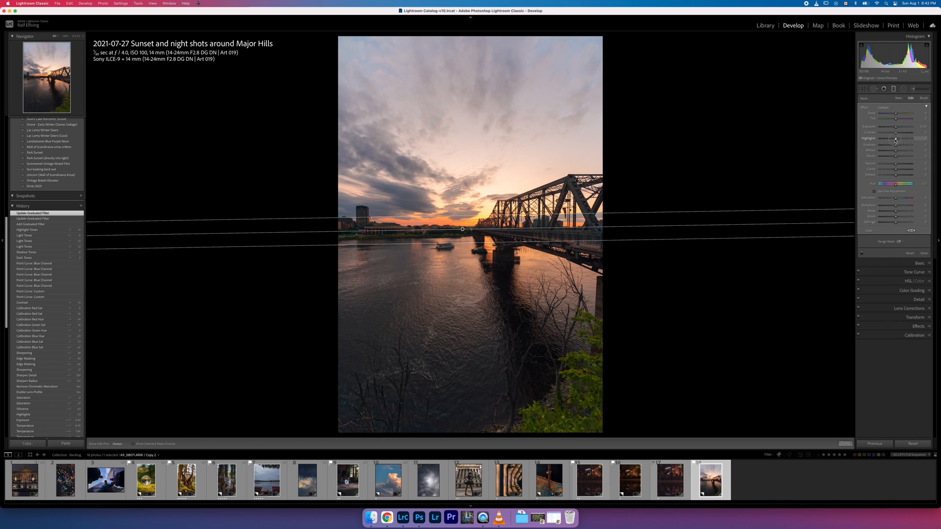
- Lower the sky filter's Highlights, warm its Temp slightly, and fine-tune its Whites and Shadows
{"action": "left_click_drag", "start_coordinate": [895, 140], "coordinate": [898, 115]}
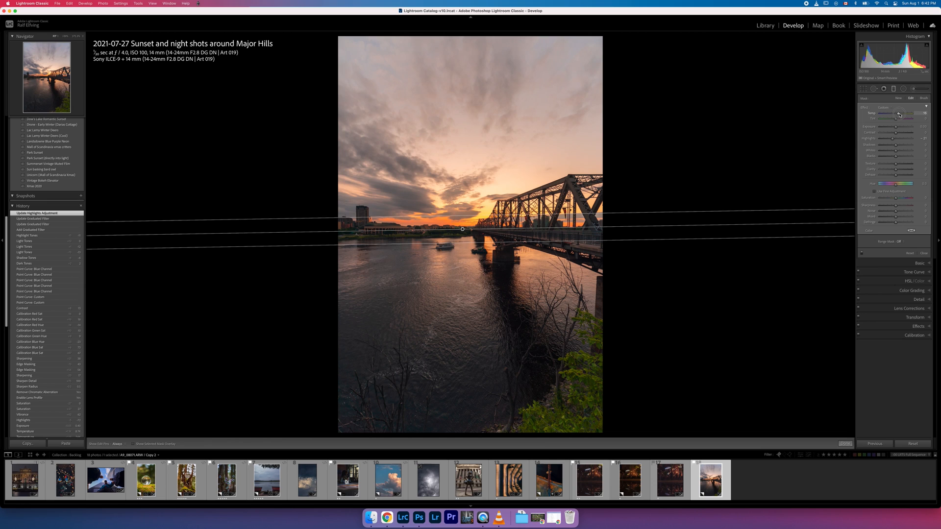
{"action": "left_click_drag", "start_coordinate": [899, 115], "coordinate": [899, 115]}
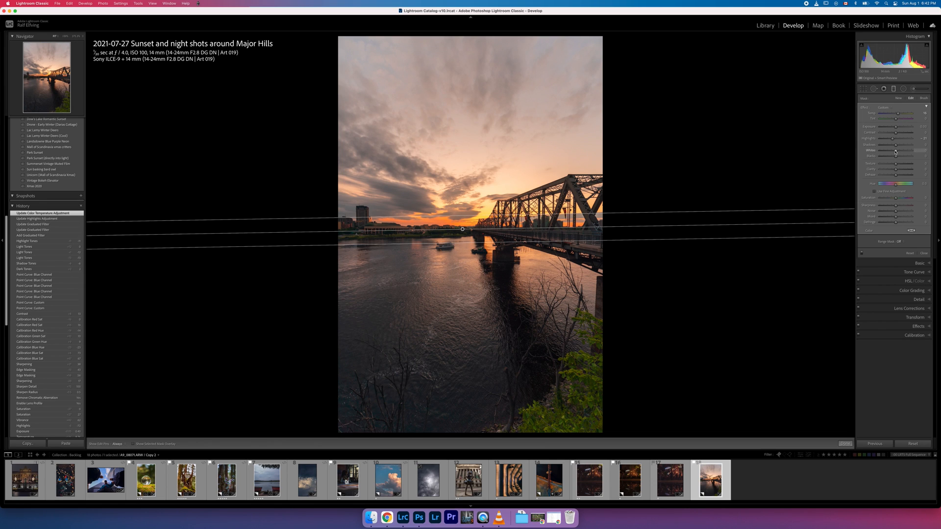
{"action": "left_click_drag", "start_coordinate": [895, 151], "coordinate": [895, 146]}
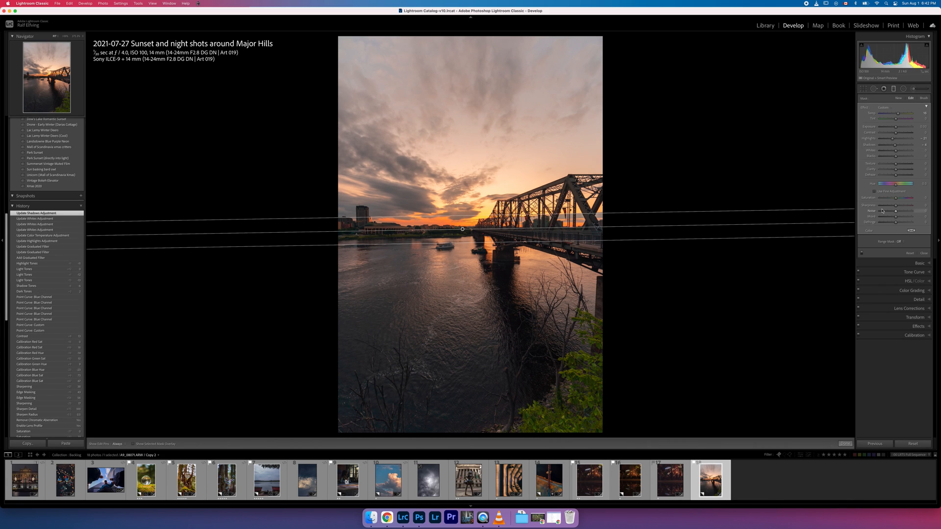
- Tint the sky filter with a pale, low-saturation orange color
{"action": "left_click", "coordinate": [911, 231]}
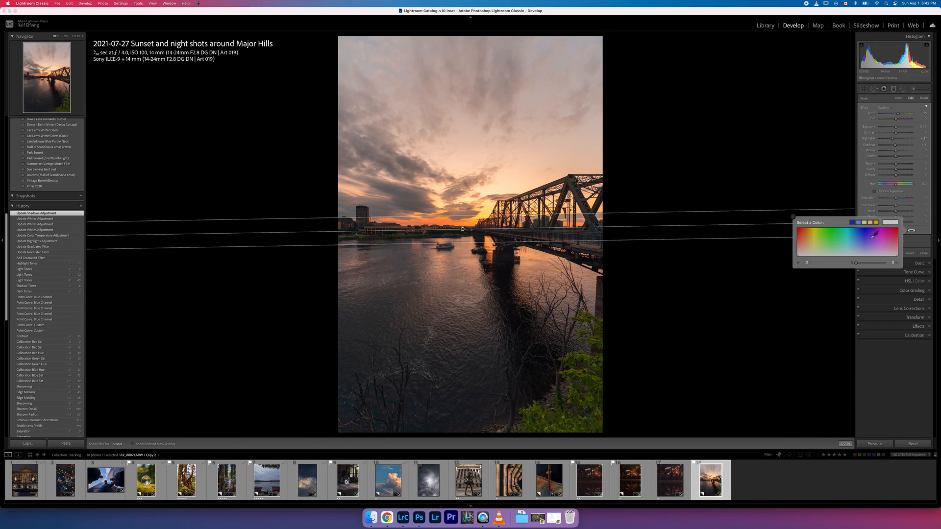
{"action": "left_click", "coordinate": [804, 244]}
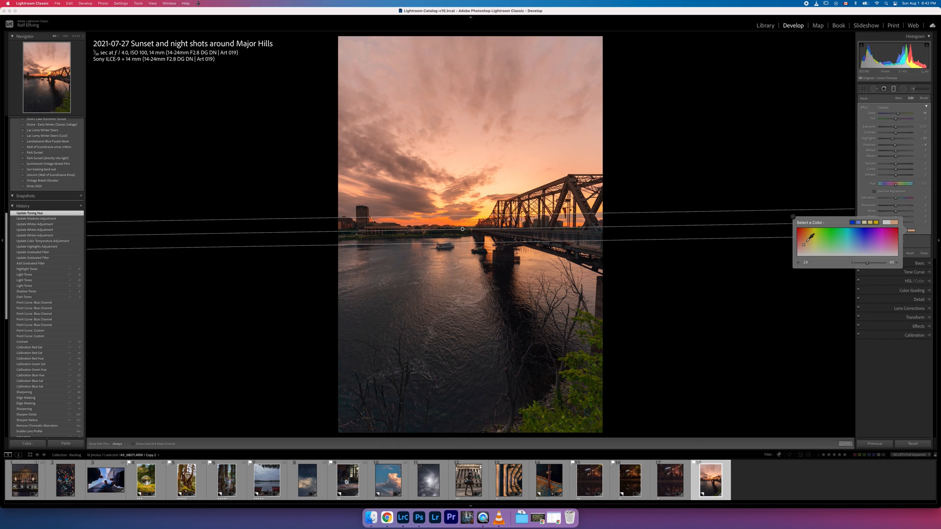
{"action": "mouse_move", "coordinate": [805, 244]}
{"action": "left_mouse_down"}
{"action": "mouse_move", "coordinate": [877, 244]}
{"action": "mouse_move", "coordinate": [806, 249]}
{"action": "left_mouse_up"}
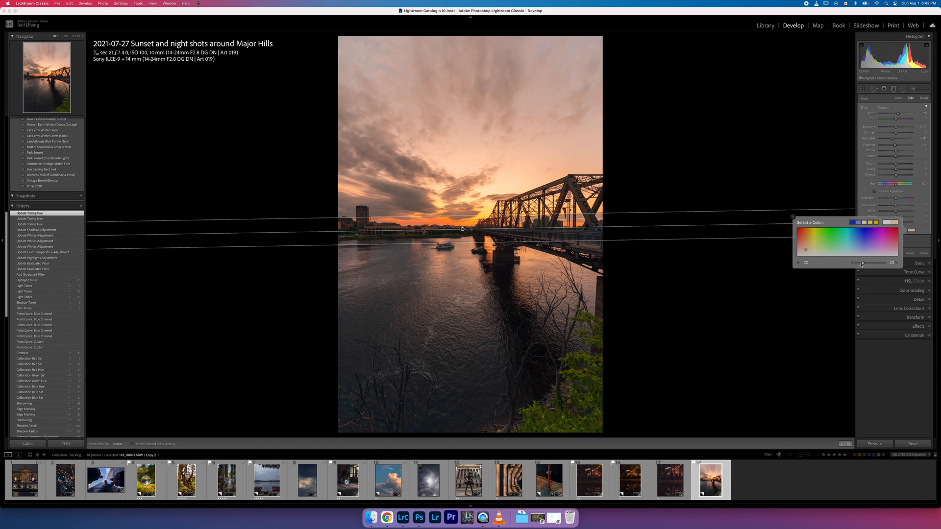
{"action": "left_click_drag", "start_coordinate": [861, 264], "coordinate": [861, 264]}
{"action": "left_click", "coordinate": [917, 253]}
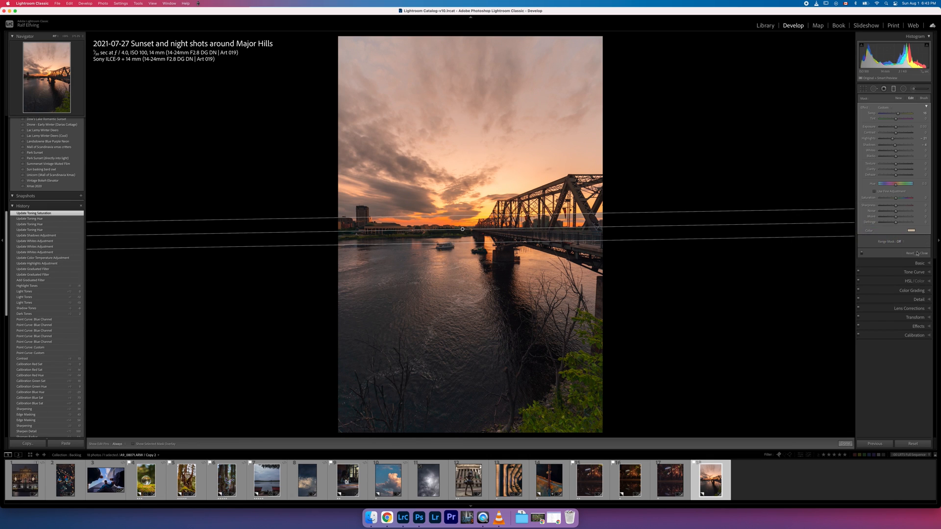
- Restrict the sky filter with a Luminance range mask, setting the range to 70/100 using the mask preview
{"action": "left_click", "coordinate": [900, 242]}
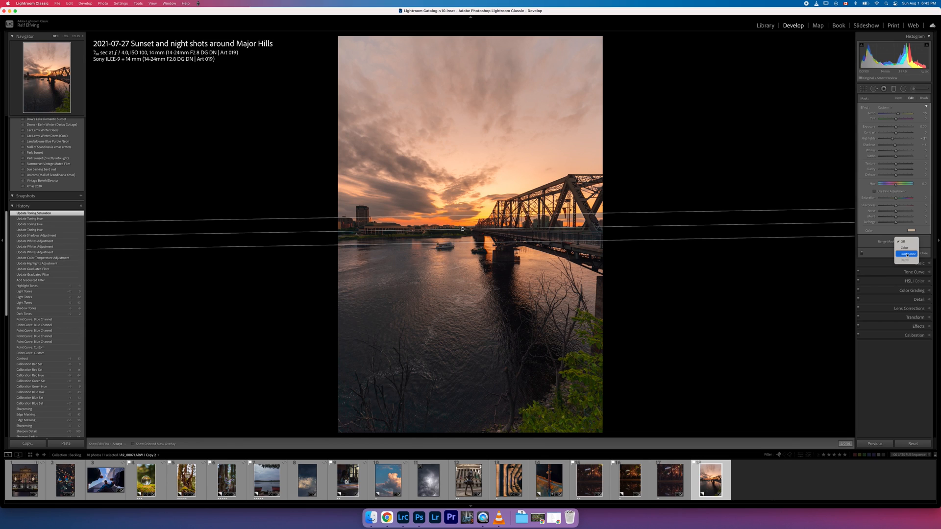
{"action": "left_click", "coordinate": [908, 254]}
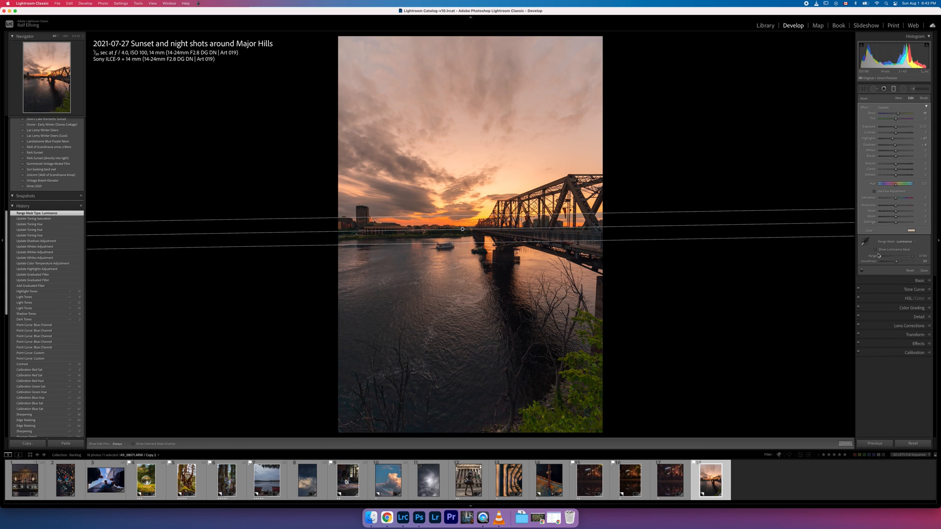
{"action": "key", "text": "alt"}
{"action": "left_click_drag", "start_coordinate": [886, 258], "coordinate": [916, 256]}
{"action": "mouse_move", "coordinate": [909, 256]}
{"action": "left_mouse_down"}
{"action": "mouse_move", "coordinate": [880, 257]}
{"action": "mouse_move", "coordinate": [901, 256]}
{"action": "left_mouse_up"}
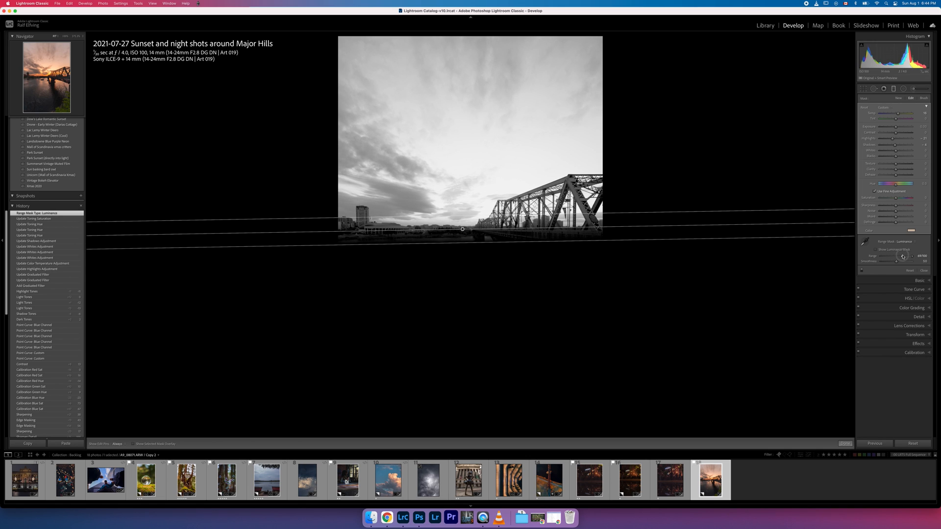
{"action": "left_click_drag", "start_coordinate": [903, 256], "coordinate": [903, 256]}
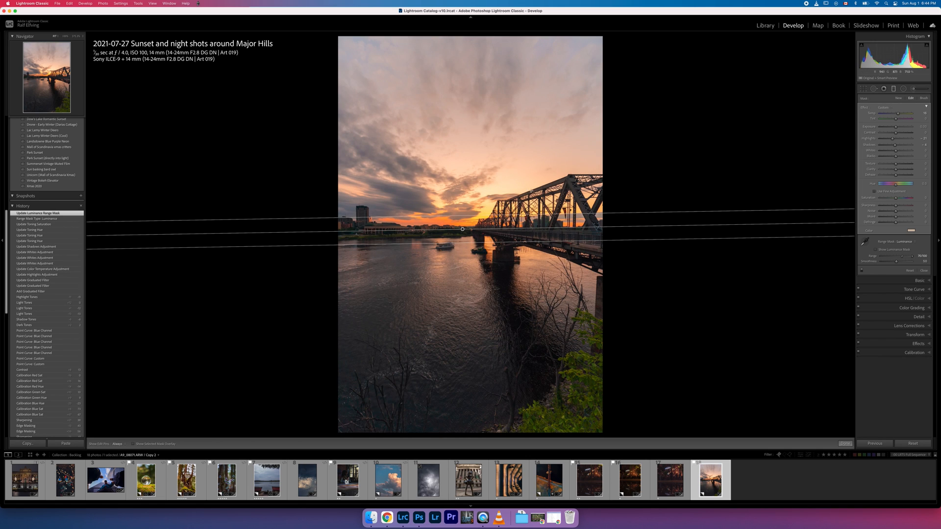
- Reduce the luminance range mask's Smoothness to about 40 using the mask preview
{"action": "left_click", "coordinate": [874, 191]}
{"action": "left_click_drag", "start_coordinate": [897, 263], "coordinate": [894, 263]}
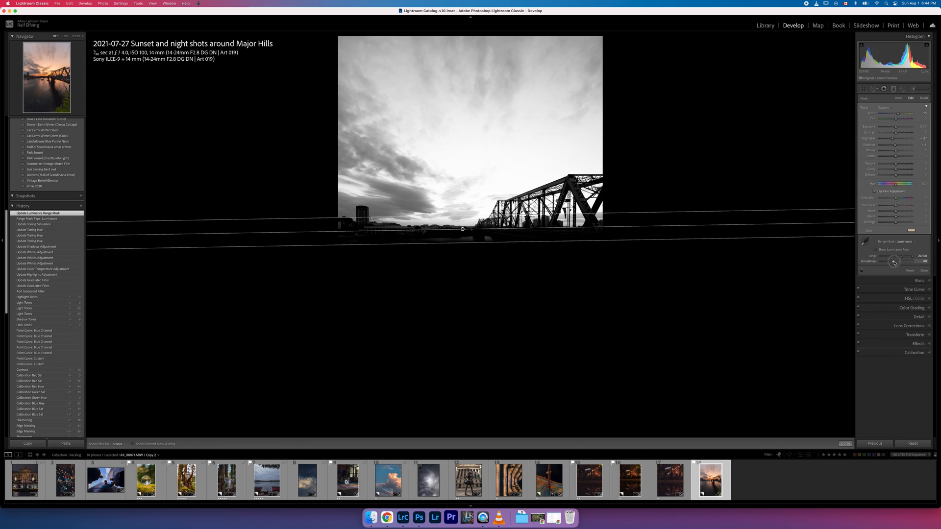
{"action": "left_click_drag", "start_coordinate": [894, 262], "coordinate": [894, 262]}
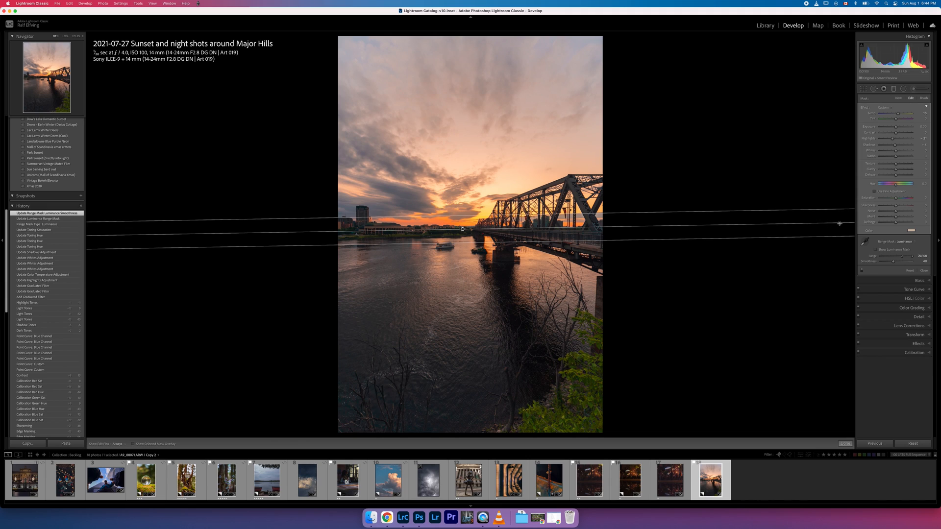
- Turn the graduated filter off and on to compare its effect on the sky
{"action": "left_click", "coordinate": [861, 270]}
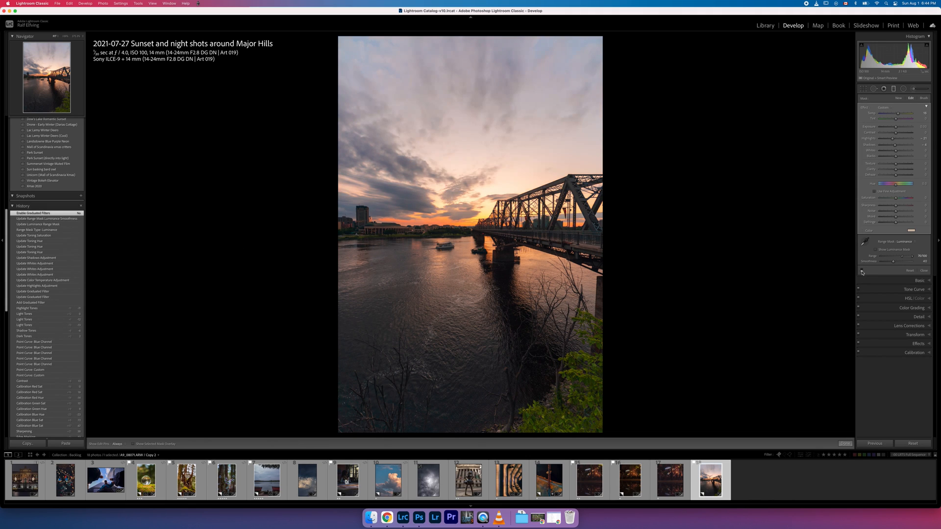
{"action": "left_click", "coordinate": [862, 271]}
{"action": "left_click", "coordinate": [862, 271]}
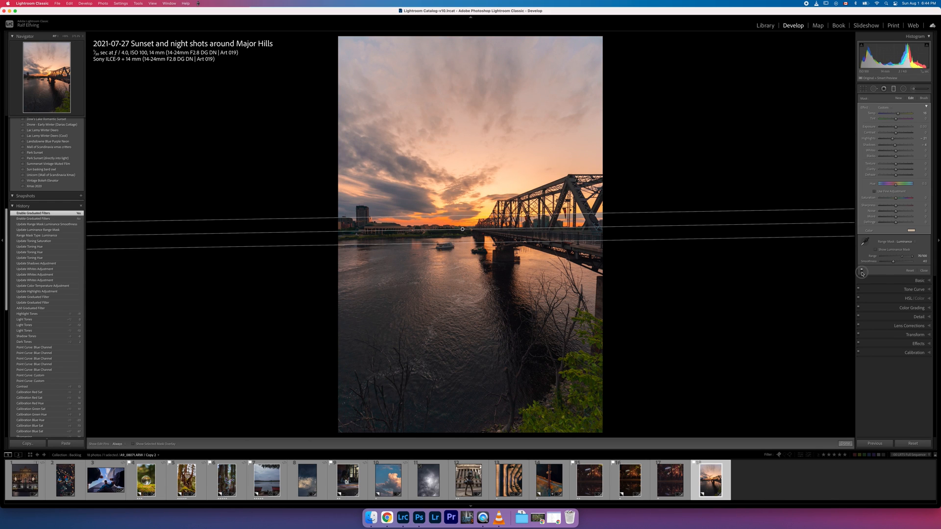
{"action": "left_click", "coordinate": [862, 270]}
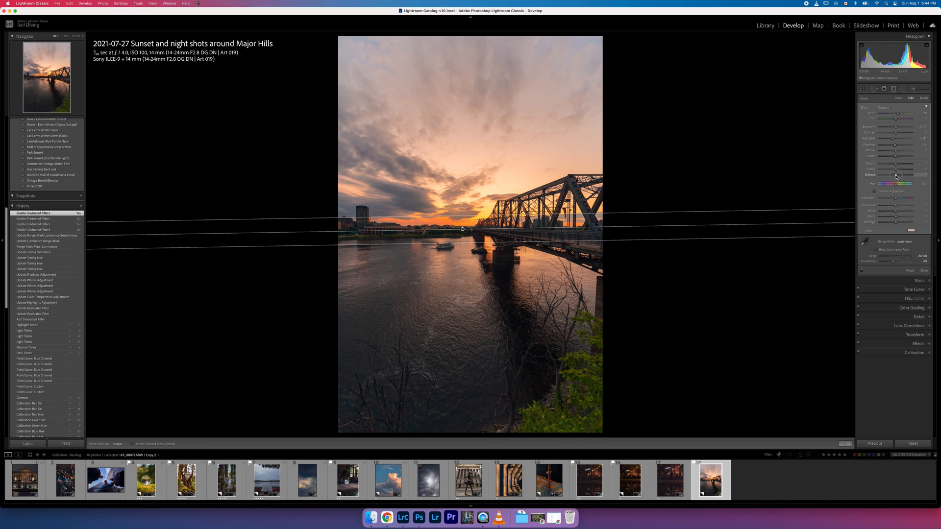
- Raise the sky filter's Dehaze slightly and increase its Contrast
{"action": "left_click_drag", "start_coordinate": [896, 177], "coordinate": [897, 177]}
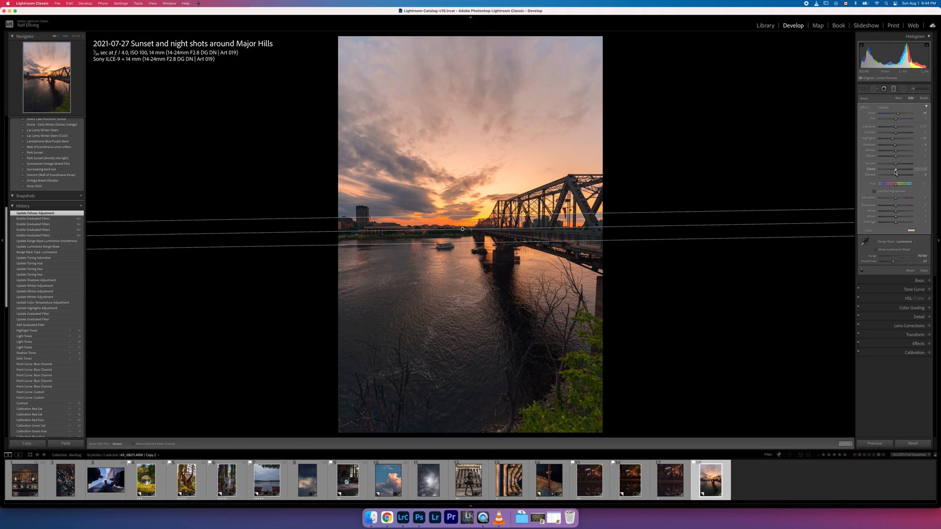
{"action": "left_click_drag", "start_coordinate": [897, 176], "coordinate": [897, 175]}
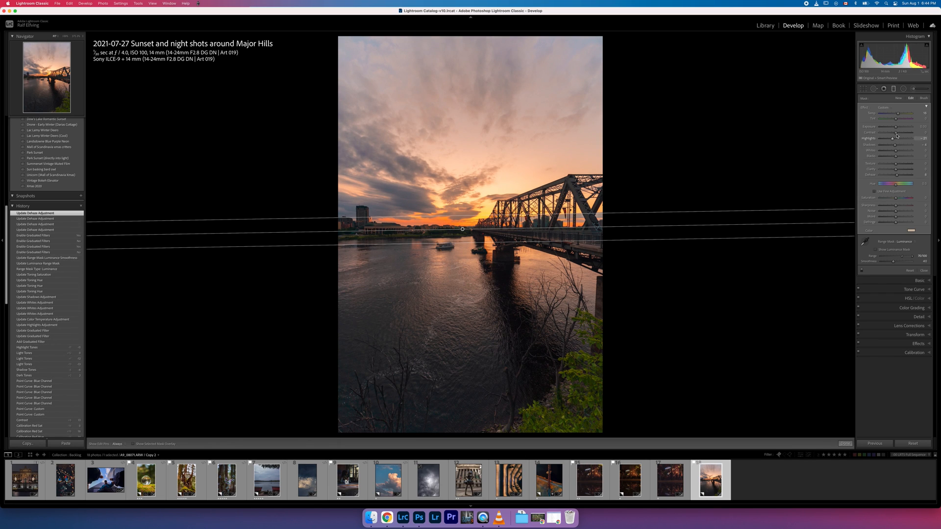
{"action": "left_click_drag", "start_coordinate": [896, 136], "coordinate": [898, 134]}
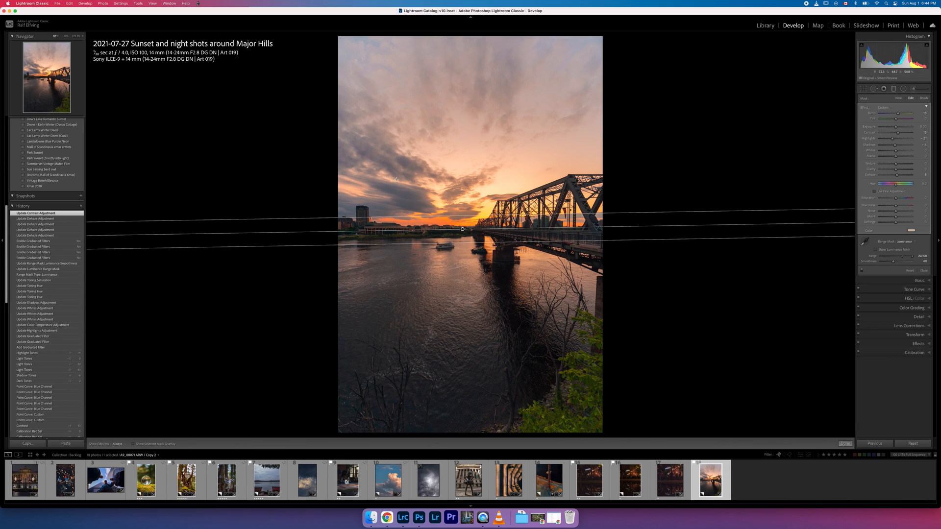
- Move the sky's graduated filter slightly lower over the horizon and finish editing the filter
{"action": "left_click_drag", "start_coordinate": [462, 229], "coordinate": [462, 230]}
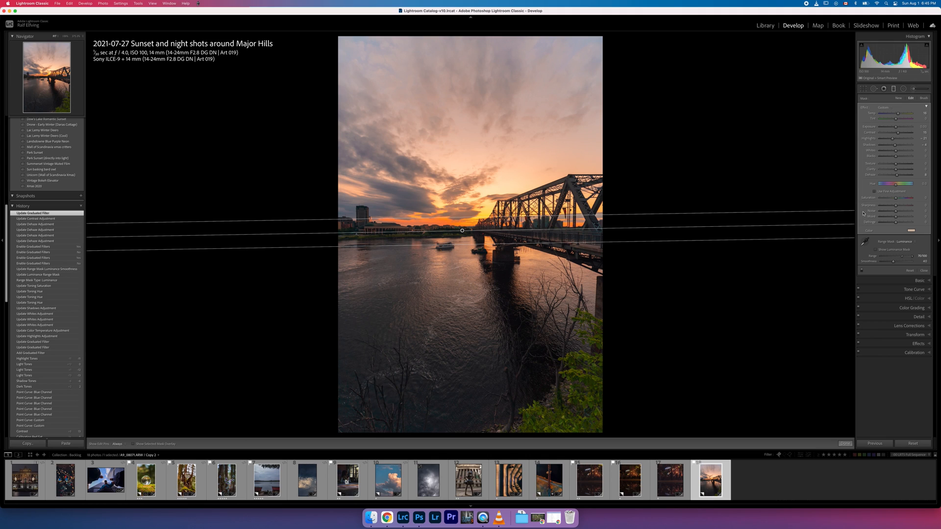
{"action": "left_click", "coordinate": [876, 206]}
{"action": "left_click", "coordinate": [894, 89]}
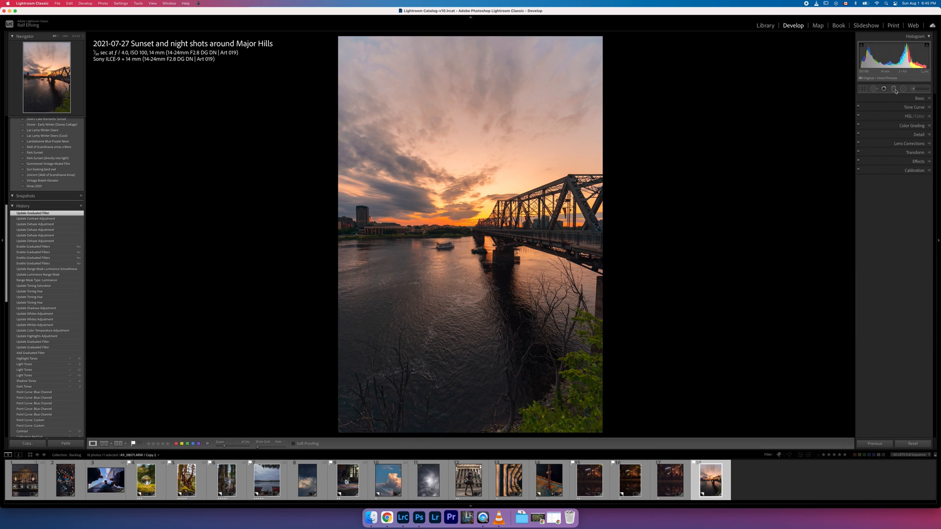
- Reduce the Blue saturation in the HSL adjustments
{"action": "left_click", "coordinate": [912, 125]}
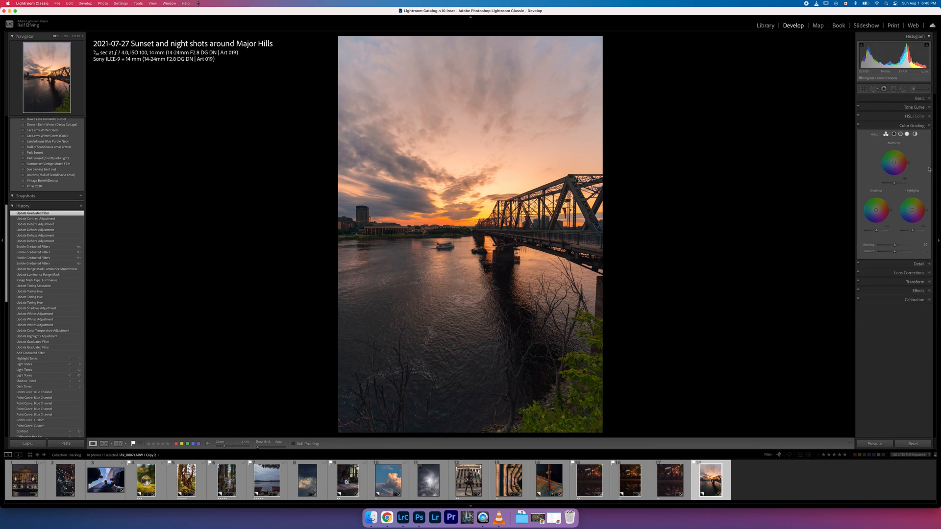
{"action": "left_click", "coordinate": [907, 117]}
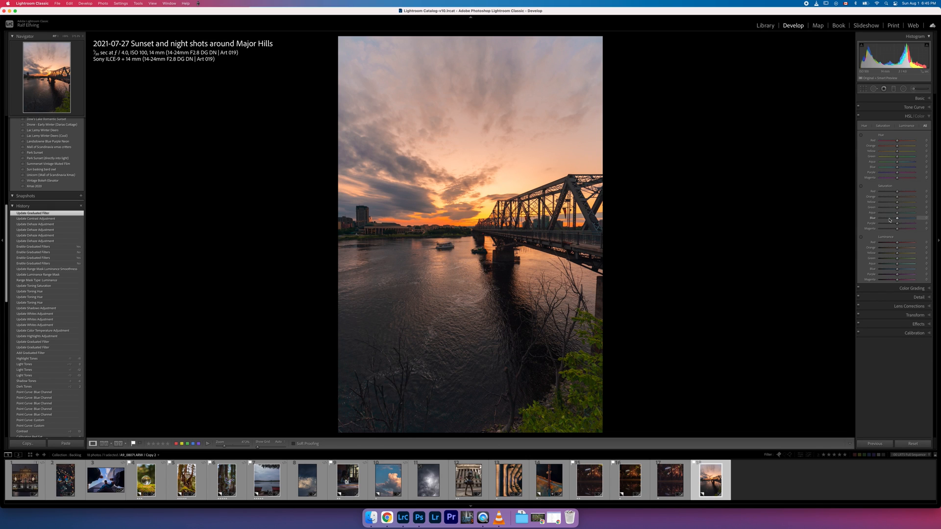
{"action": "mouse_move", "coordinate": [889, 218]}
{"action": "left_mouse_down"}
{"action": "mouse_move", "coordinate": [880, 220]}
{"action": "mouse_move", "coordinate": [893, 219]}
{"action": "left_mouse_up"}
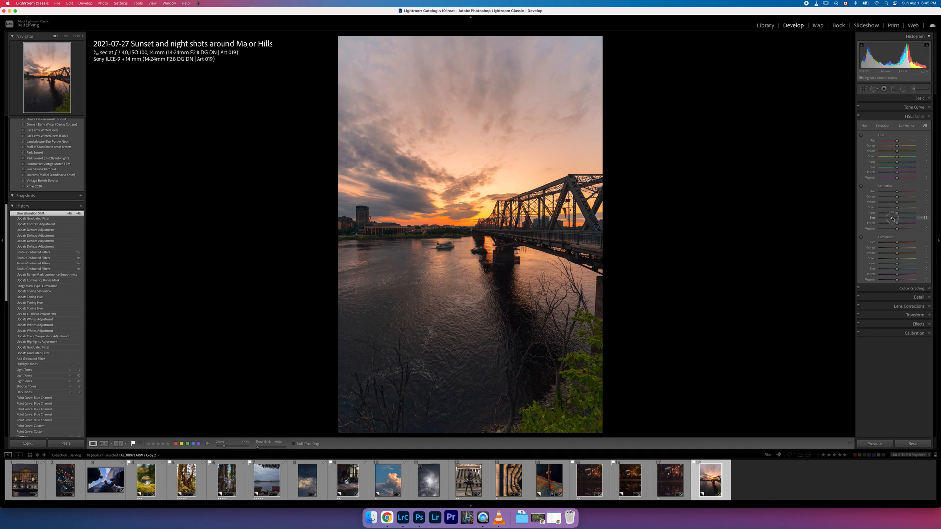
{"action": "left_click_drag", "start_coordinate": [891, 220], "coordinate": [893, 219]}
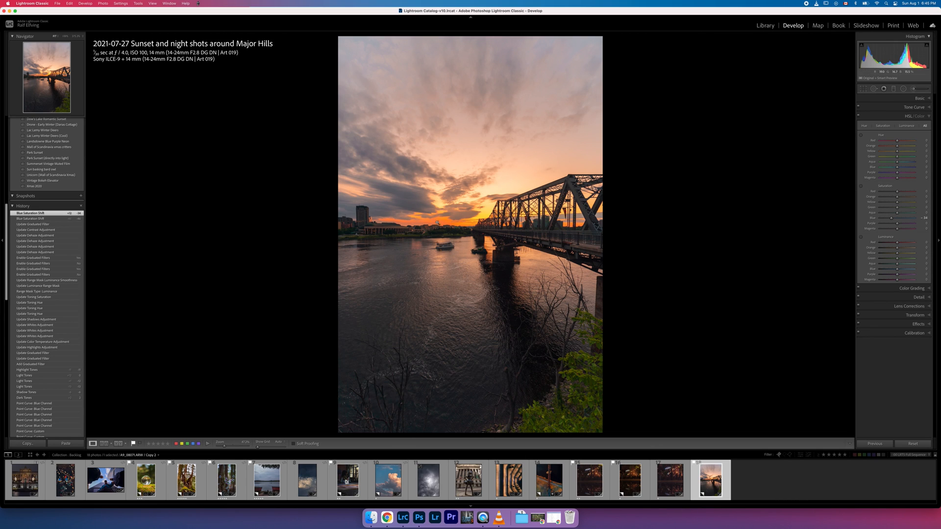
- Try shifting the Orange and Yellow hues and the Orange saturation, resetting each to its default
{"action": "left_click_drag", "start_coordinate": [897, 145], "coordinate": [892, 152]}
{"action": "double_click", "coordinate": [902, 147]}
{"action": "double_click", "coordinate": [891, 152]}
{"action": "left_click_drag", "start_coordinate": [896, 196], "coordinate": [900, 197]}
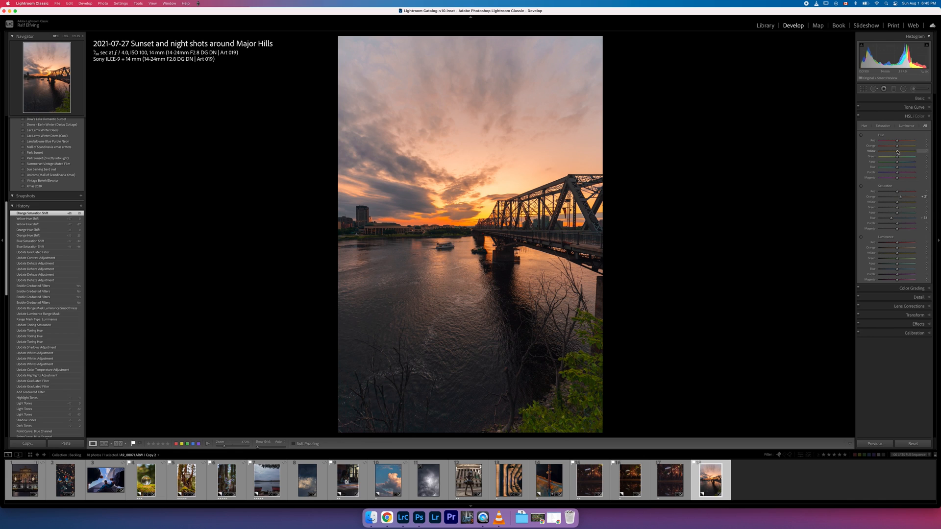
{"action": "left_click_drag", "start_coordinate": [896, 146], "coordinate": [895, 147]}
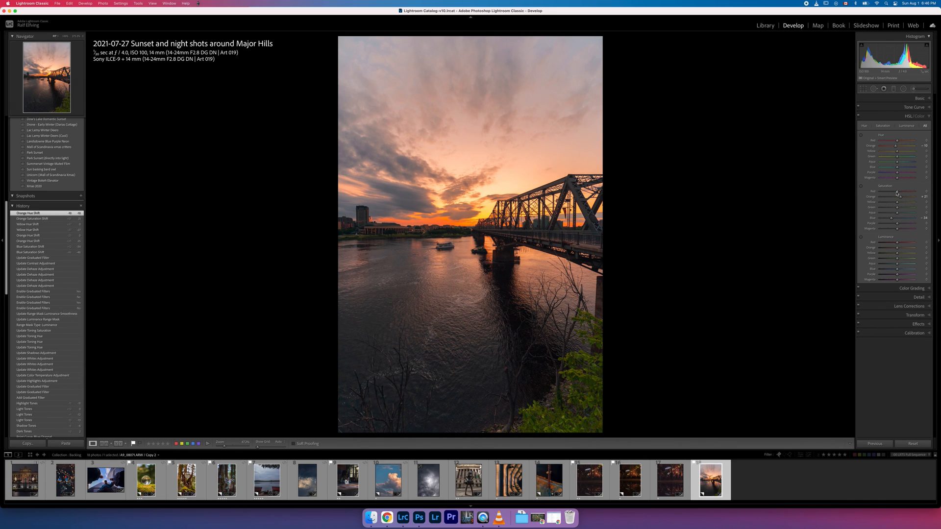
{"action": "left_click_drag", "start_coordinate": [895, 198], "coordinate": [896, 196]}
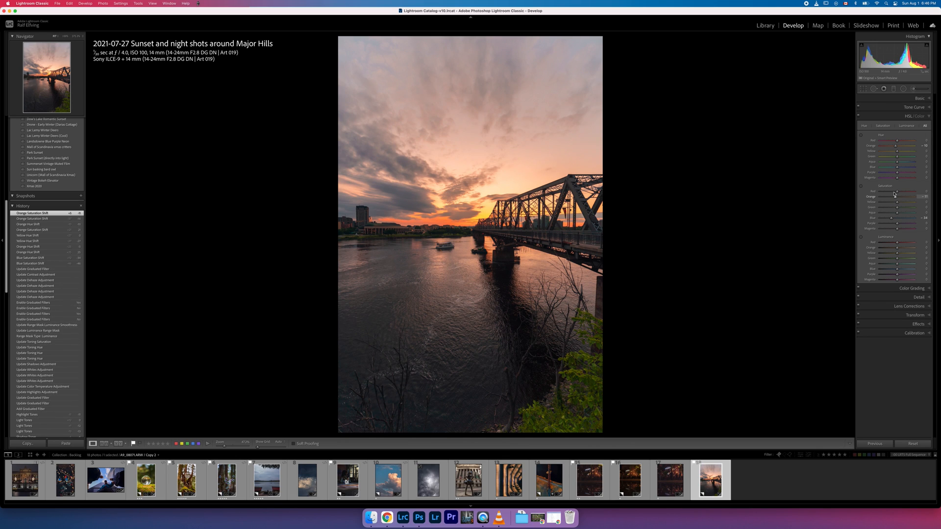
{"action": "double_click", "coordinate": [896, 196]}
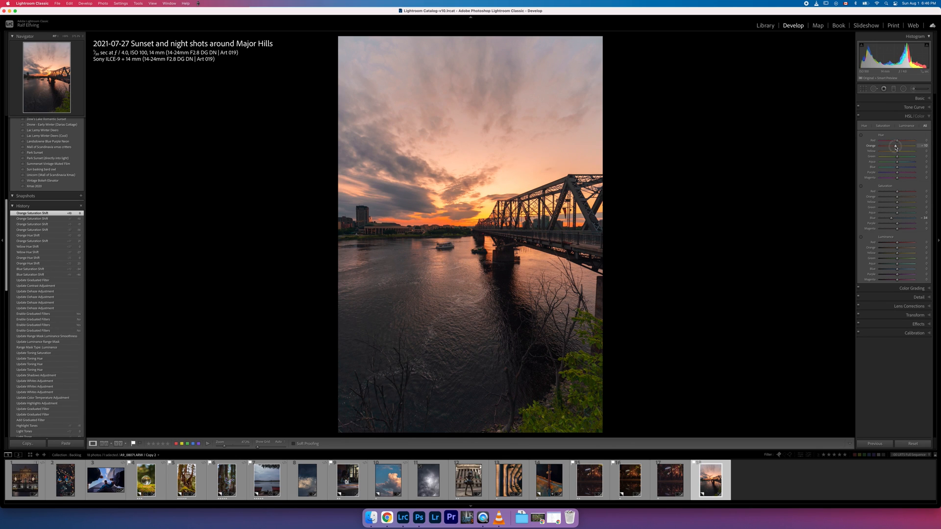
{"action": "double_click", "coordinate": [896, 146]}
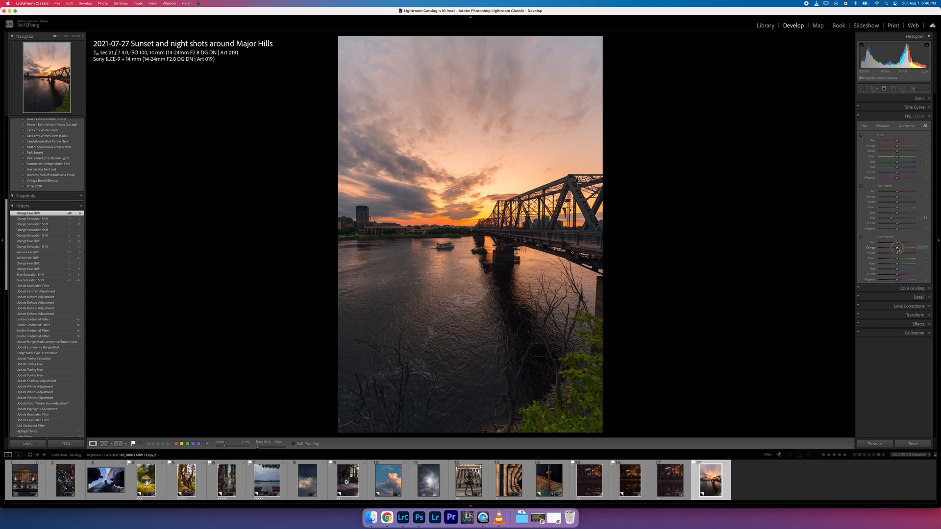
- Try changing the Orange and Yellow luminance and the Purple hue, resetting each to its default
{"action": "mouse_move", "coordinate": [896, 248]}
{"action": "left_mouse_down"}
{"action": "mouse_move", "coordinate": [902, 254]}
{"action": "mouse_move", "coordinate": [895, 255]}
{"action": "left_mouse_up"}
{"action": "double_click", "coordinate": [895, 248]}
{"action": "double_click", "coordinate": [895, 253]}
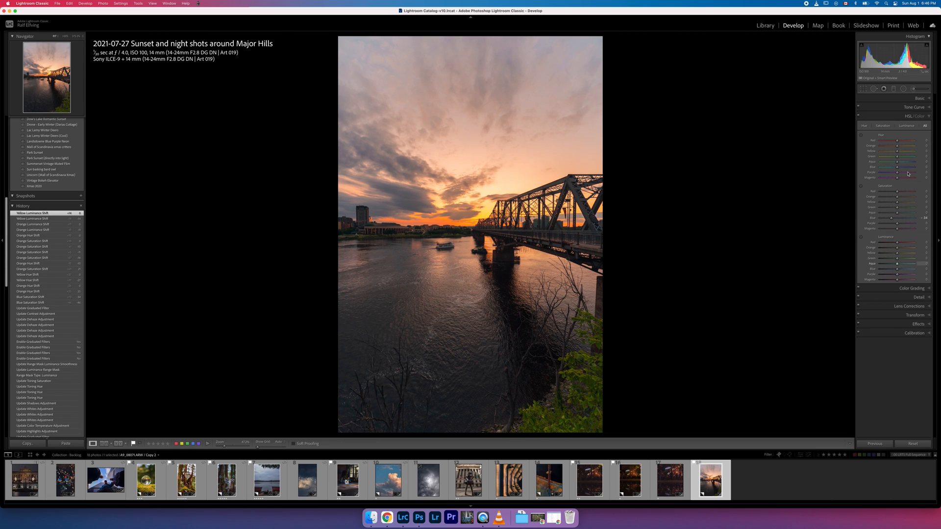
{"action": "mouse_move", "coordinate": [898, 174]}
{"action": "left_mouse_down"}
{"action": "mouse_move", "coordinate": [889, 174]}
{"action": "mouse_move", "coordinate": [898, 174]}
{"action": "left_mouse_up"}
{"action": "double_click", "coordinate": [897, 173]}
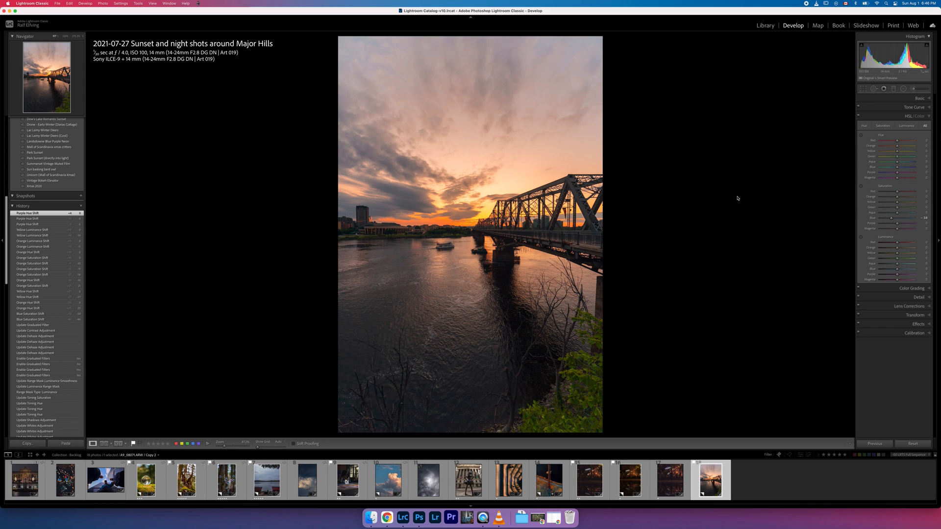
- Compare the photo before and after the edits several times
{"action": "key", "text": "backslash"}
{"action": "key", "text": "backslash"}
{"action": "key", "text": "backslash"}
{"action": "key", "text": "backslash"}
{"action": "key", "text": "backslash"}
{"action": "key", "text": "backslash"}
{"action": "key", "text": "backslash"}
{"action": "key", "text": "backslash"}
- Lower the photo's global Shadows and Exposure in the Basic adjustments
{"action": "left_click", "coordinate": [919, 98]}
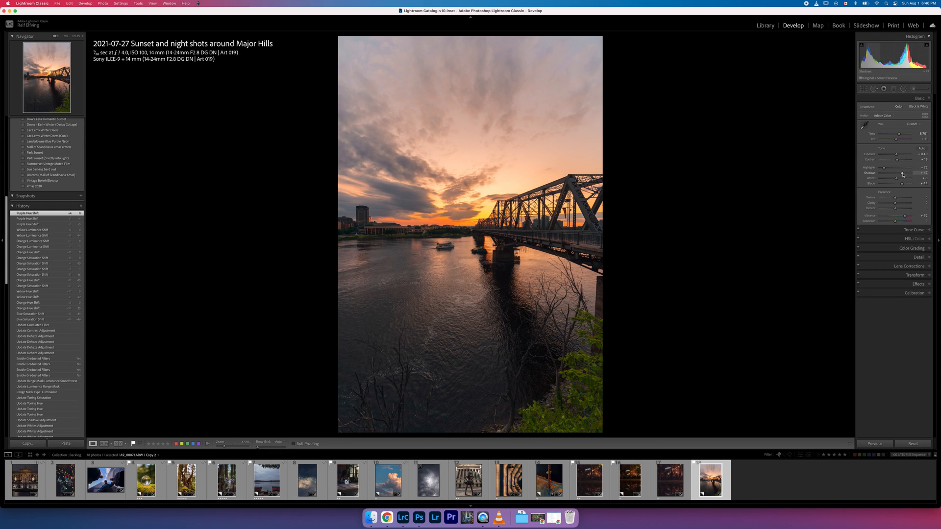
{"action": "left_click_drag", "start_coordinate": [903, 174], "coordinate": [895, 156]}
- Compare the photo against white, black and gray surroundings, and set the background color to Medium Gray
{"action": "right_click", "coordinate": [670, 166]}
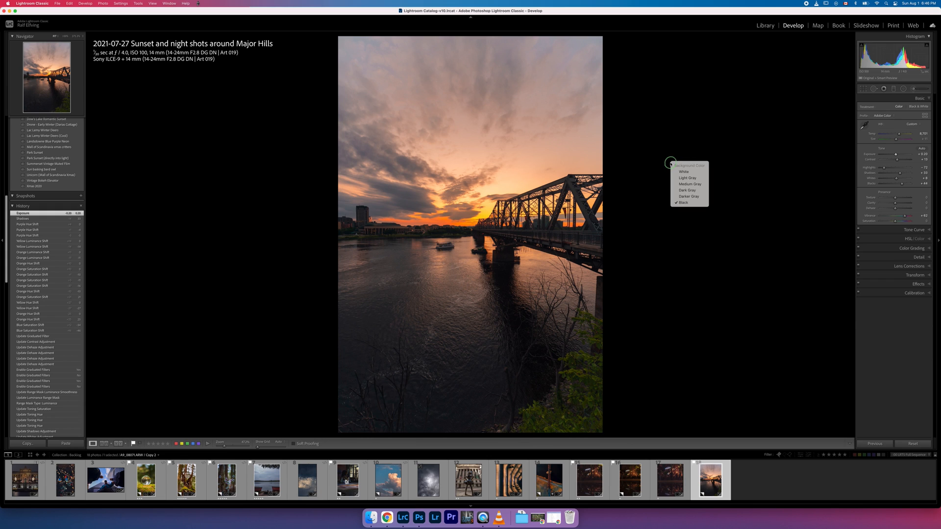
{"action": "left_click", "coordinate": [688, 184]}
{"action": "right_click", "coordinate": [682, 164]}
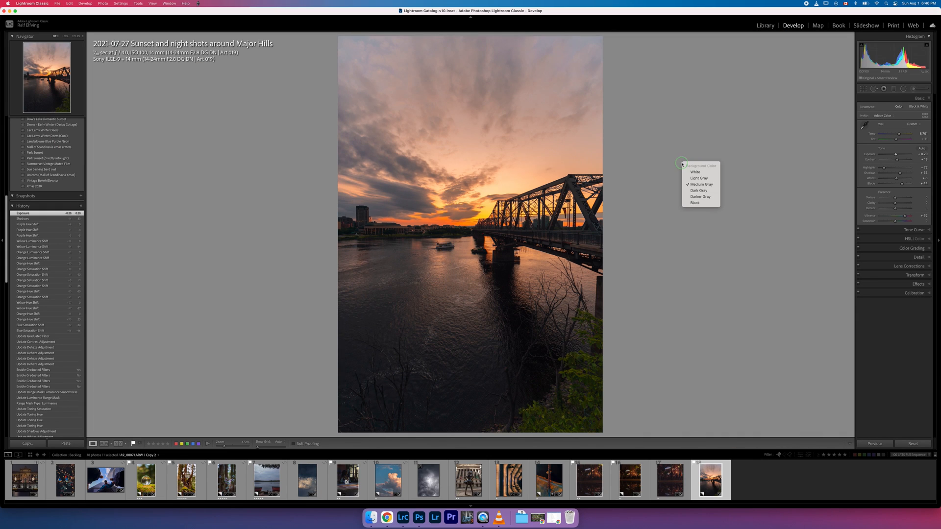
{"action": "left_click", "coordinate": [700, 168]}
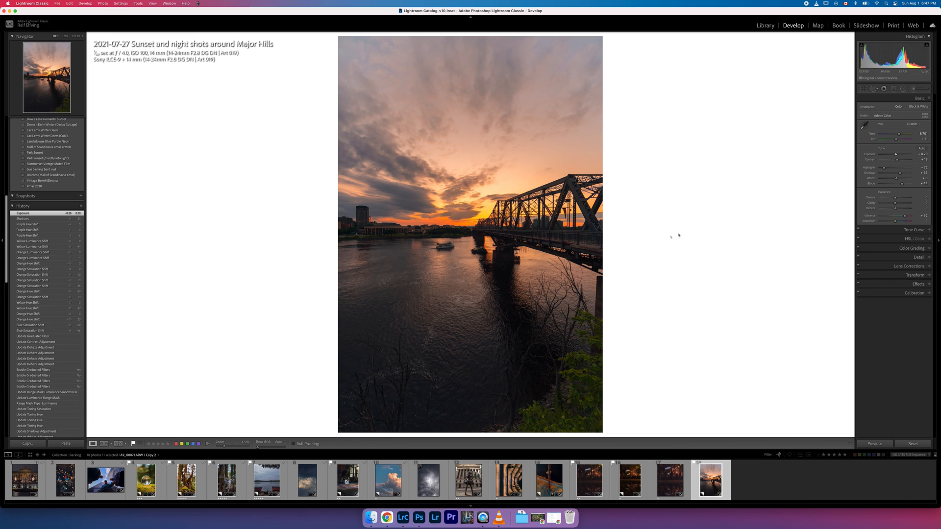
{"action": "right_click", "coordinate": [653, 192]}
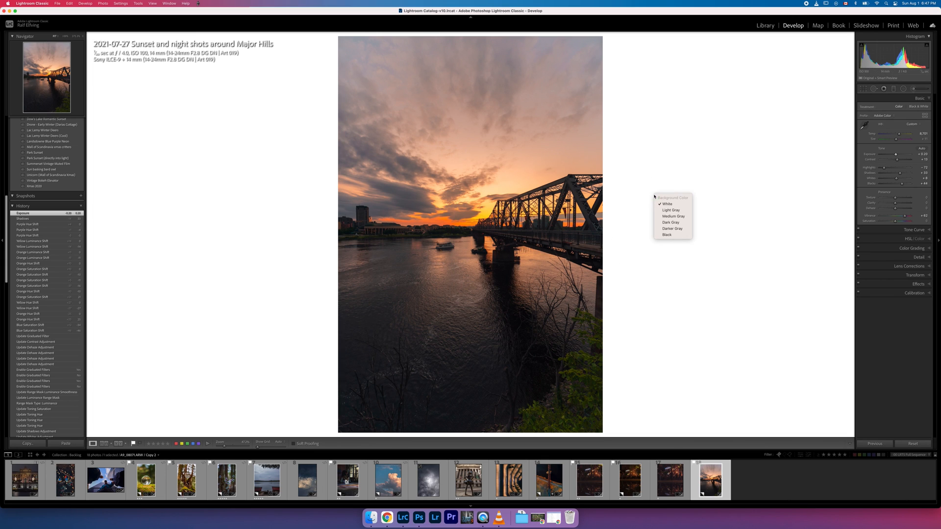
{"action": "left_click", "coordinate": [672, 234]}
{"action": "right_click", "coordinate": [671, 190]}
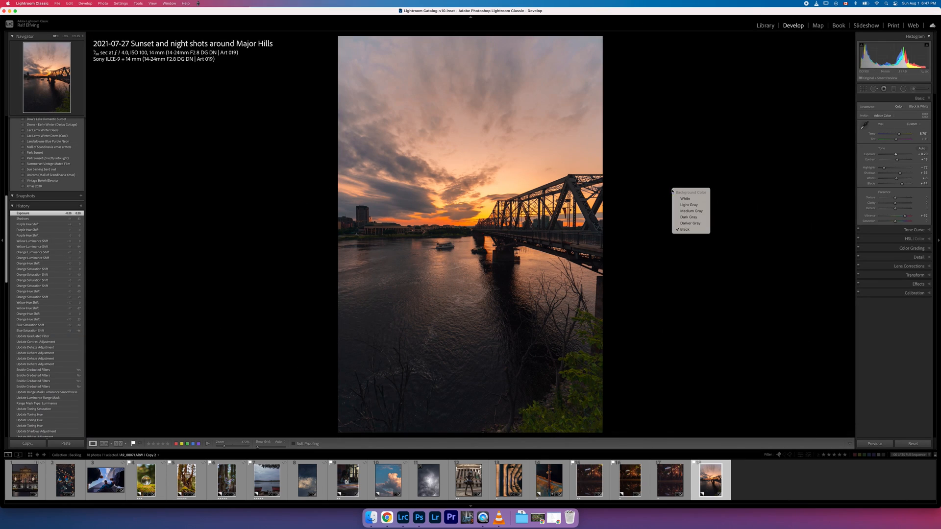
{"action": "left_click", "coordinate": [686, 210]}
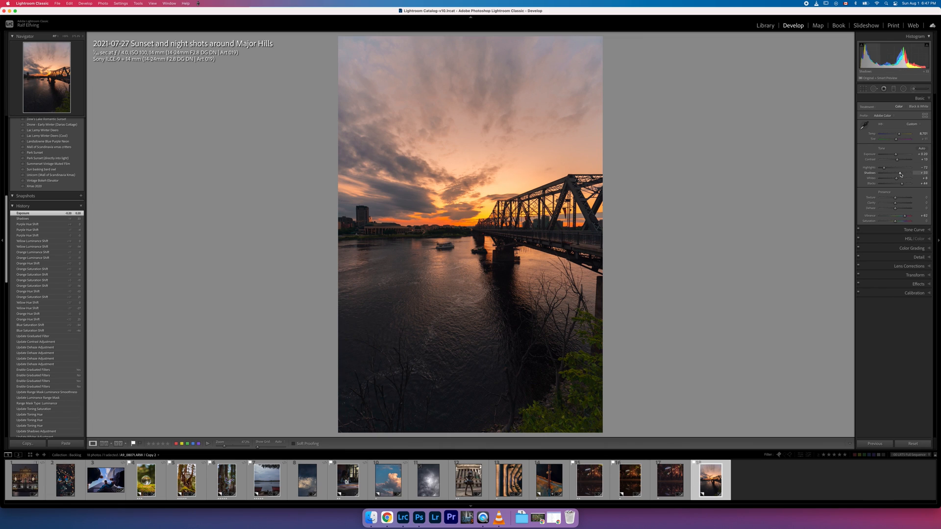
- Fine-tune the global Shadows, Exposure and Whites, and lower the Highlights slightly
{"action": "mouse_move", "coordinate": [899, 174]}
{"action": "left_mouse_down"}
{"action": "mouse_move", "coordinate": [896, 155]}
{"action": "mouse_move", "coordinate": [896, 180]}
{"action": "mouse_move", "coordinate": [883, 169]}
{"action": "left_mouse_up"}
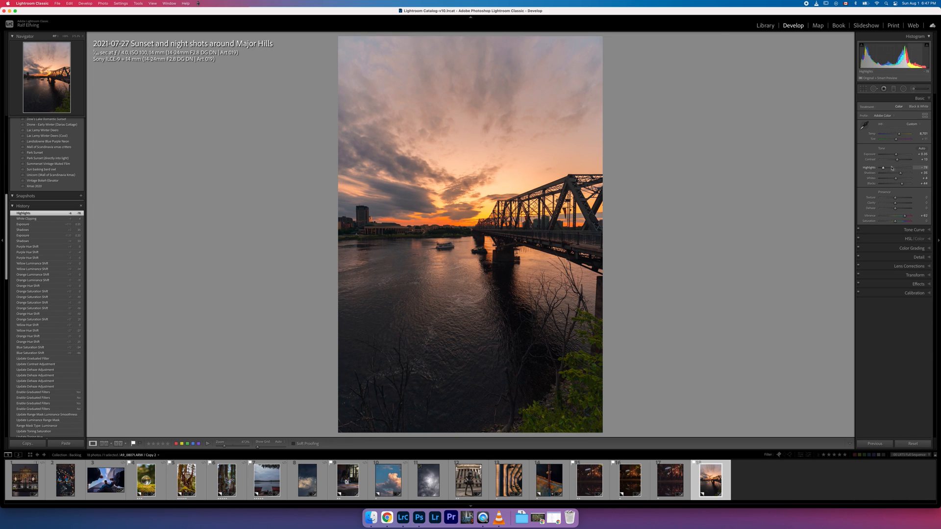
- Set up an adjustment brush with raised Exposure, Shadows, Blacks and Contrast and a low brush density
{"action": "left_click", "coordinate": [912, 90]}
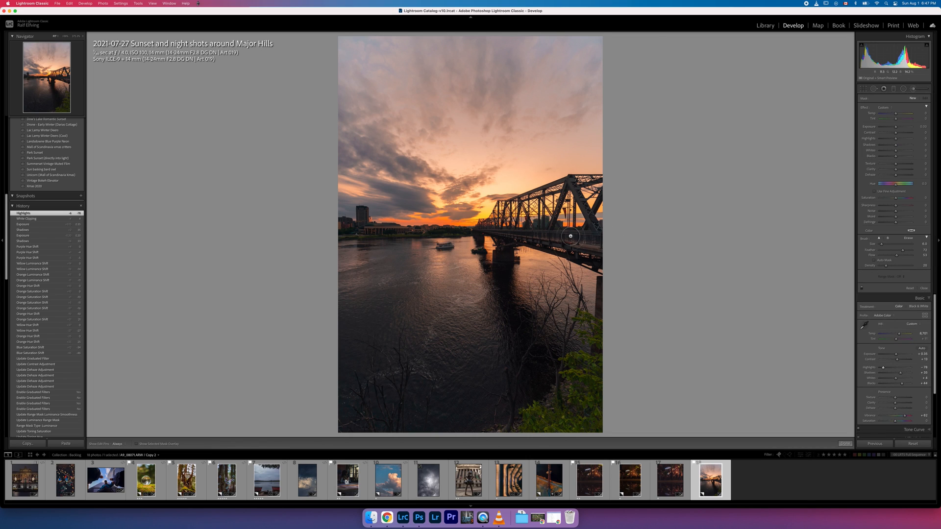
{"action": "scroll", "coordinate": [514, 234], "scroll_direction": "down", "scroll_amount": 2}
{"action": "scroll", "coordinate": [498, 230], "scroll_direction": "down", "scroll_amount": 1}
{"action": "left_click_drag", "start_coordinate": [895, 127], "coordinate": [899, 145]}
{"action": "left_click_drag", "start_coordinate": [897, 158], "coordinate": [897, 134]}
{"action": "left_click_drag", "start_coordinate": [896, 254], "coordinate": [888, 266]}
- Brush over the bridge's dark underside and stone pier, and slightly reduce the brush's Exposure and Shadows
{"action": "key", "text": "bracketright"}
{"action": "key", "text": "bracketright"}
{"action": "key", "text": "bracketright"}
{"action": "key", "text": "bracketleft"}
{"action": "key", "text": "bracketright"}
{"action": "key", "text": "h"}
{"action": "left_click_drag", "start_coordinate": [588, 253], "coordinate": [491, 234]}
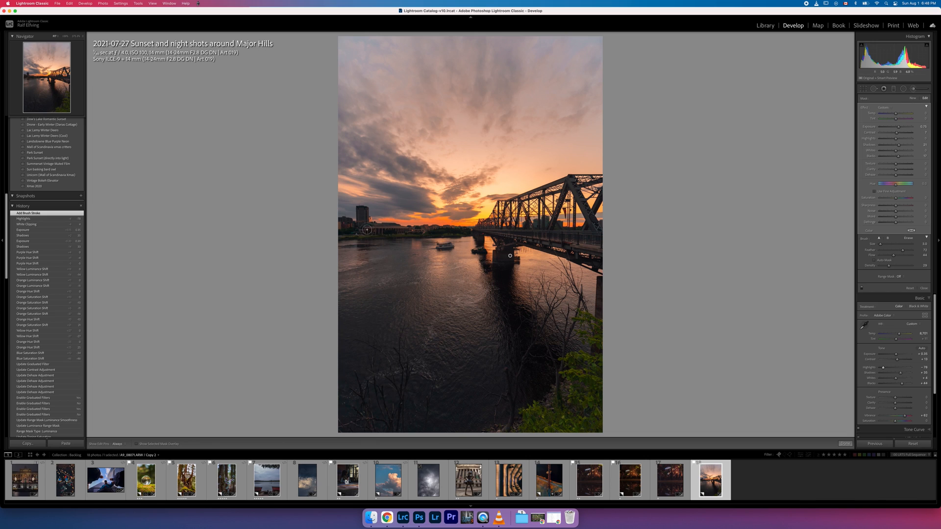
{"action": "key", "text": "h"}
{"action": "left_click_drag", "start_coordinate": [507, 252], "coordinate": [507, 259]}
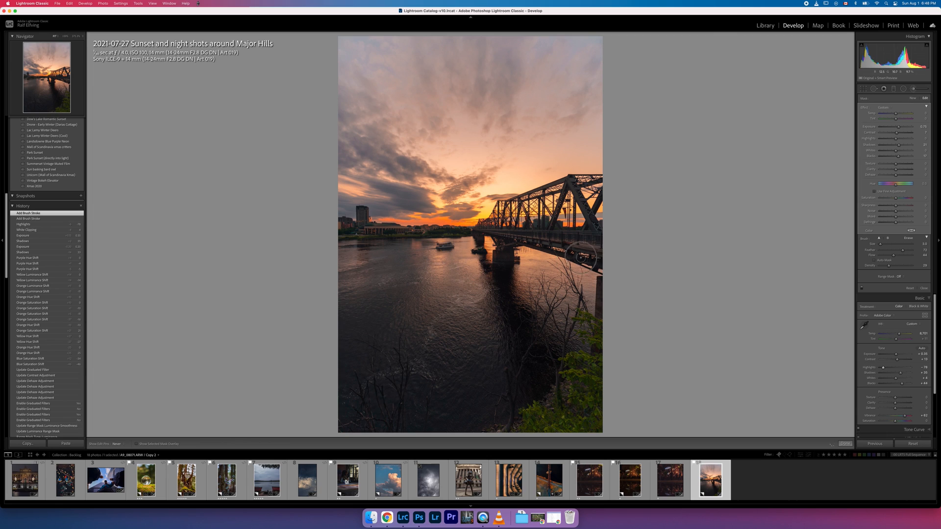
{"action": "mouse_move", "coordinate": [561, 249]}
{"action": "left_mouse_down"}
{"action": "mouse_move", "coordinate": [574, 244]}
{"action": "mouse_move", "coordinate": [504, 238]}
{"action": "mouse_move", "coordinate": [518, 245]}
{"action": "left_mouse_up"}
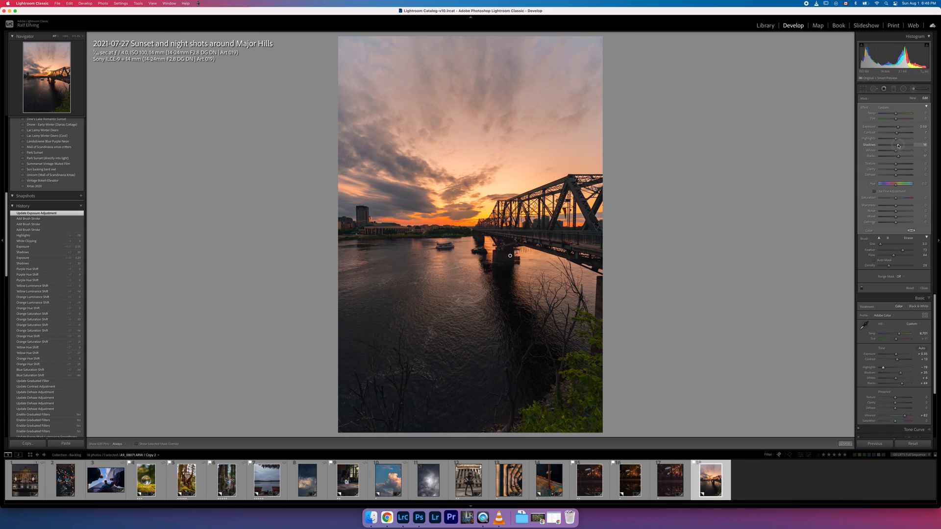
{"action": "left_click_drag", "start_coordinate": [898, 146], "coordinate": [899, 145]}
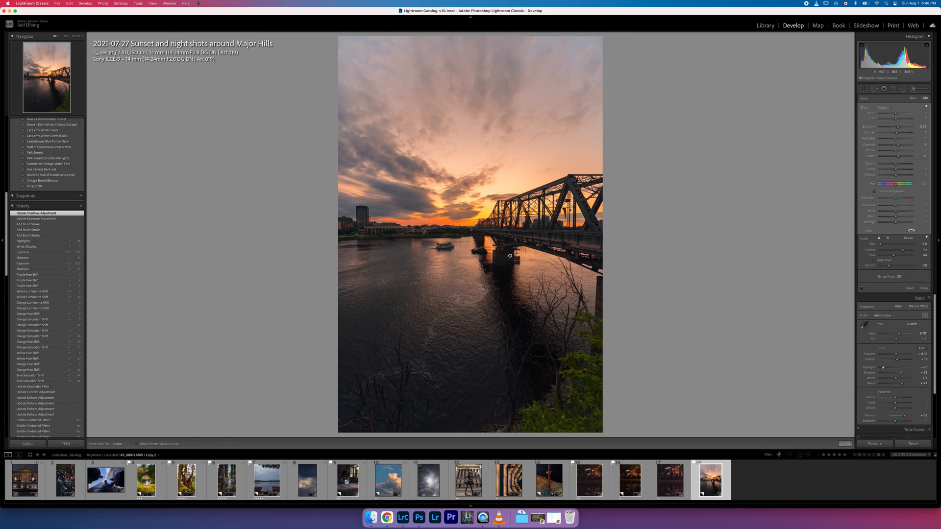
- Start a new adjustment brush with a warmer Temp, raised Contrast, and Shadows and Blacks reset to 0
{"action": "left_click", "coordinate": [912, 98]}
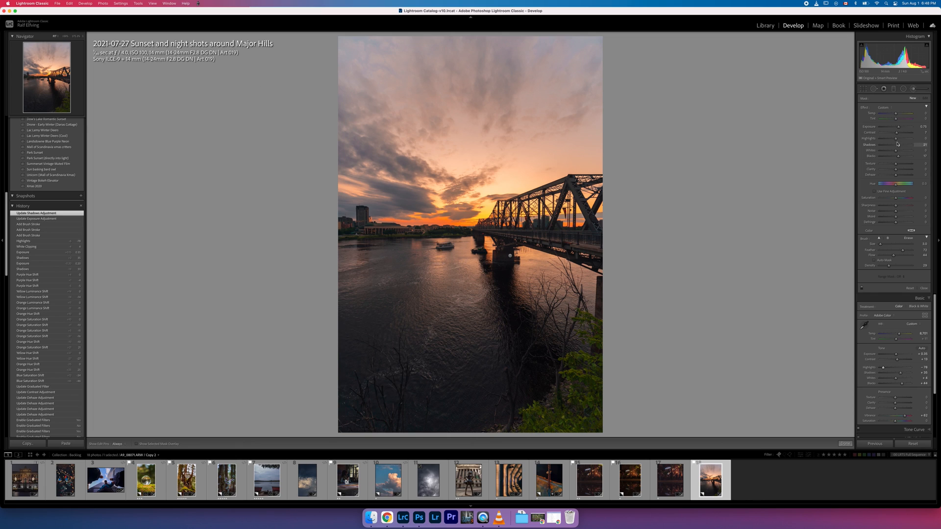
{"action": "scroll", "coordinate": [485, 291], "scroll_direction": "up", "scroll_amount": 6}
{"action": "scroll", "coordinate": [486, 291], "scroll_direction": "up", "scroll_amount": 1}
{"action": "left_click_drag", "start_coordinate": [897, 133], "coordinate": [899, 134]}
{"action": "left_click", "coordinate": [898, 157]}
{"action": "double_click", "coordinate": [898, 145]}
{"action": "left_click_drag", "start_coordinate": [896, 114], "coordinate": [900, 114]}
- Paint the warm brush over the river's sunset reflections and around the bridge pier, varying the brush size
{"action": "left_click_drag", "start_coordinate": [435, 299], "coordinate": [455, 298]}
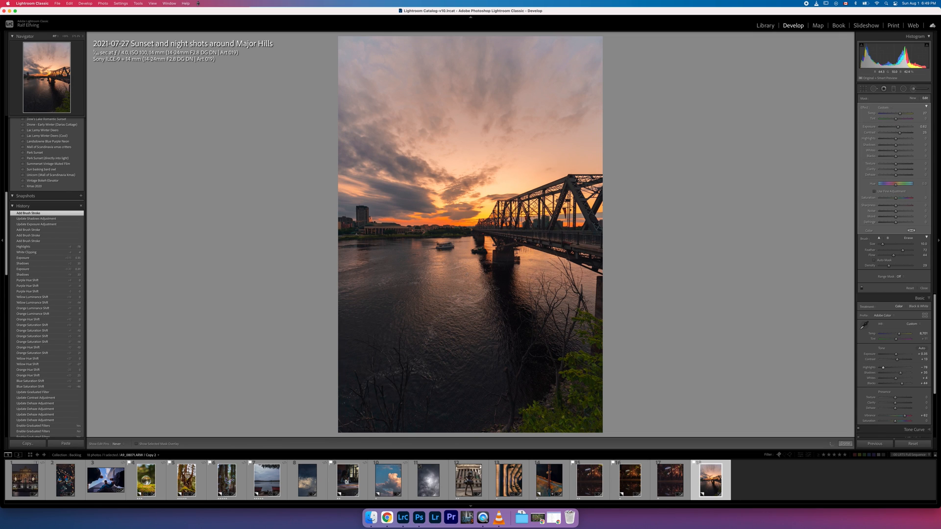
{"action": "left_click_drag", "start_coordinate": [526, 262], "coordinate": [521, 262]}
{"action": "key", "text": "["}
{"action": "mouse_move", "coordinate": [375, 256]}
{"action": "left_mouse_down"}
{"action": "mouse_move", "coordinate": [342, 284]}
{"action": "mouse_move", "coordinate": [419, 272]}
{"action": "mouse_move", "coordinate": [338, 286]}
{"action": "left_mouse_up"}
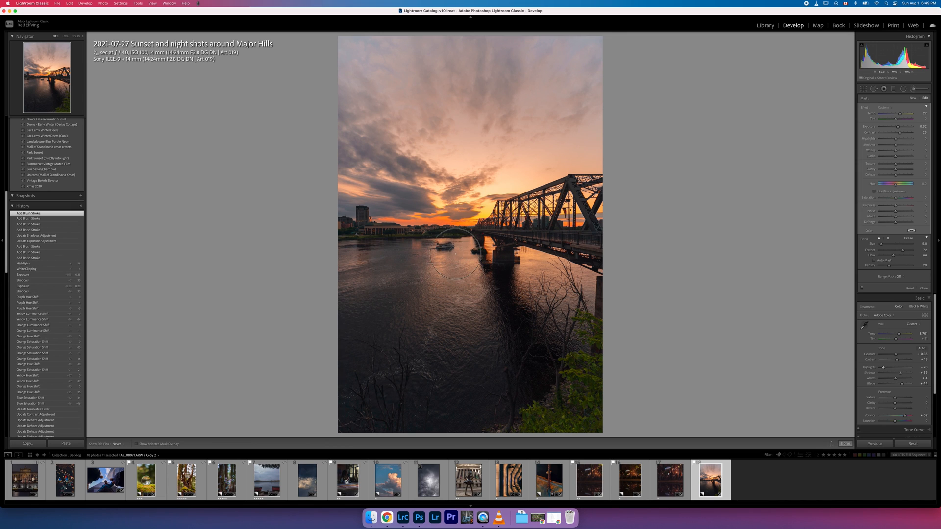
{"action": "mouse_move", "coordinate": [459, 254]}
{"action": "left_mouse_down"}
{"action": "mouse_move", "coordinate": [417, 242]}
{"action": "mouse_move", "coordinate": [459, 249]}
{"action": "mouse_move", "coordinate": [440, 284]}
{"action": "mouse_move", "coordinate": [452, 326]}
{"action": "mouse_move", "coordinate": [422, 343]}
{"action": "mouse_move", "coordinate": [458, 289]}
{"action": "mouse_move", "coordinate": [455, 356]}
{"action": "mouse_move", "coordinate": [448, 313]}
{"action": "left_mouse_up"}
{"action": "scroll", "coordinate": [434, 330], "scroll_direction": "up", "scroll_amount": 5}
{"action": "scroll", "coordinate": [448, 313], "scroll_direction": "down", "scroll_amount": 5}
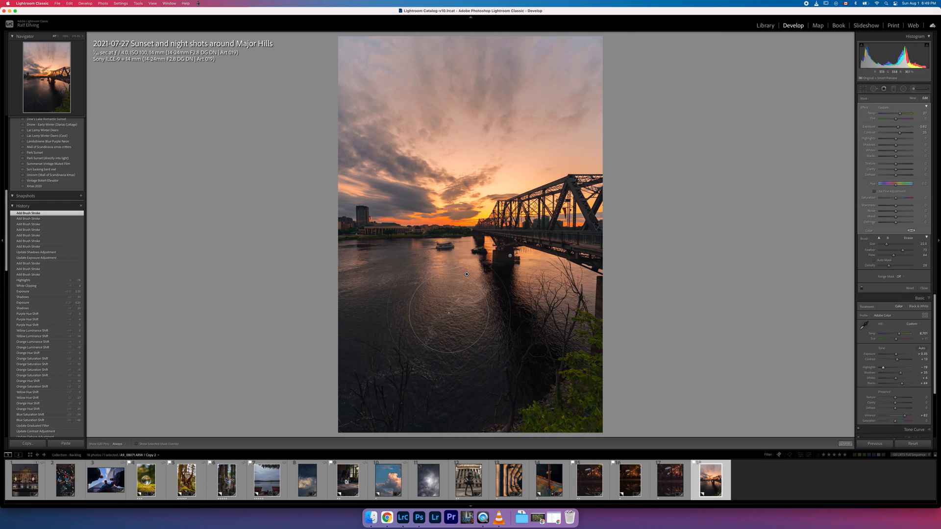
{"action": "key", "text": "h"}
{"action": "left_click_drag", "start_coordinate": [424, 339], "coordinate": [423, 350]}
{"action": "scroll", "coordinate": [516, 283], "scroll_direction": "down", "scroll_amount": 5}
{"action": "mouse_move", "coordinate": [543, 253]}
{"action": "left_mouse_down"}
{"action": "mouse_move", "coordinate": [582, 282]}
{"action": "mouse_move", "coordinate": [556, 286]}
{"action": "mouse_move", "coordinate": [542, 299]}
{"action": "left_mouse_up"}
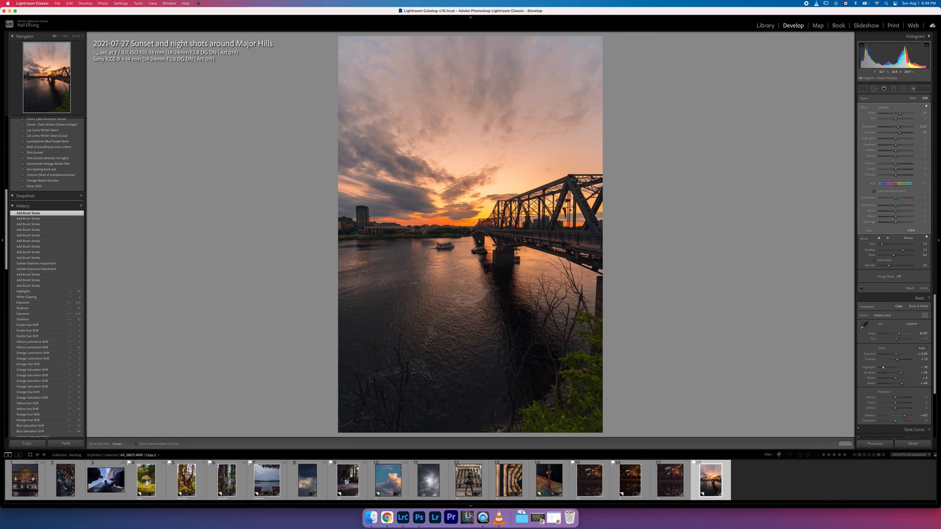
{"action": "key", "text": "h"}
{"action": "scroll", "coordinate": [483, 245], "scroll_direction": "down", "scroll_amount": 3}
{"action": "left_click", "coordinate": [486, 247]}
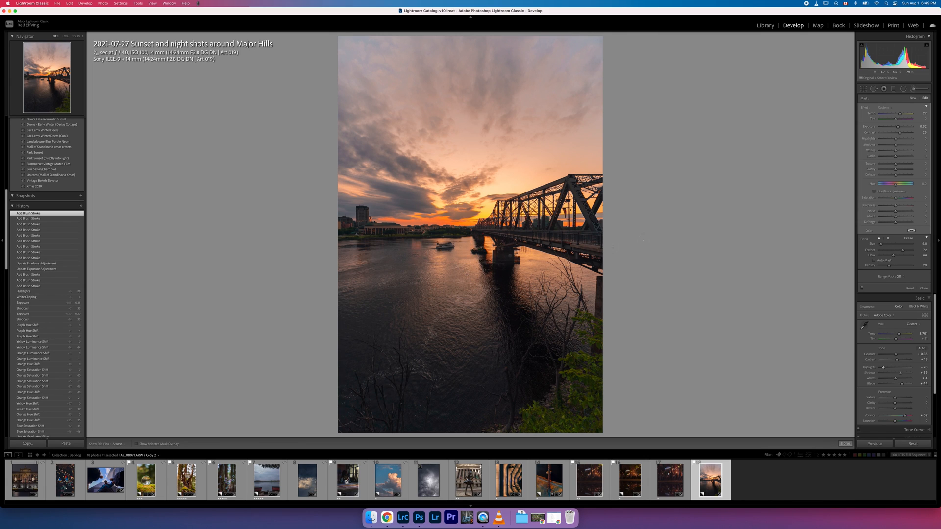
- Limit the water brush to brighter tones with a Luminance range mask, and lower the brush's Exposure
{"action": "left_click", "coordinate": [904, 275]}
{"action": "left_click", "coordinate": [905, 284]}
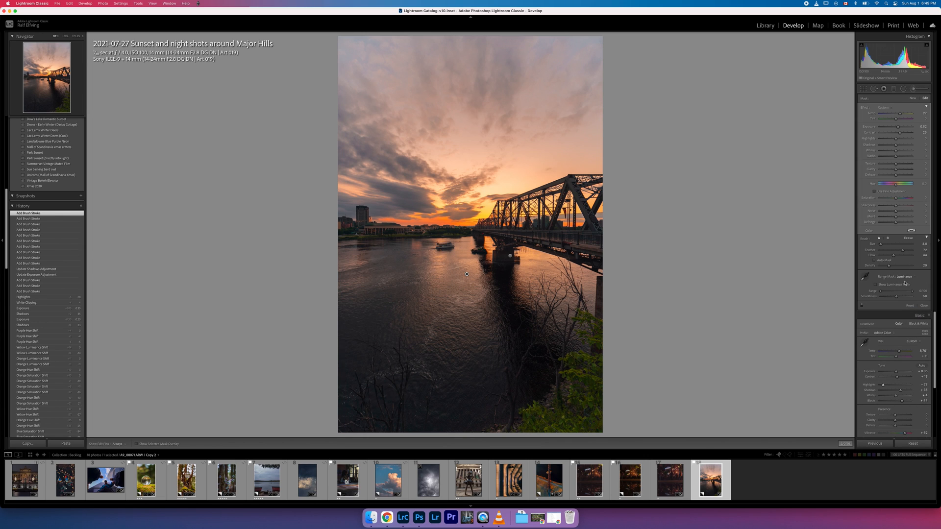
{"action": "left_click_drag", "start_coordinate": [880, 292], "coordinate": [894, 297]}
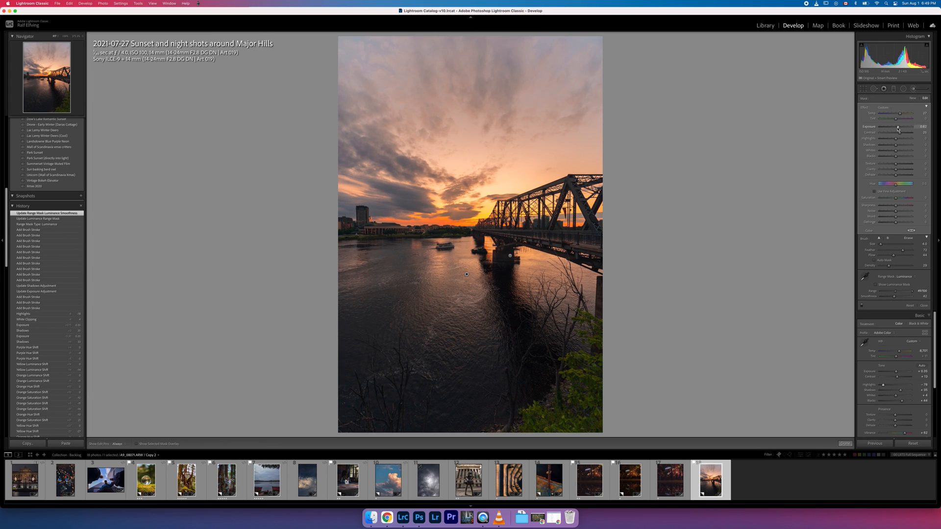
{"action": "left_click_drag", "start_coordinate": [896, 129], "coordinate": [895, 128]}
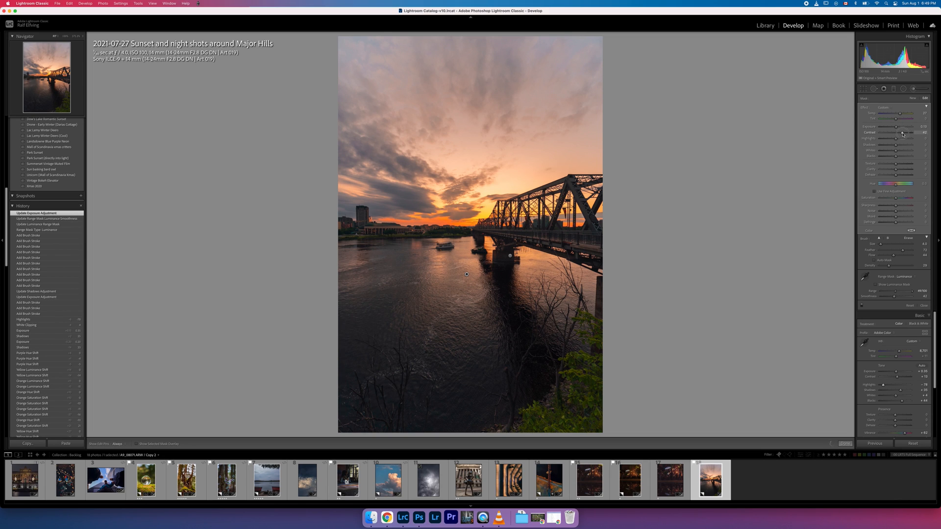
- Refine the water brush with higher Contrast and Saturation, adjusted Whites, and a warmer Temp, and finish the brush
{"action": "left_click_drag", "start_coordinate": [900, 137], "coordinate": [896, 152]}
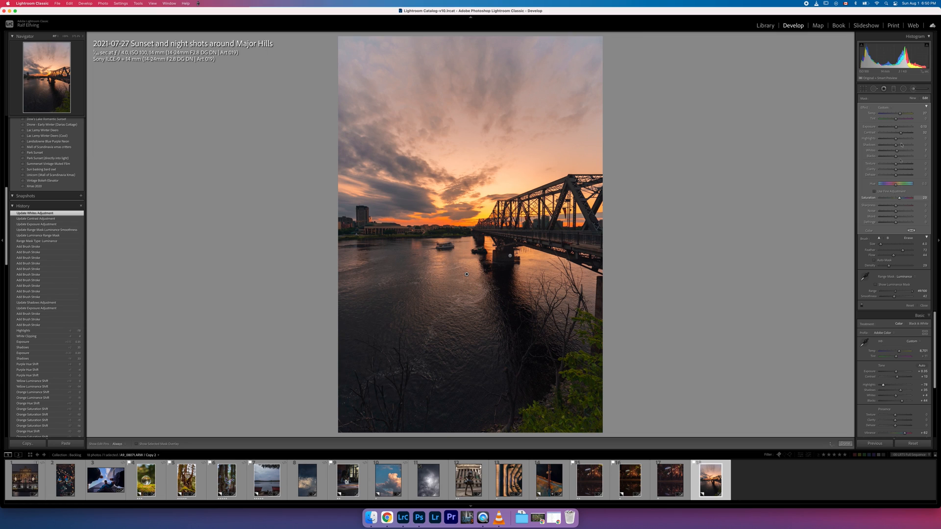
{"action": "left_click_drag", "start_coordinate": [900, 114], "coordinate": [902, 118]}
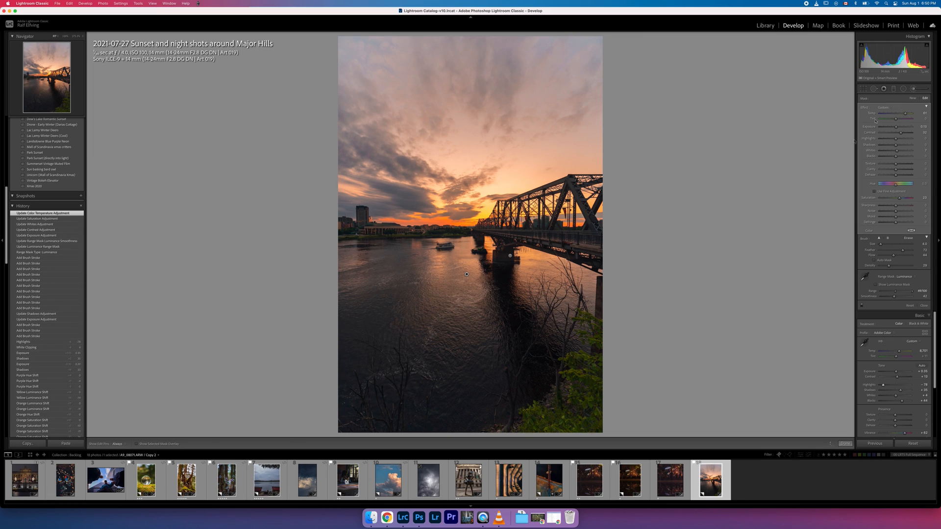
{"action": "left_click", "coordinate": [913, 89]}
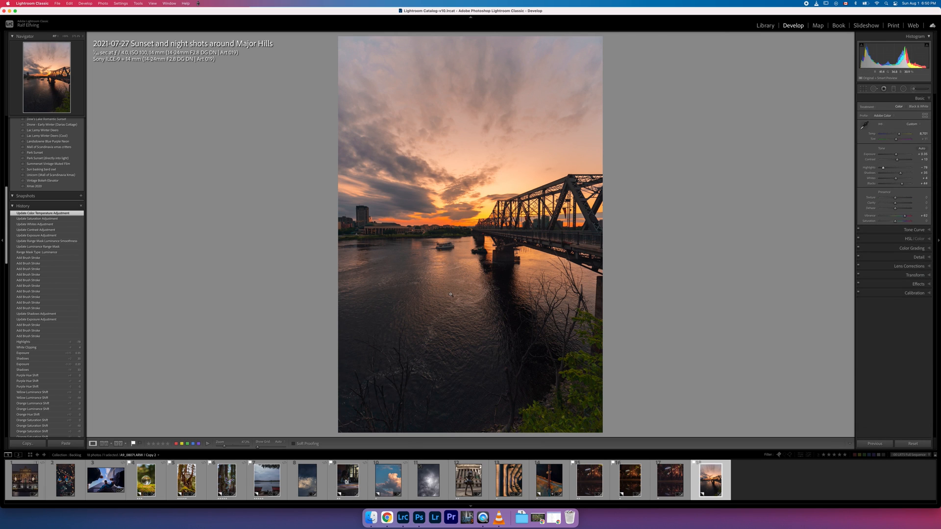
- Start a new adjustment brush with Temp reset to 0, lowered Exposure, raised Contrast, and slightly reduced Whites and Blacks
{"action": "left_click", "coordinate": [913, 90]}
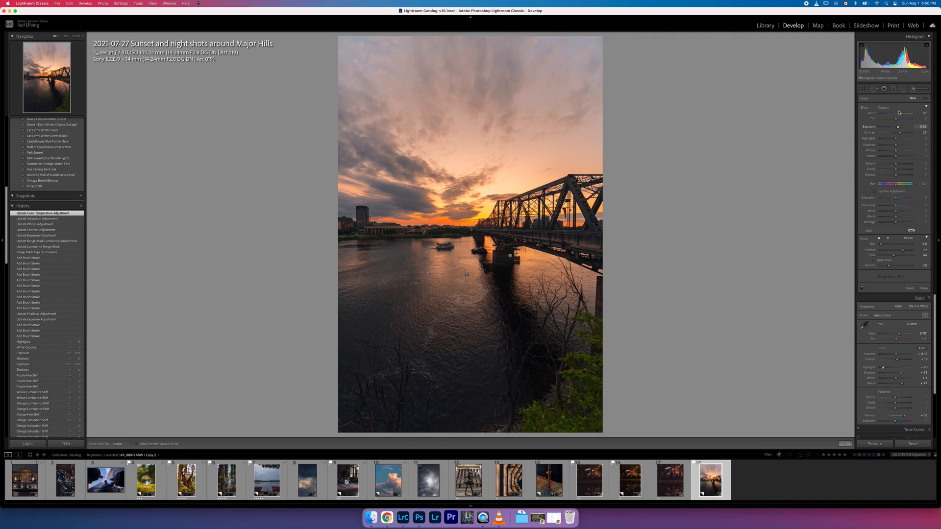
{"action": "left_click", "coordinate": [900, 114]}
{"action": "mouse_move", "coordinate": [900, 132]}
{"action": "left_mouse_down"}
{"action": "mouse_move", "coordinate": [893, 127]}
{"action": "mouse_move", "coordinate": [894, 156]}
{"action": "left_mouse_up"}
- Paint the darkening brush over the river's left side, the foreground water, and the dark reflection below the pier, varying the brush size
{"action": "scroll", "coordinate": [350, 328], "scroll_direction": "up", "scroll_amount": 2}
{"action": "key", "text": "h"}
{"action": "left_click_drag", "start_coordinate": [356, 364], "coordinate": [352, 406]}
{"action": "mouse_move", "coordinate": [525, 343]}
{"action": "left_mouse_down"}
{"action": "mouse_move", "coordinate": [507, 270]}
{"action": "mouse_move", "coordinate": [488, 267]}
{"action": "mouse_move", "coordinate": [478, 235]}
{"action": "mouse_move", "coordinate": [470, 255]}
{"action": "left_mouse_up"}
{"action": "scroll", "coordinate": [490, 248], "scroll_direction": "down", "scroll_amount": 2}
{"action": "key", "text": "h"}
{"action": "scroll", "coordinate": [351, 275], "scroll_direction": "down", "scroll_amount": 1}
{"action": "mouse_move", "coordinate": [352, 275]}
{"action": "left_mouse_down"}
{"action": "mouse_move", "coordinate": [342, 276]}
{"action": "mouse_move", "coordinate": [403, 262]}
{"action": "mouse_move", "coordinate": [375, 250]}
{"action": "mouse_move", "coordinate": [425, 245]}
{"action": "mouse_move", "coordinate": [380, 241]}
{"action": "mouse_move", "coordinate": [387, 254]}
{"action": "mouse_move", "coordinate": [372, 288]}
{"action": "mouse_move", "coordinate": [390, 306]}
{"action": "mouse_move", "coordinate": [390, 289]}
{"action": "mouse_move", "coordinate": [399, 294]}
{"action": "mouse_move", "coordinate": [353, 338]}
{"action": "mouse_move", "coordinate": [414, 325]}
{"action": "left_mouse_up"}
{"action": "key", "text": "h"}
{"action": "scroll", "coordinate": [390, 306], "scroll_direction": "up", "scroll_amount": 2}
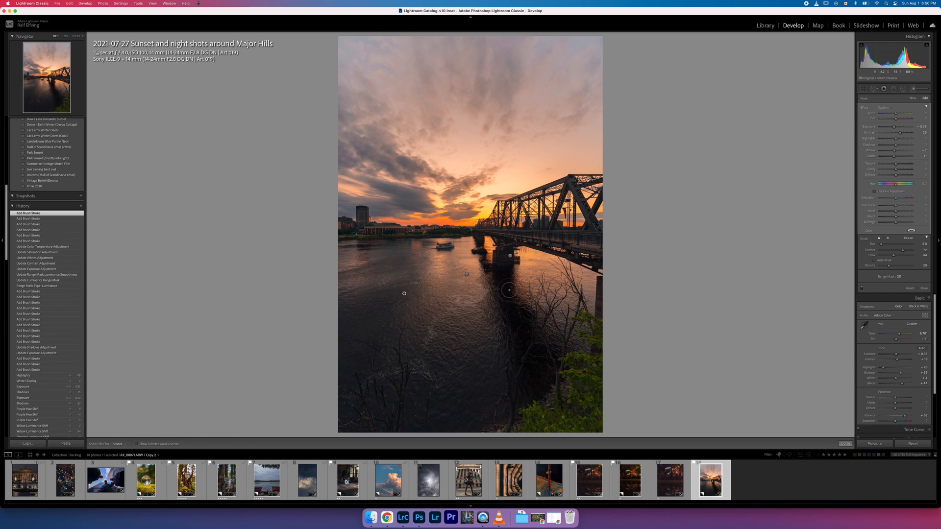
{"action": "mouse_move", "coordinate": [509, 290]}
{"action": "left_mouse_down"}
{"action": "mouse_move", "coordinate": [524, 404]}
{"action": "mouse_move", "coordinate": [539, 404]}
{"action": "left_mouse_up"}
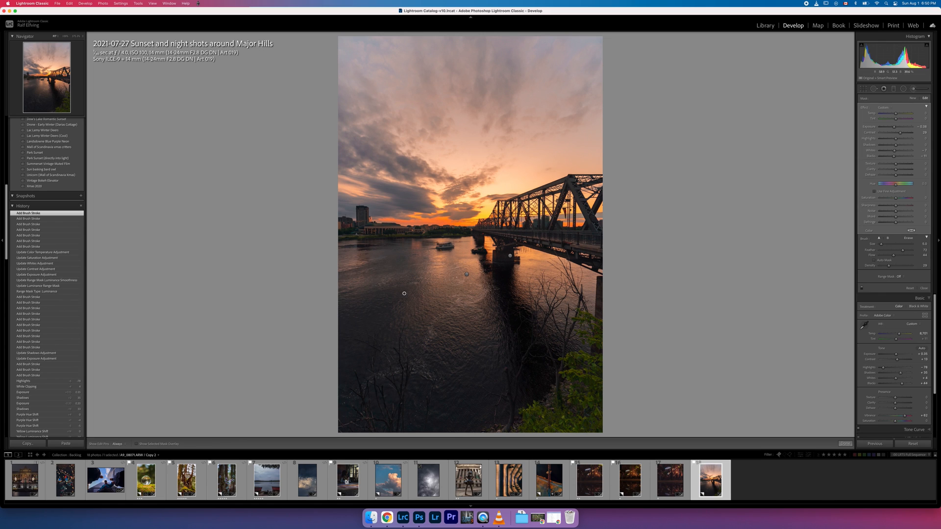
{"action": "scroll", "coordinate": [364, 340], "scroll_direction": "up", "scroll_amount": 4}
{"action": "left_click_drag", "start_coordinate": [282, 360], "coordinate": [284, 359]}
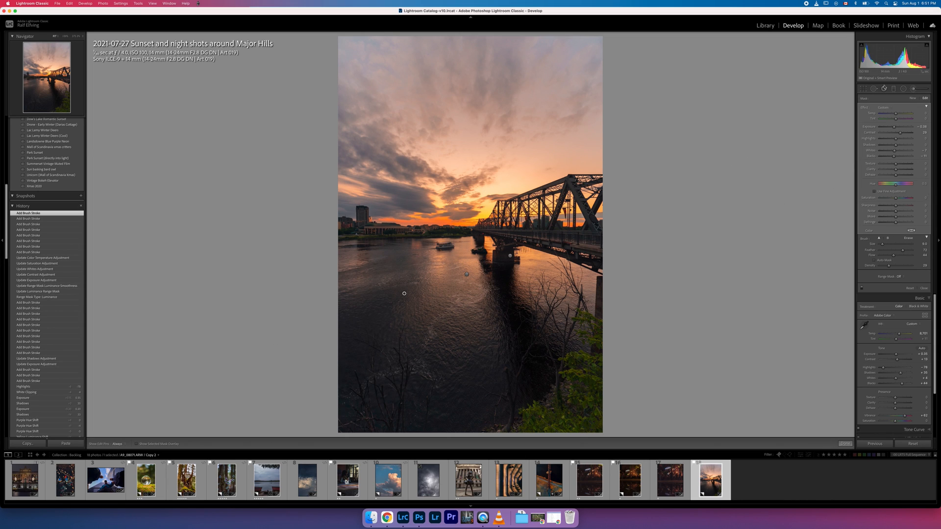
- Compare the photo with and without the brush adjustments, and close the adjustment brush with them enabled
{"action": "left_click", "coordinate": [862, 290]}
{"action": "left_click", "coordinate": [861, 289]}
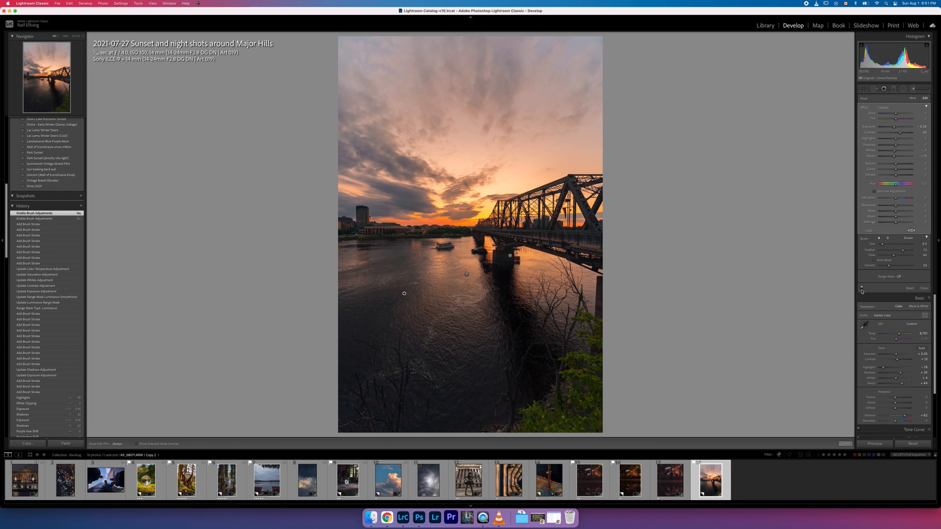
{"action": "left_click", "coordinate": [862, 290]}
{"action": "left_click", "coordinate": [861, 290]}
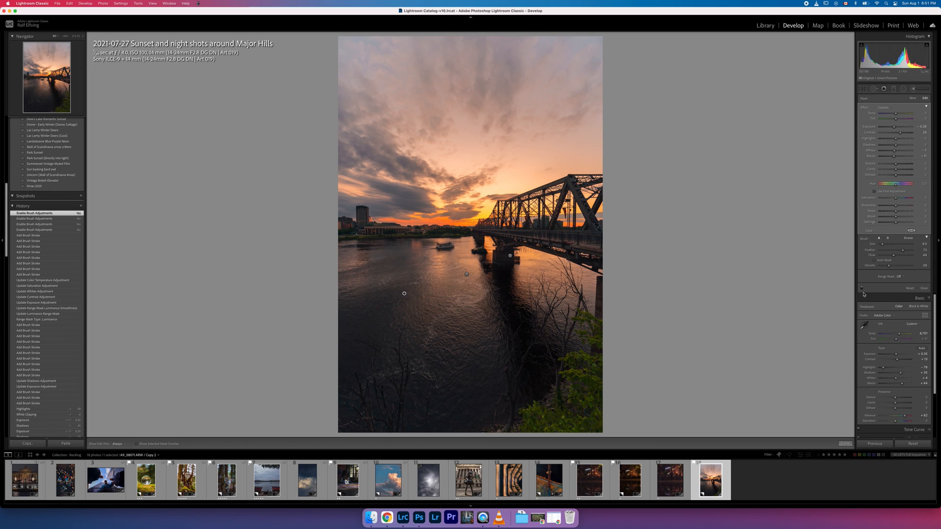
{"action": "left_click", "coordinate": [861, 290]}
{"action": "left_click", "coordinate": [861, 289]}
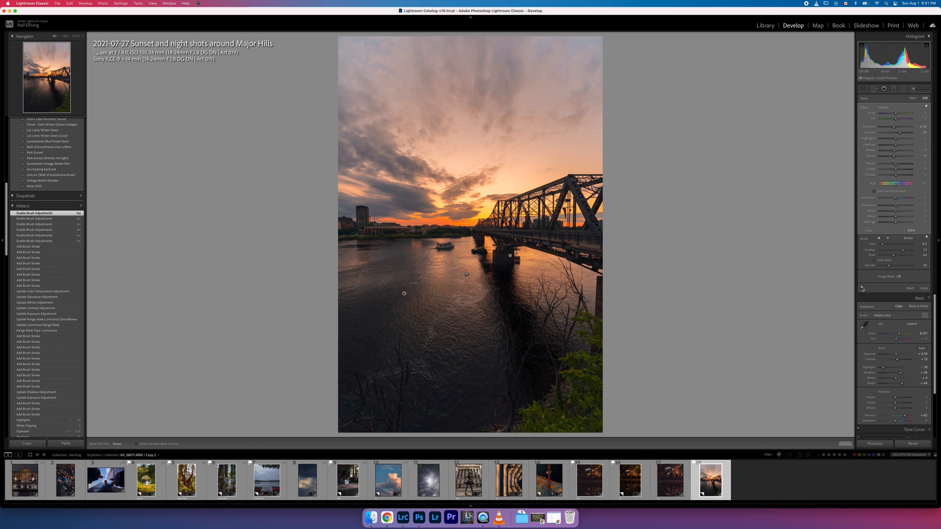
{"action": "left_click", "coordinate": [913, 91]}
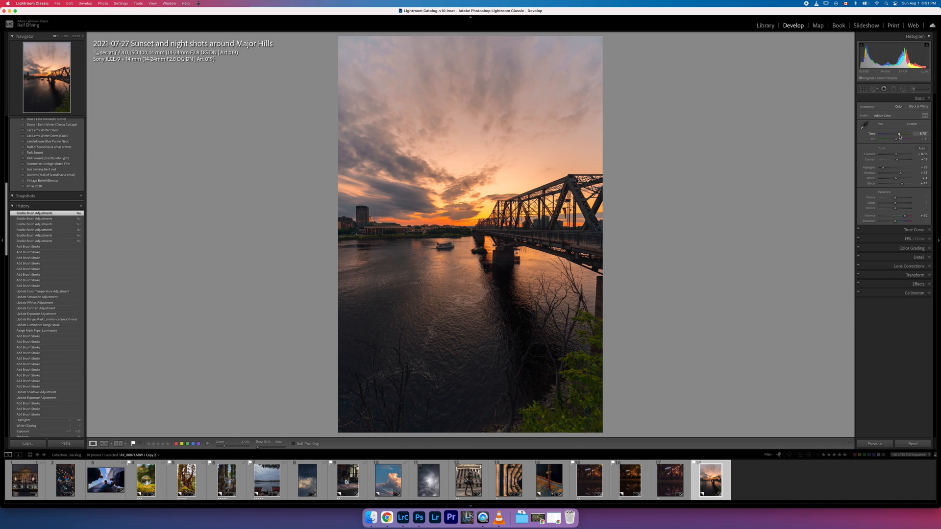
- Try different Temp and Tint values for the whole photo, and return to the history state before these changes
{"action": "left_click_drag", "start_coordinate": [899, 137], "coordinate": [899, 136]}
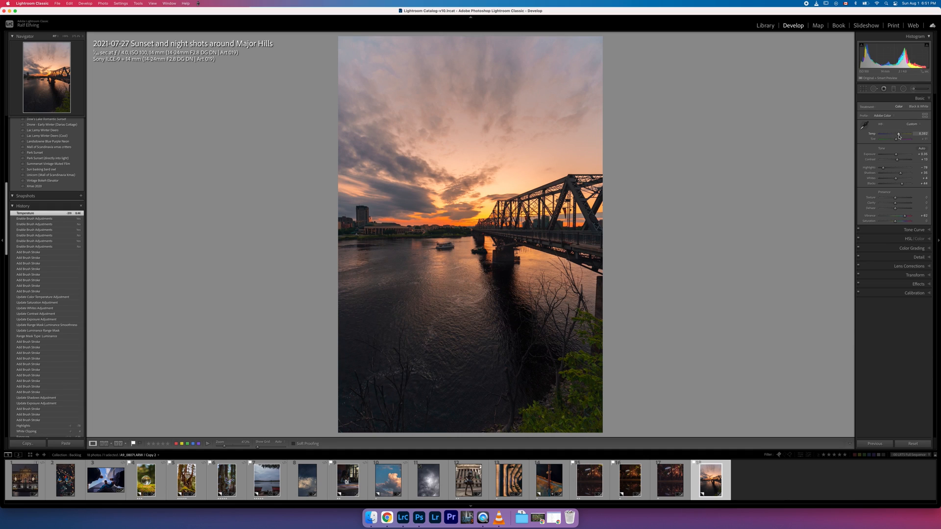
{"action": "key", "text": "super+z"}
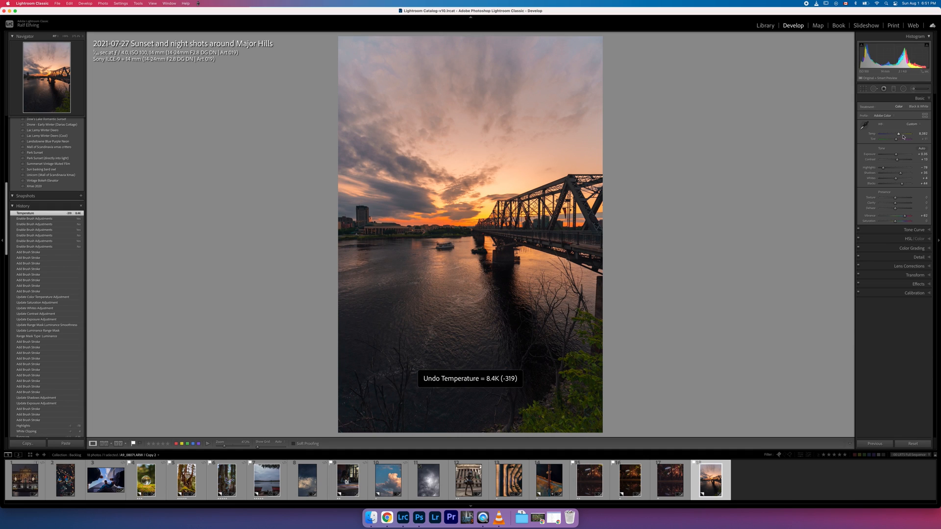
{"action": "key", "text": "super+z"}
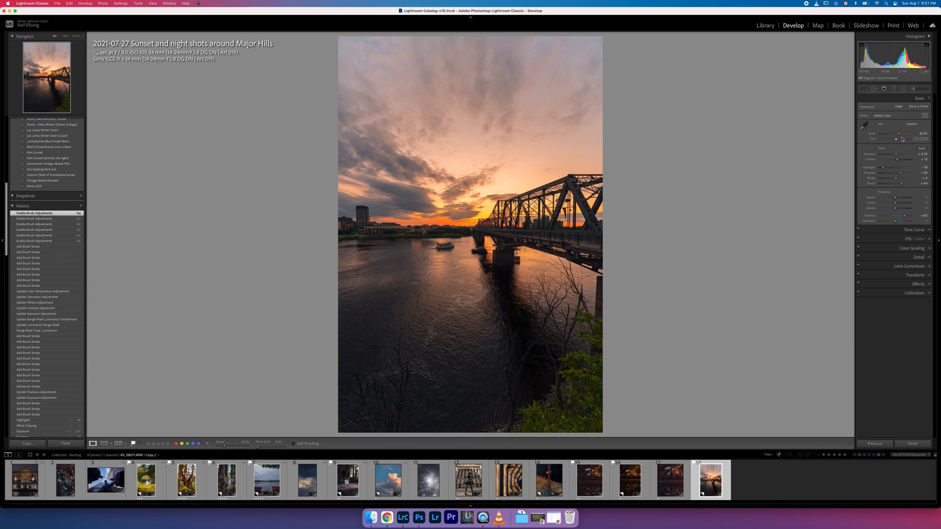
{"action": "left_click_drag", "start_coordinate": [899, 134], "coordinate": [902, 136]}
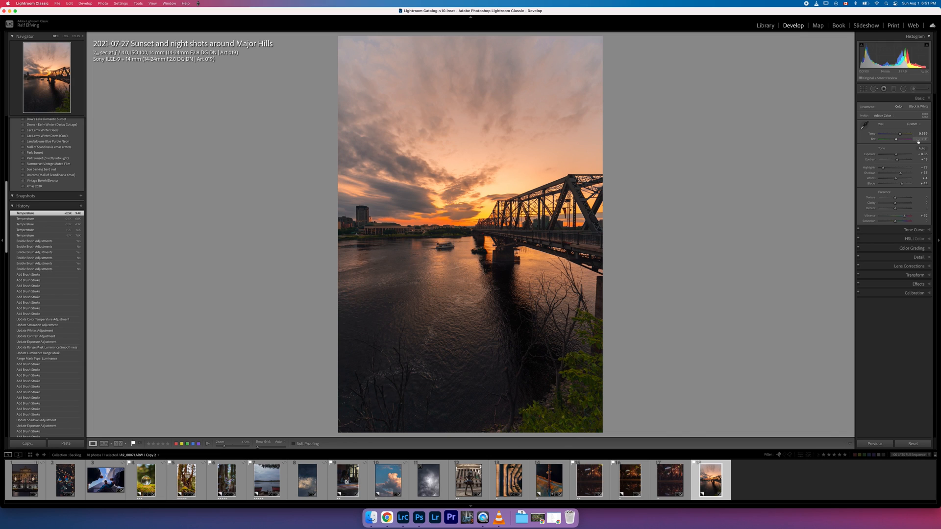
{"action": "key", "text": "super+z"}
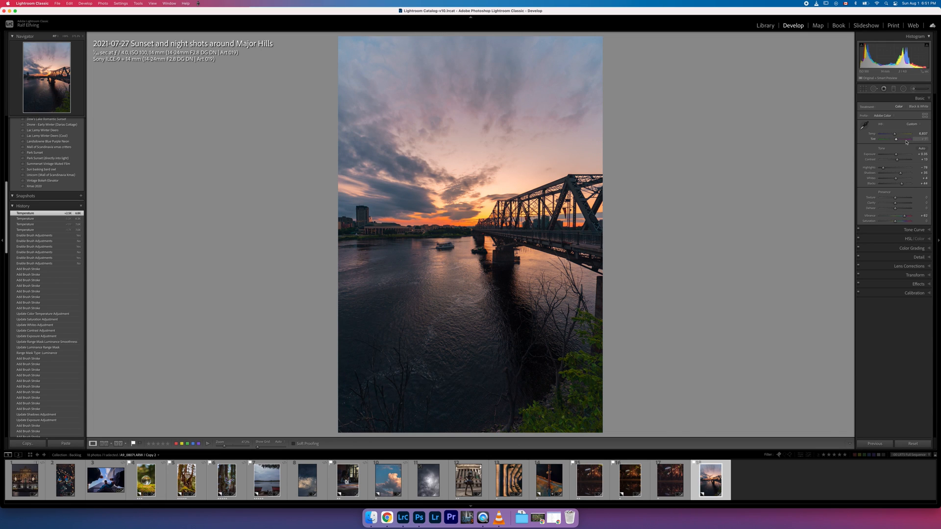
{"action": "key", "text": "super+z"}
{"action": "key", "text": "super+z"}
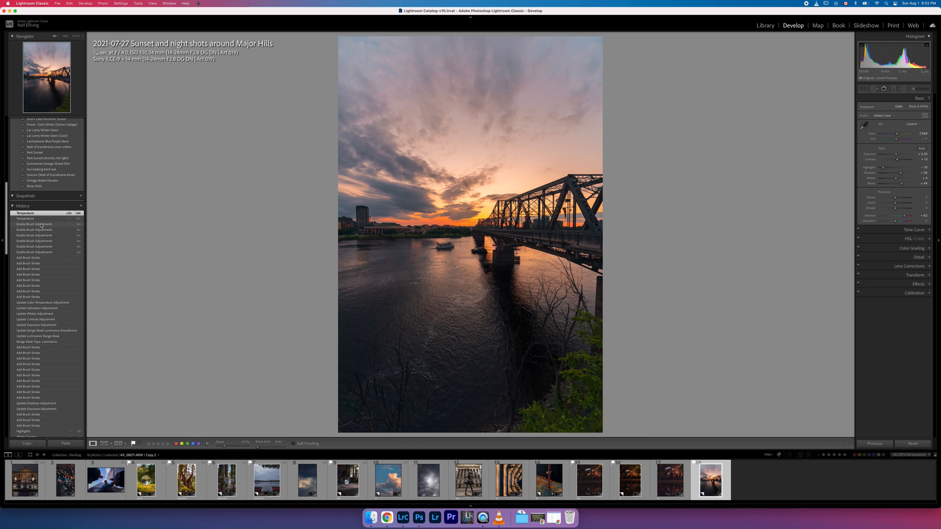
{"action": "left_click", "coordinate": [45, 225]}
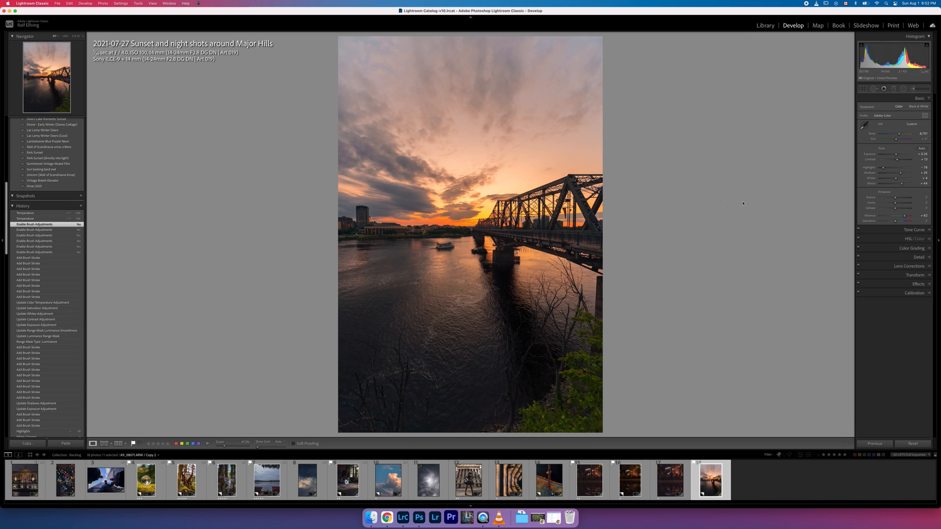
{"action": "left_click_drag", "start_coordinate": [896, 140], "coordinate": [885, 136]}
{"action": "scroll", "coordinate": [23, 298], "scroll_direction": "down", "scroll_amount": 1}
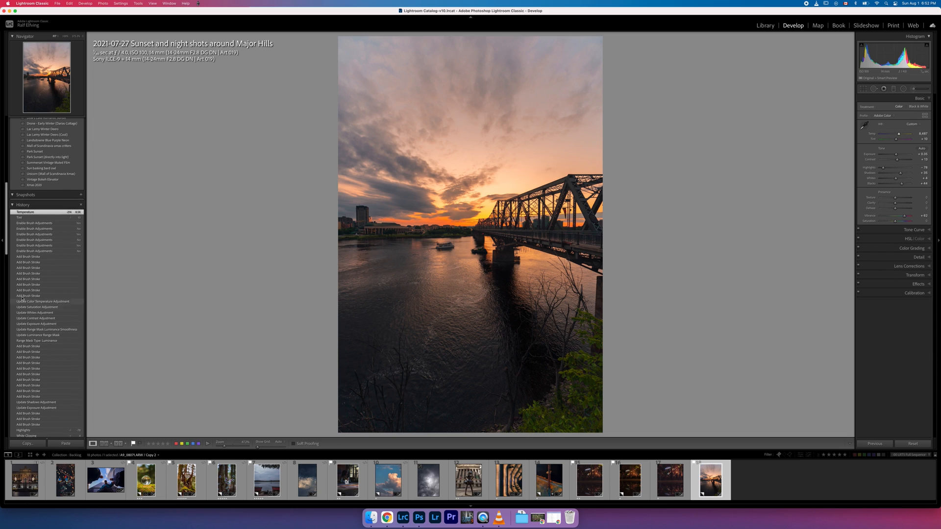
{"action": "left_click", "coordinate": [41, 223]}
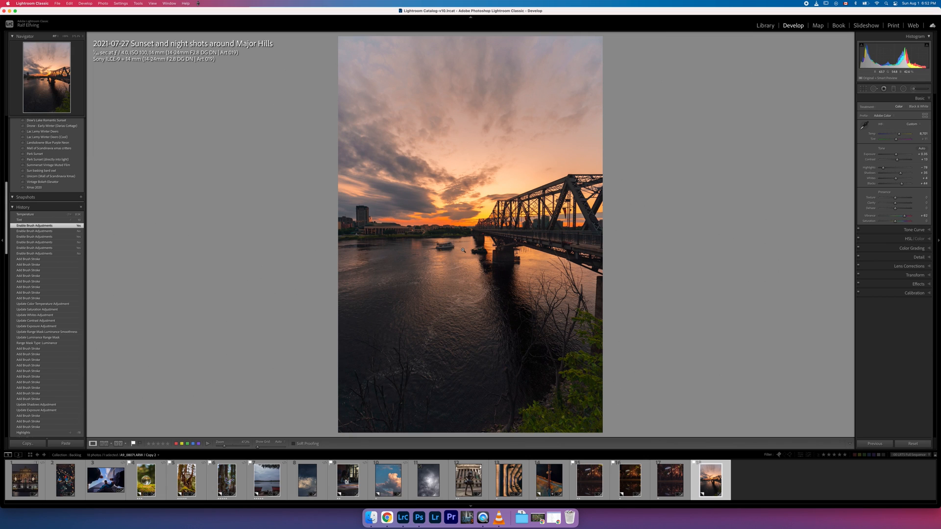
- Add a subtle warm orange tint to the highlights with Color Grading
{"action": "left_click", "coordinate": [887, 248]}
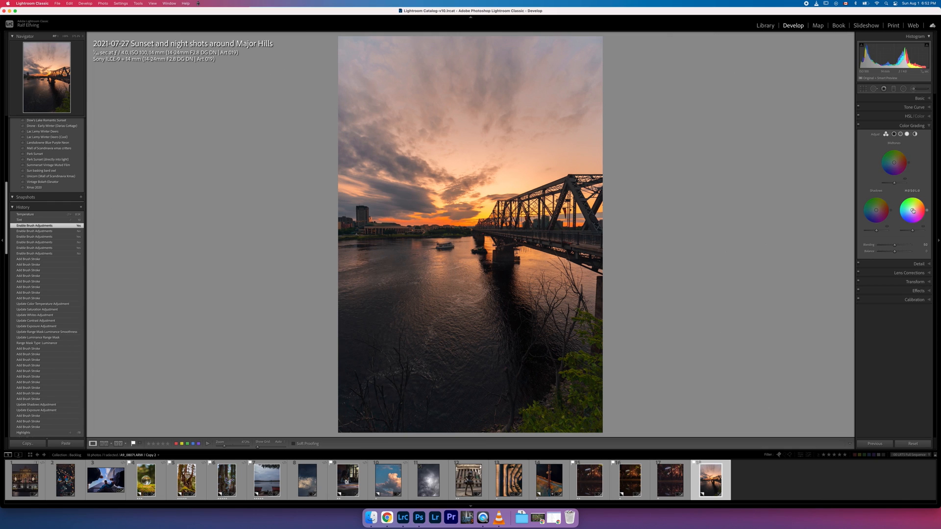
{"action": "left_click_drag", "start_coordinate": [912, 212], "coordinate": [914, 208]}
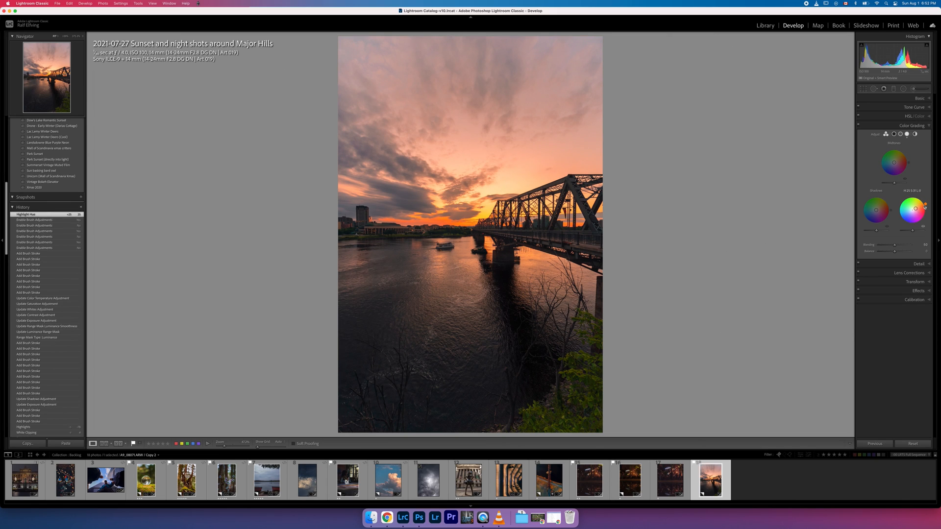
{"action": "left_click_drag", "start_coordinate": [916, 209], "coordinate": [914, 208]}
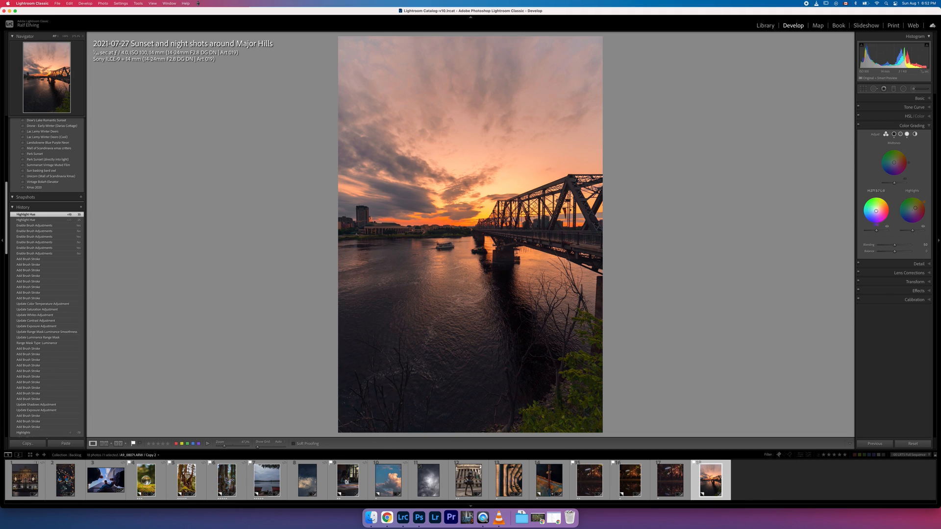
- Try teal, blue, and green tints in the Color Grading shadows, and reset the shadow tint to neutral
{"action": "left_click_drag", "start_coordinate": [876, 210], "coordinate": [876, 211]}
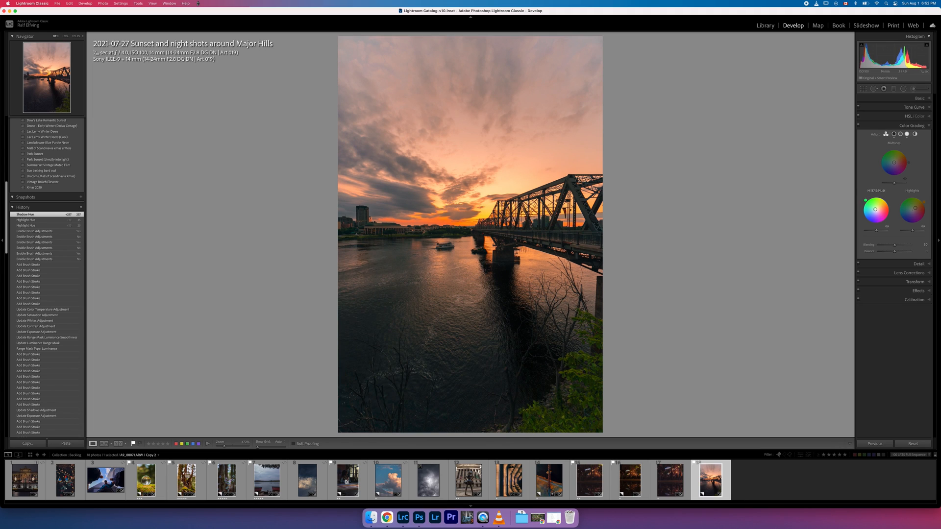
{"action": "left_click_drag", "start_coordinate": [862, 205], "coordinate": [871, 224]}
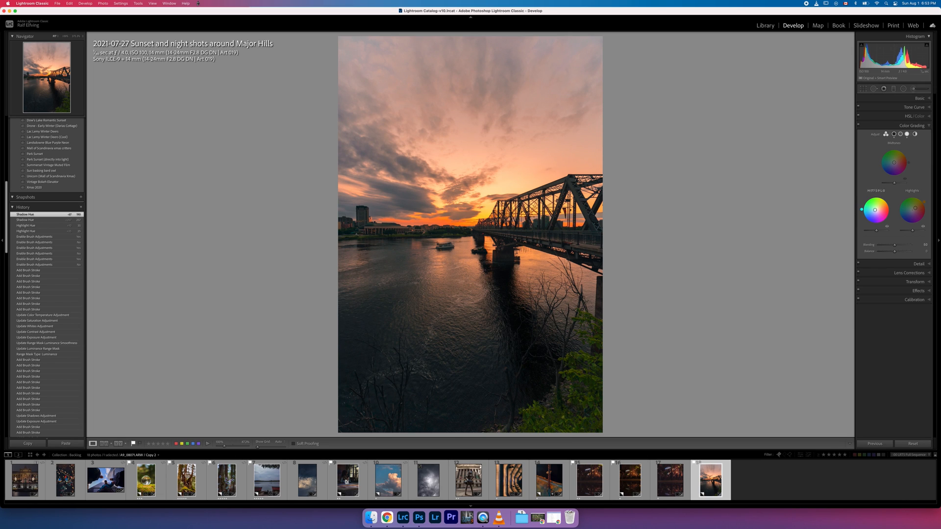
{"action": "left_click_drag", "start_coordinate": [875, 212], "coordinate": [872, 211]}
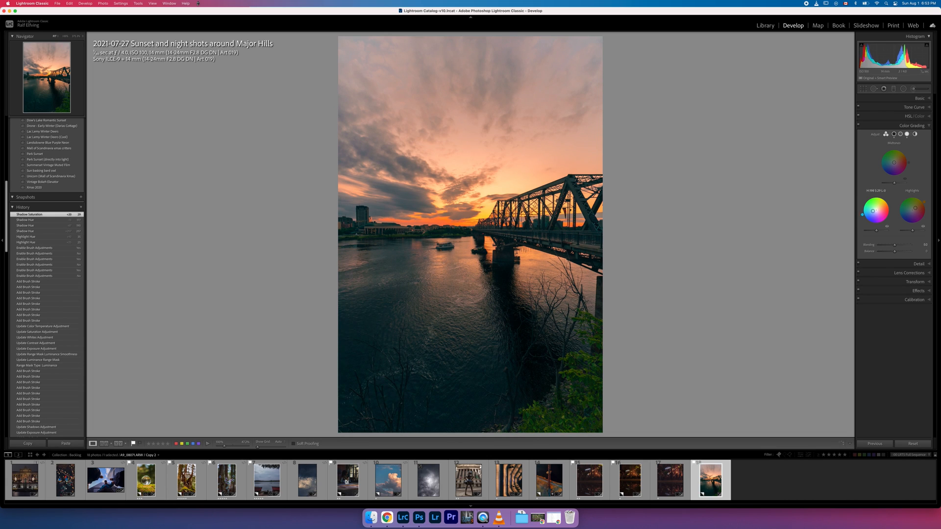
{"action": "left_click_drag", "start_coordinate": [873, 212], "coordinate": [878, 207]}
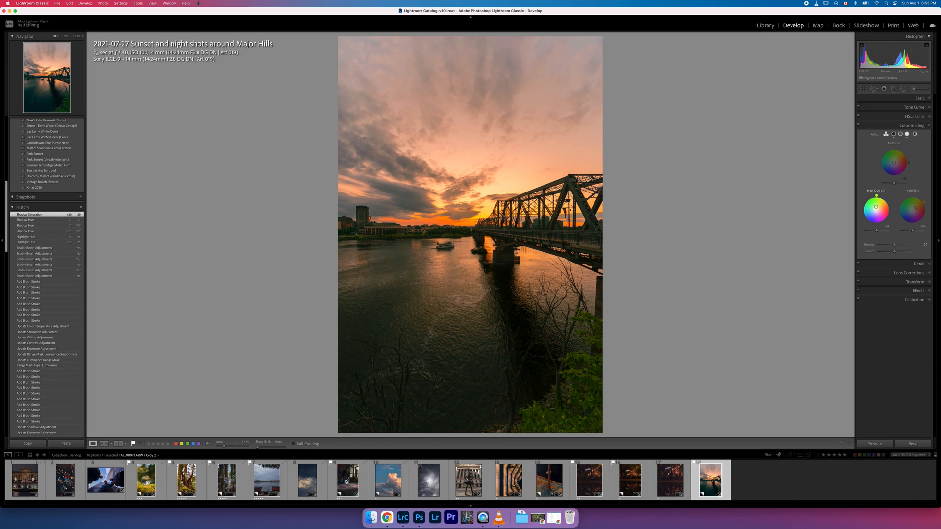
{"action": "left_click_drag", "start_coordinate": [875, 206], "coordinate": [883, 218]}
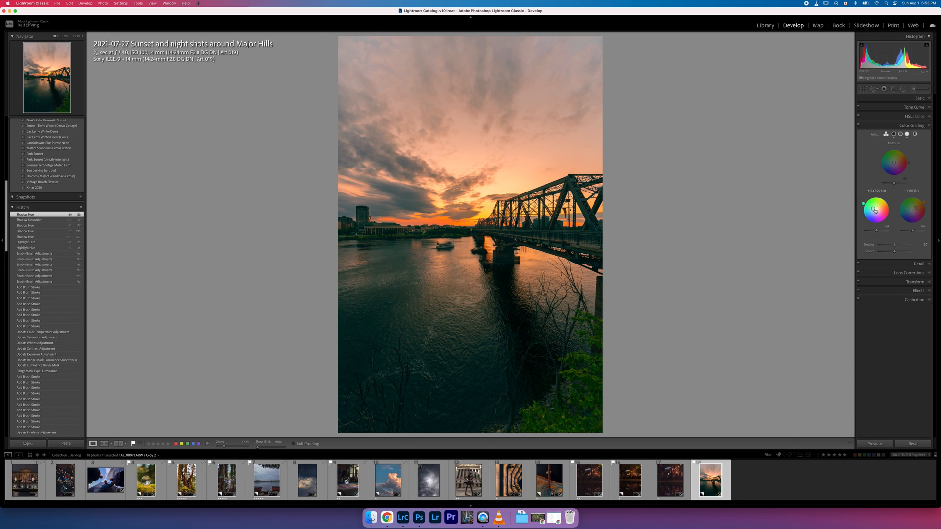
{"action": "double_click", "coordinate": [876, 211]}
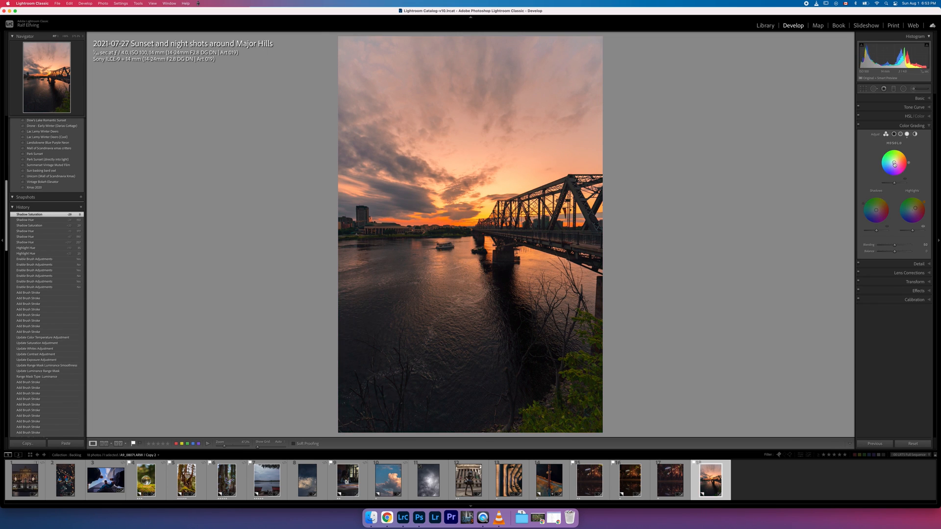
- Tint the Color Grading midtones blue with slightly lower Luminance, and raise Blending and Balance
{"action": "left_click_drag", "start_coordinate": [894, 164], "coordinate": [885, 168]}
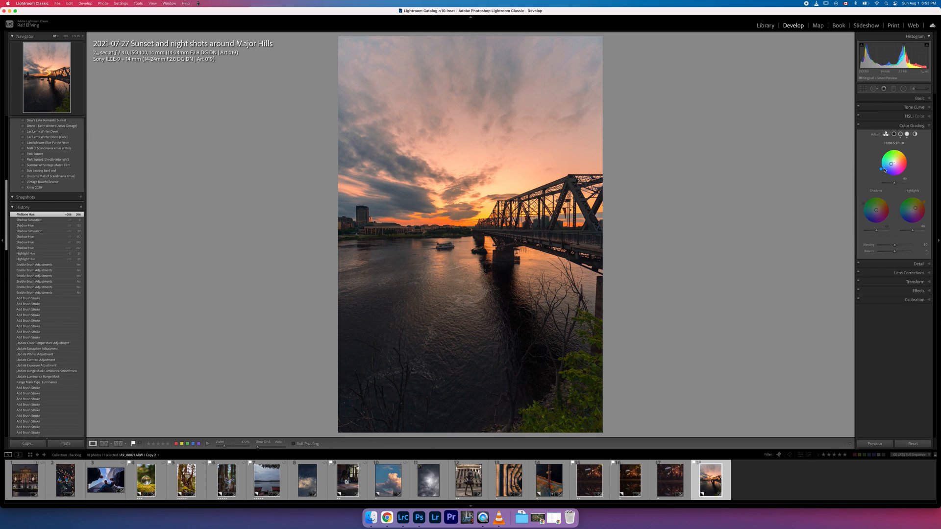
{"action": "key", "text": "alt"}
{"action": "left_click_drag", "start_coordinate": [881, 171], "coordinate": [893, 184]}
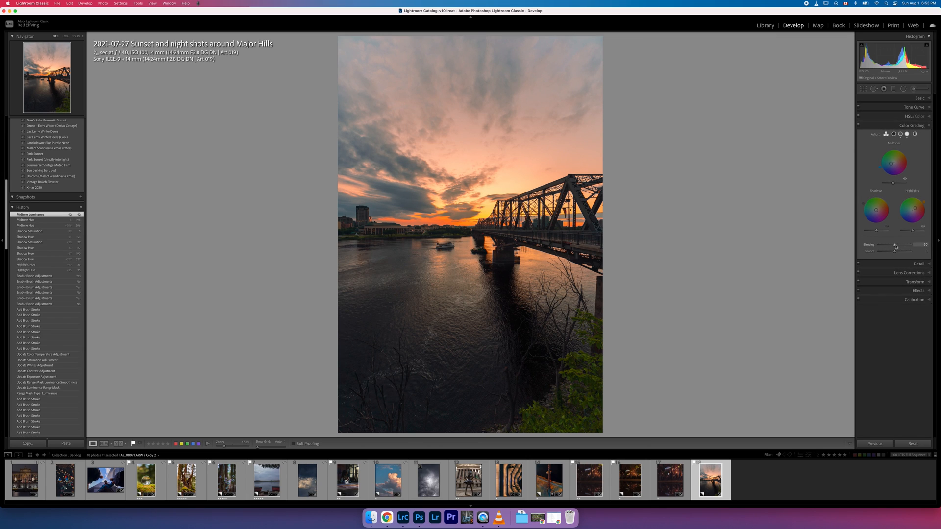
{"action": "mouse_move", "coordinate": [902, 247]}
{"action": "left_mouse_down"}
{"action": "mouse_move", "coordinate": [894, 247]}
{"action": "mouse_move", "coordinate": [910, 245]}
{"action": "mouse_move", "coordinate": [901, 252]}
{"action": "left_mouse_up"}
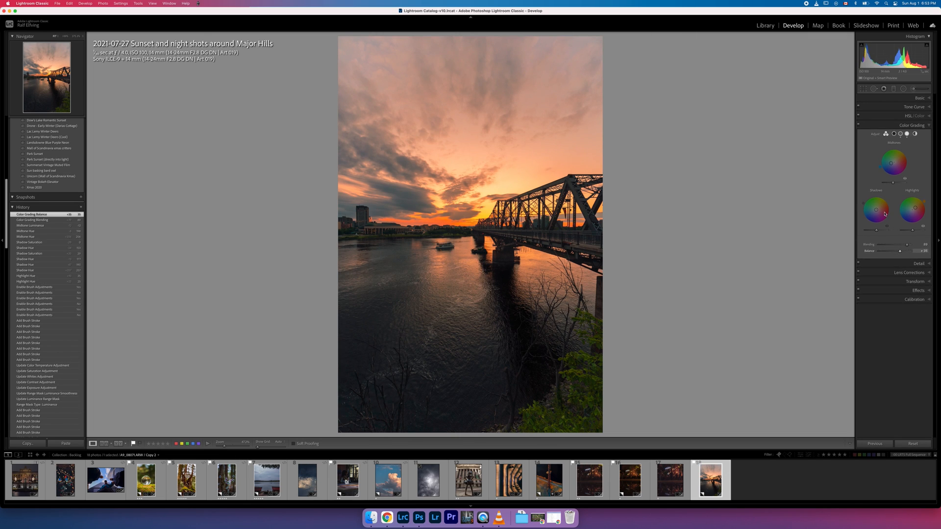
- Compare the photo with and without the Color Grading, leaving the grading enabled
{"action": "left_click", "coordinate": [858, 126]}
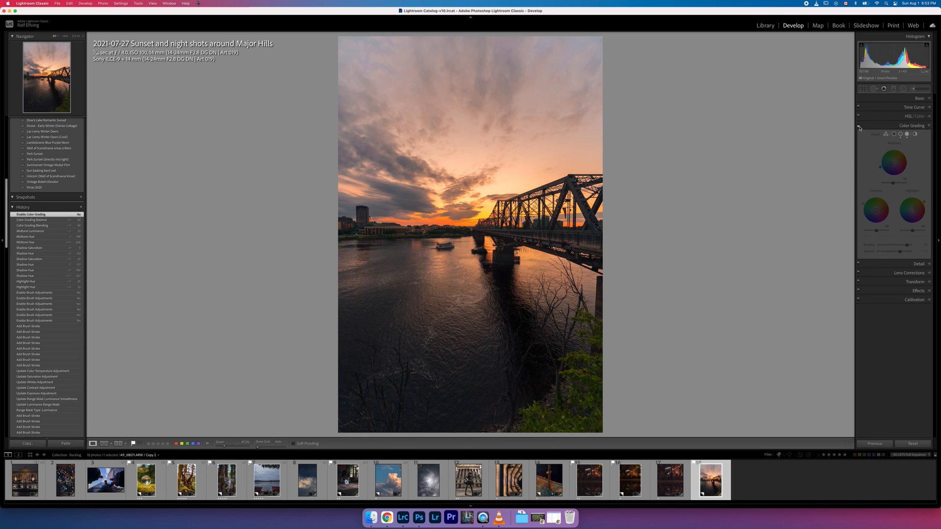
{"action": "left_click", "coordinate": [859, 126]}
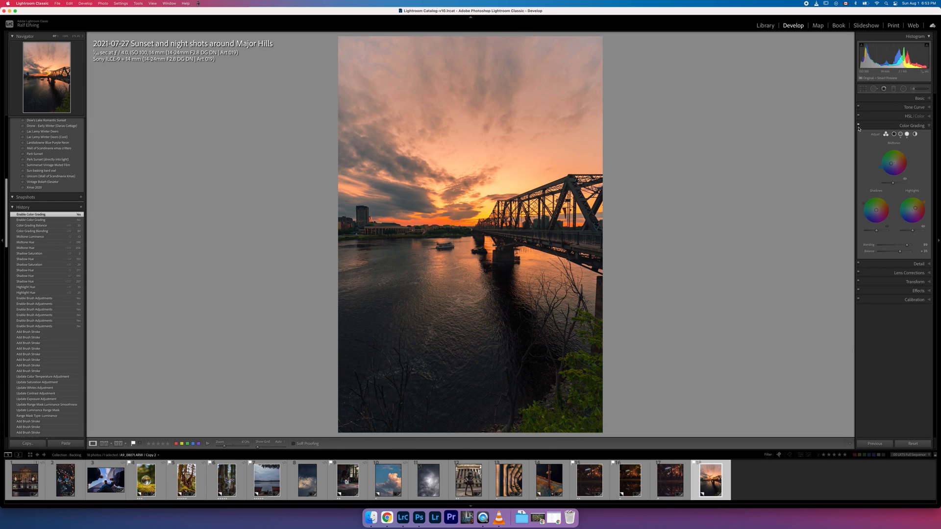
{"action": "left_click", "coordinate": [858, 128]}
{"action": "left_click", "coordinate": [858, 129]}
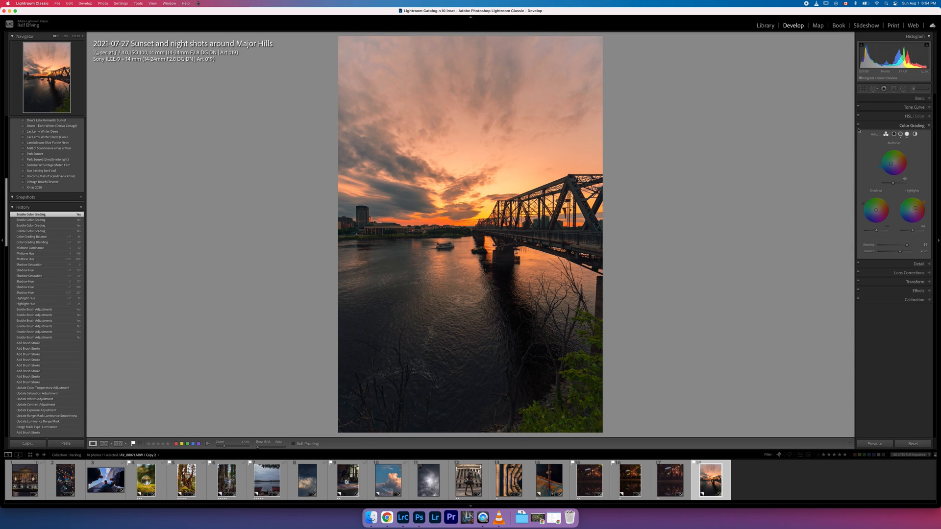
- Compare the photo with and without Color Grading again, and fine-tune the highlights' Luminance
{"action": "left_click", "coordinate": [858, 128]}
{"action": "left_click", "coordinate": [858, 128]}
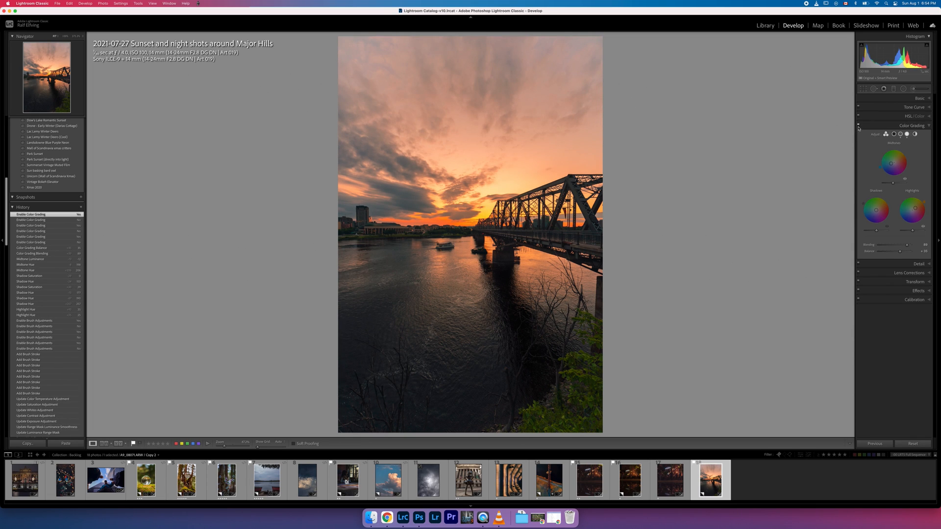
{"action": "left_click", "coordinate": [858, 127]}
{"action": "left_click", "coordinate": [858, 128]}
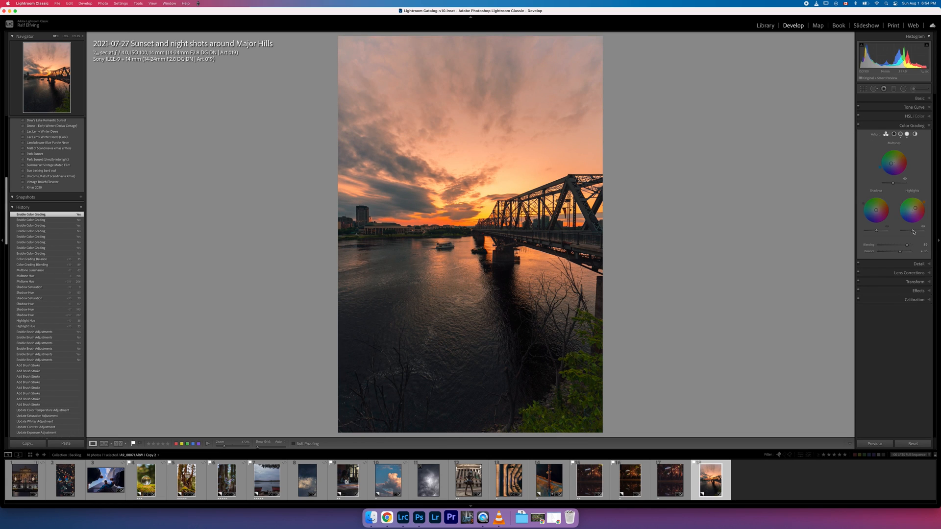
{"action": "left_click_drag", "start_coordinate": [913, 232], "coordinate": [914, 231]}
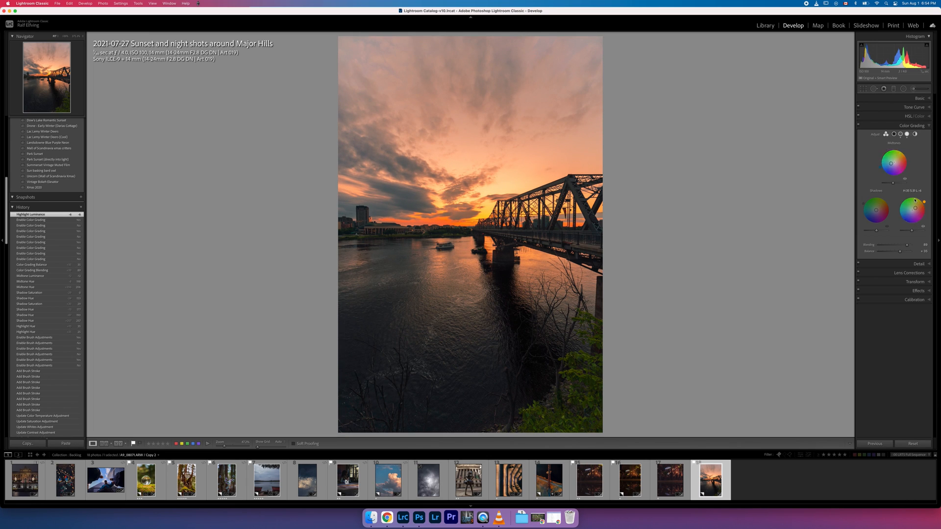
- Raise the global Shadows slightly and reset Contrast to 0, keeping the Exposure as it was
{"action": "left_click", "coordinate": [905, 98]}
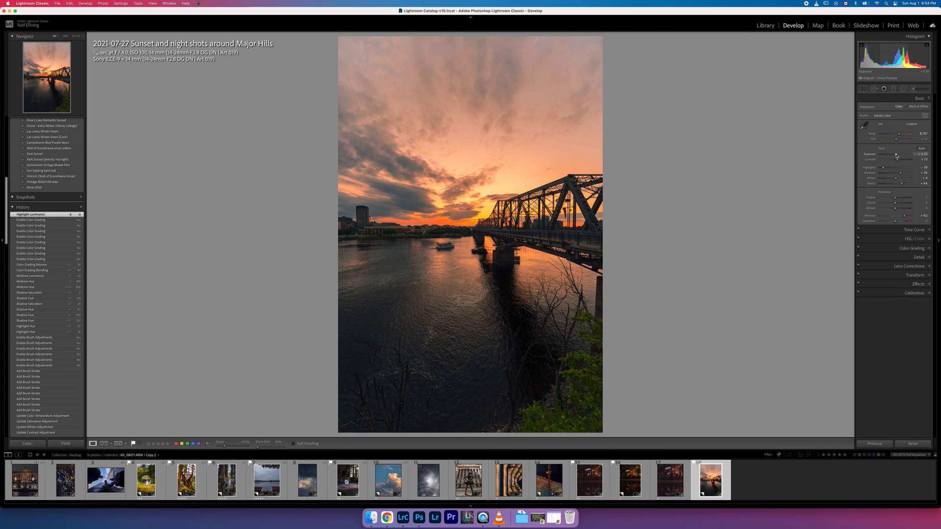
{"action": "left_click", "coordinate": [896, 156]}
{"action": "left_click_drag", "start_coordinate": [896, 156], "coordinate": [897, 155]}
{"action": "key", "text": "super+z"}
{"action": "left_click_drag", "start_coordinate": [901, 175], "coordinate": [903, 175]}
{"action": "double_click", "coordinate": [896, 160]}
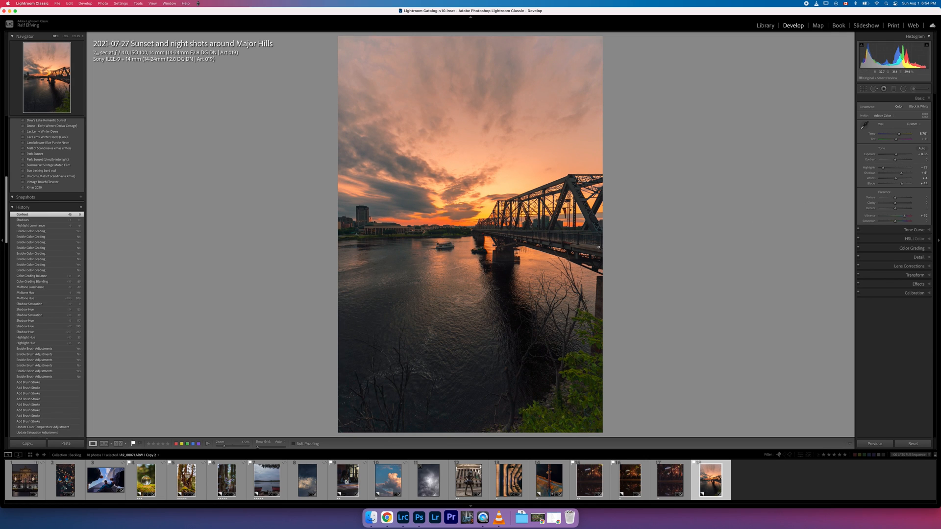
- Compare the edited photo with the unedited original, ending on the edited version
{"action": "key", "text": "backslash"}
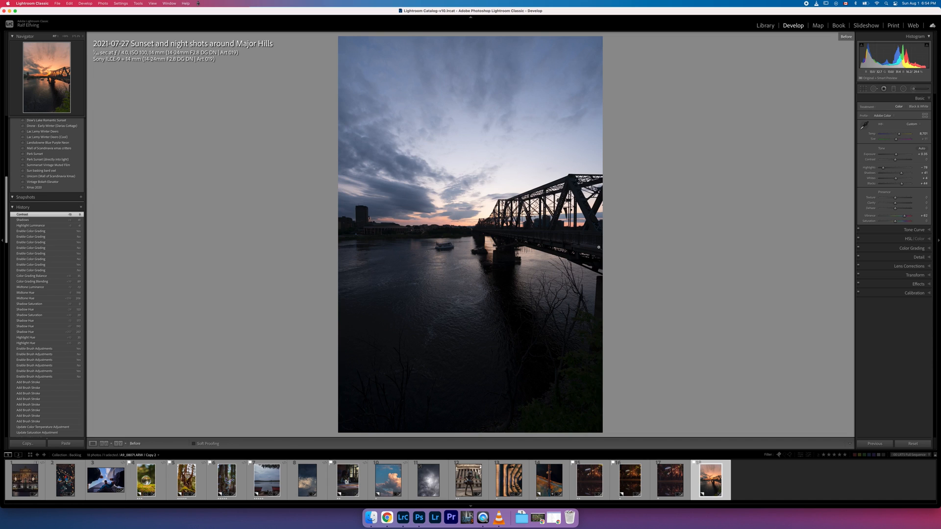
{"action": "key", "text": "backslash"}
{"action": "key", "text": "backslash"}
{"action": "key", "text": "backslash"}
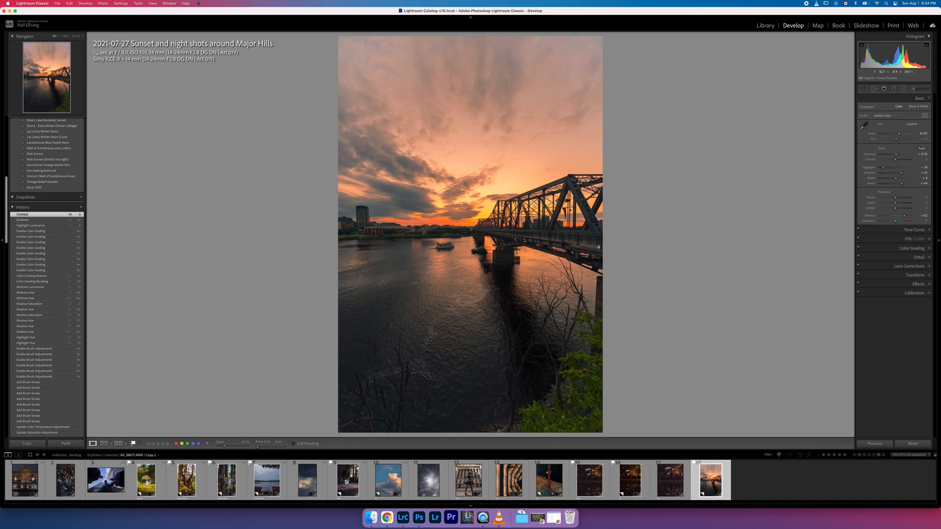
{"action": "key", "text": "backslash"}
{"action": "key", "text": "backslash"}
- Send the edited bridge photo to Adobe Photoshop 2021 for further editing
{"action": "right_click", "coordinate": [446, 212]}
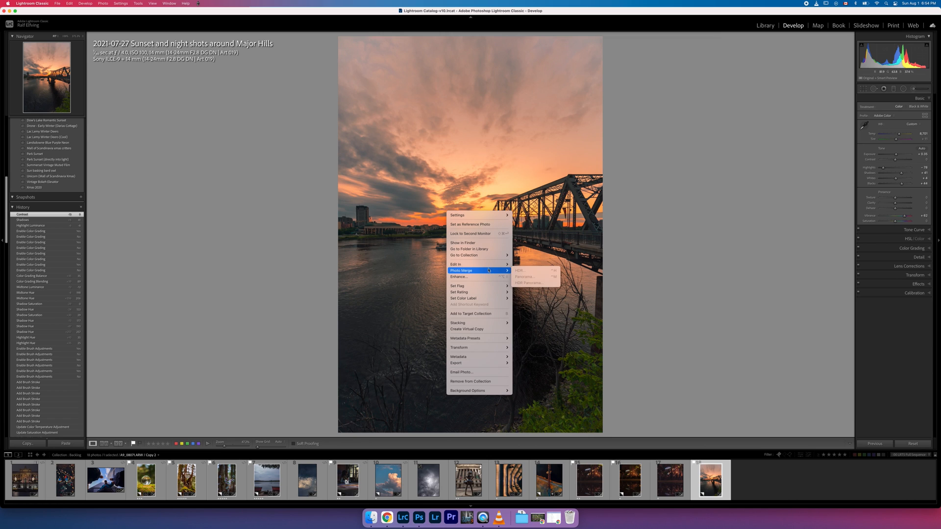
{"action": "mouse_move", "coordinate": [489, 266]}
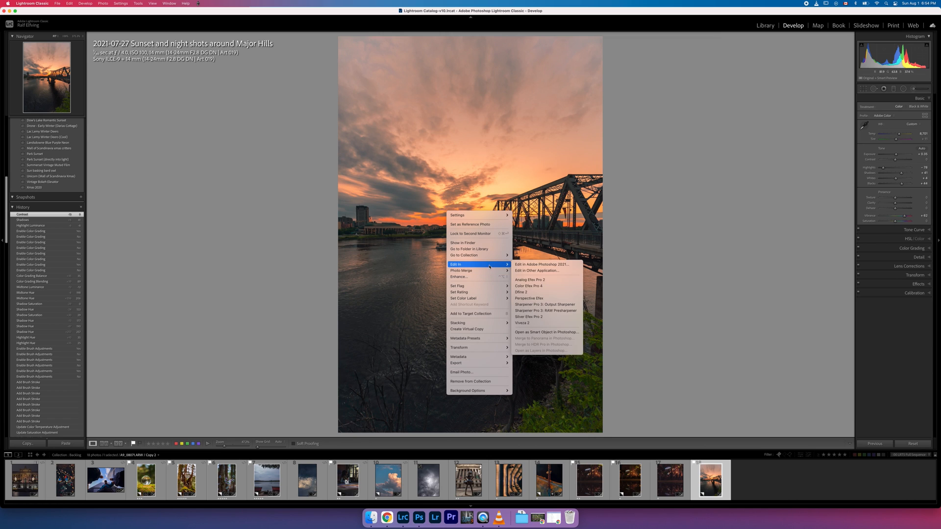
{"action": "left_click", "coordinate": [557, 266]}
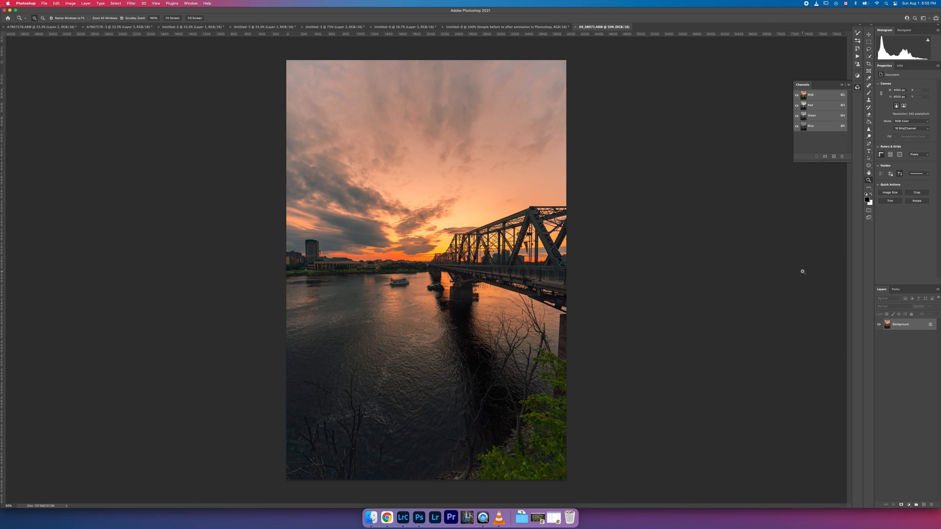
- Duplicate the Background layer as Background copy
{"action": "right_click", "coordinate": [893, 326]}
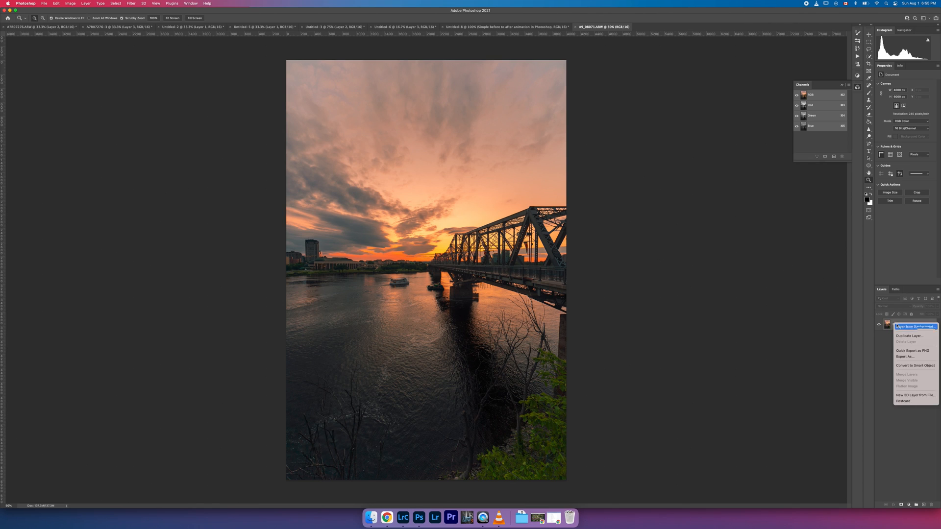
{"action": "left_click", "coordinate": [907, 337]}
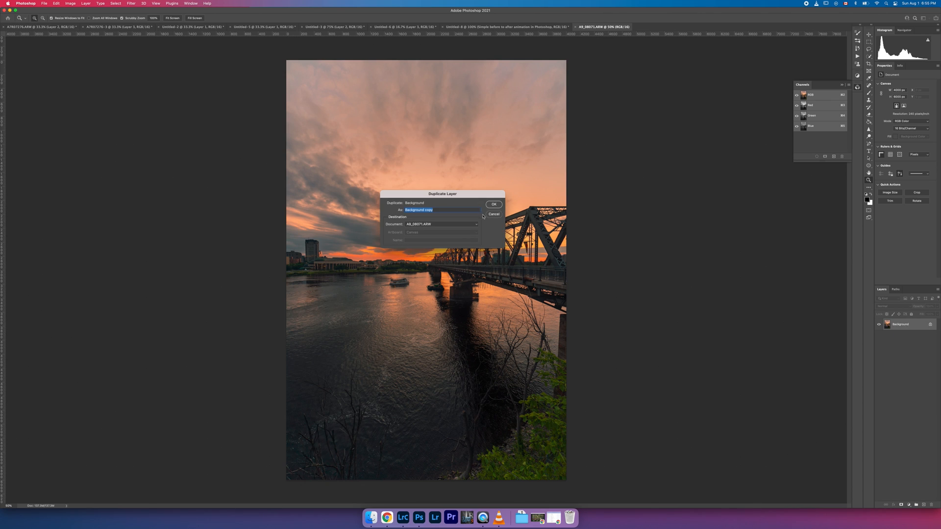
{"action": "left_click", "coordinate": [492, 206]}
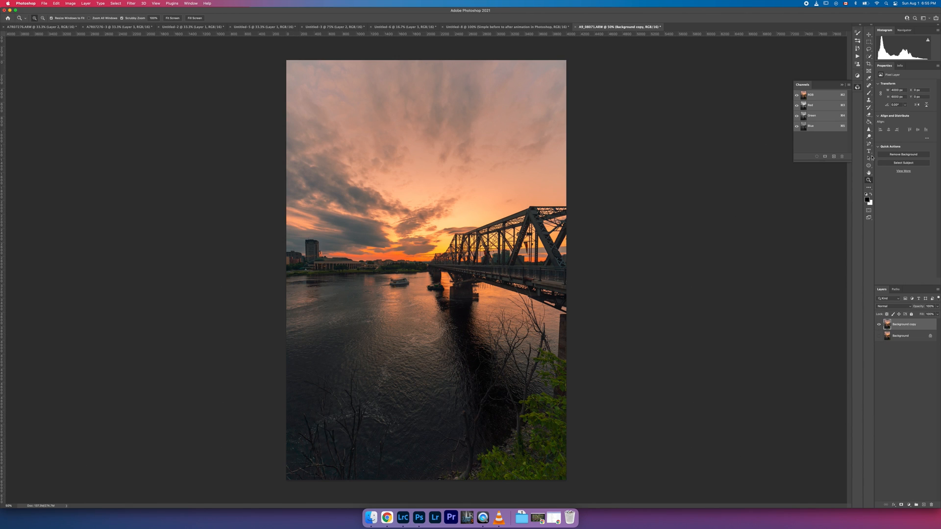
- Run the luminosity mask action from the custom actions on the duplicate layer and look through the resulting alpha channels
{"action": "left_click", "coordinate": [857, 57]}
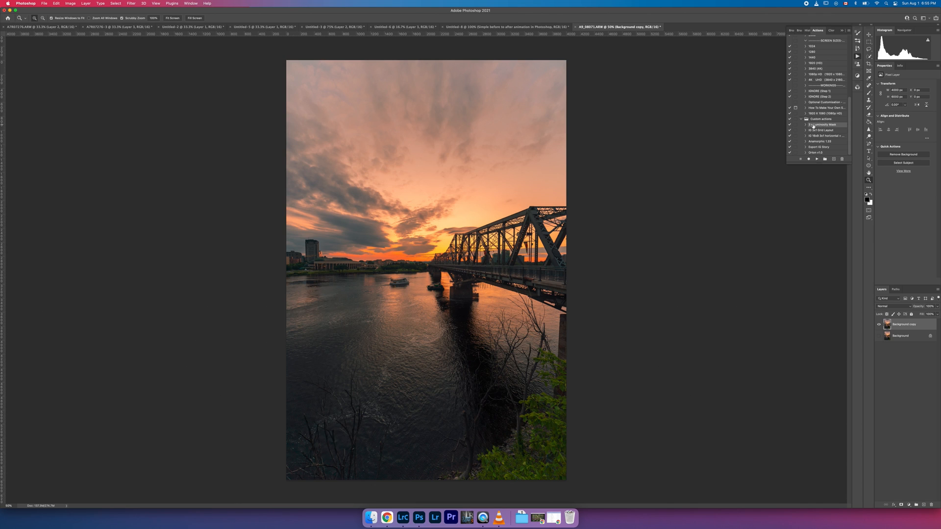
{"action": "left_click", "coordinate": [816, 159]}
{"action": "left_click", "coordinate": [856, 87]}
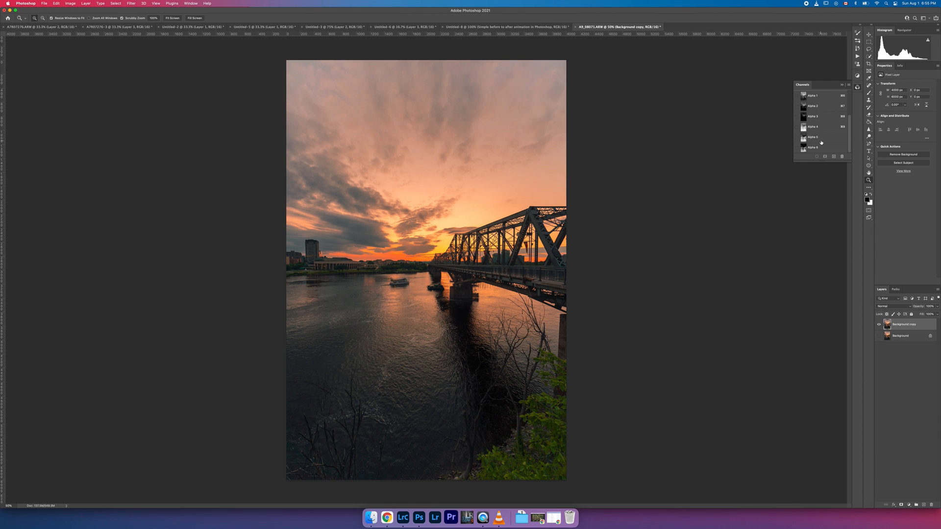
{"action": "scroll", "coordinate": [821, 142], "scroll_direction": "up", "scroll_amount": 3}
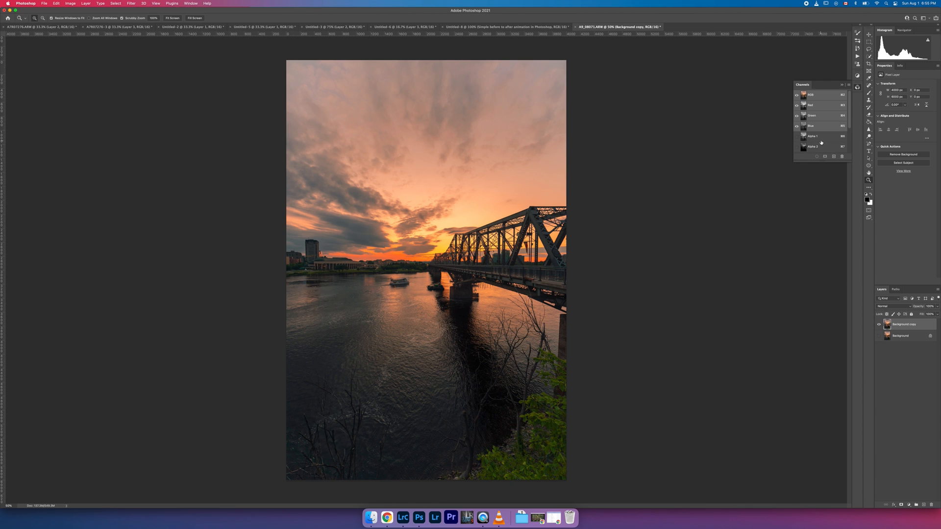
{"action": "scroll", "coordinate": [821, 142], "scroll_direction": "down", "scroll_amount": 3}
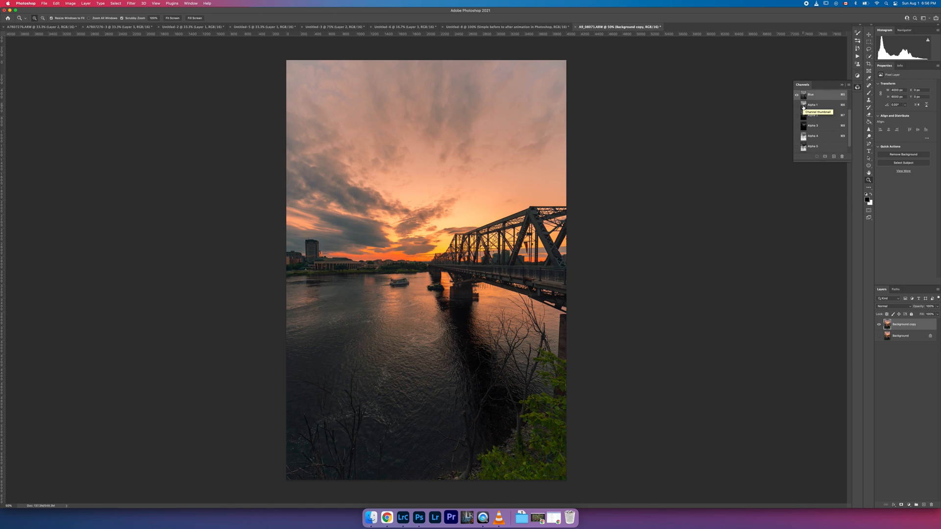
{"action": "scroll", "coordinate": [805, 103], "scroll_direction": "up", "scroll_amount": 3}
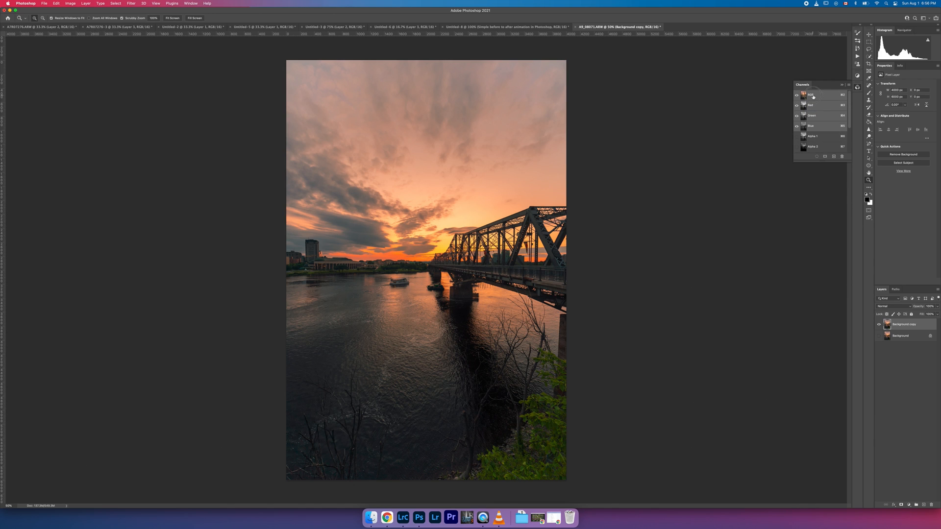
- Build a midtone mask by subtracting Alpha 1 and Alpha 4 from a full-canvas selection, and save it as a new channel
{"action": "left_click", "coordinate": [812, 97], "text": "super"}
{"action": "scroll", "coordinate": [826, 125], "scroll_direction": "down", "scroll_amount": 3}
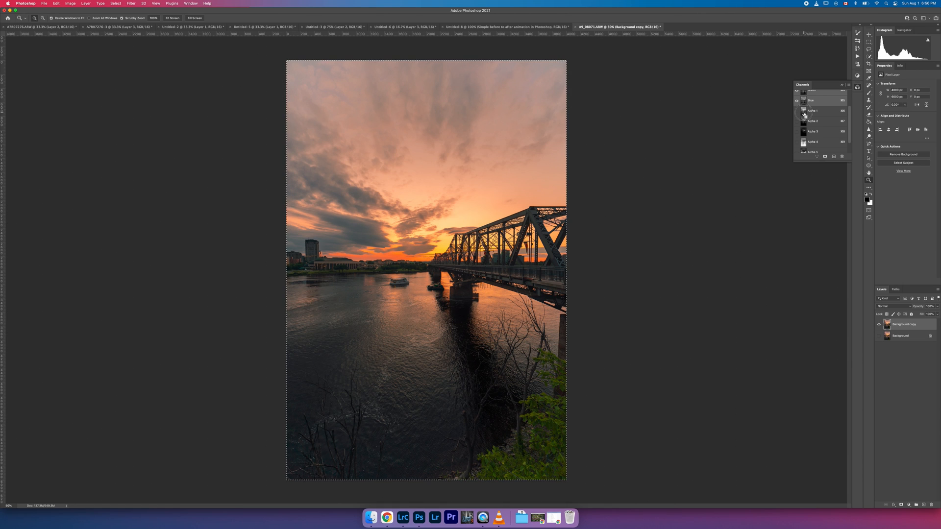
{"action": "left_click", "coordinate": [804, 114], "text": "alt+super"}
{"action": "scroll", "coordinate": [813, 129], "scroll_direction": "down", "scroll_amount": 2}
{"action": "left_click", "coordinate": [804, 129], "text": "alt+super"}
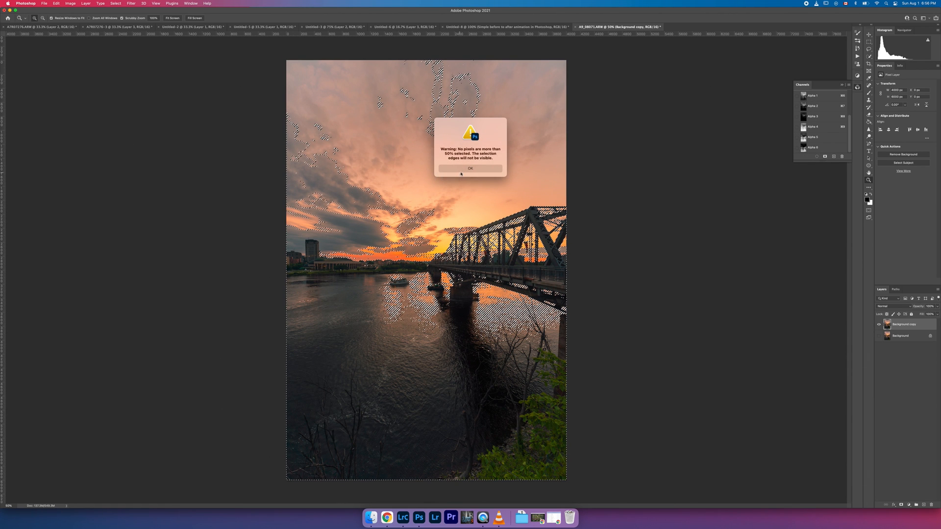
{"action": "left_click", "coordinate": [463, 171]}
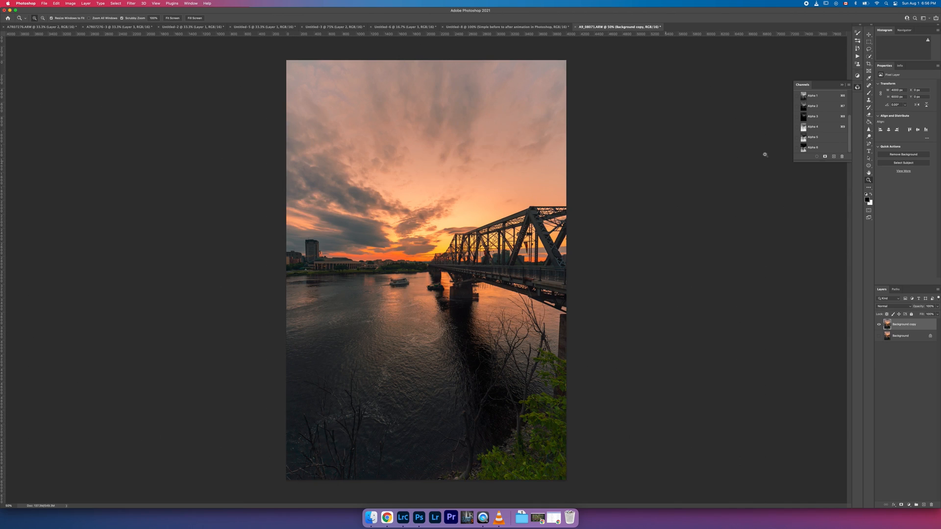
{"action": "left_click", "coordinate": [824, 157]}
{"action": "scroll", "coordinate": [815, 147], "scroll_direction": "up", "scroll_amount": 5}
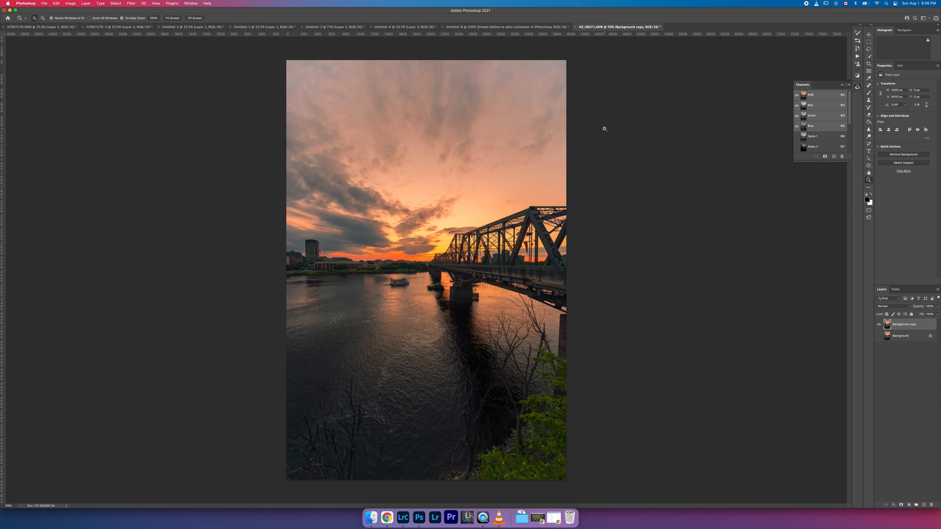
- Build a second midtone mask by subtracting Alpha 2 and Alpha 5 from a full-canvas selection, save it as a channel, and deselect
{"action": "key", "text": "super+1"}
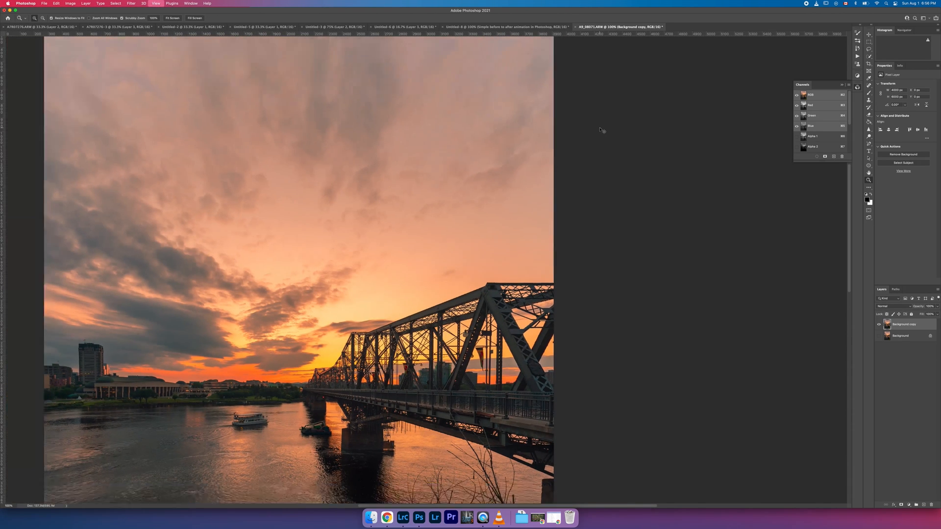
{"action": "key", "text": "super+minus"}
{"action": "key", "text": "super+minus"}
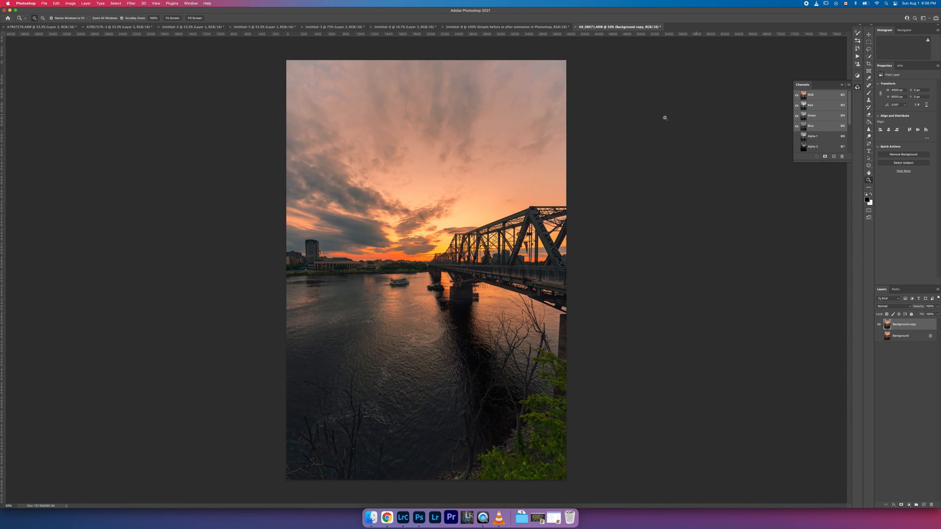
{"action": "key", "text": "super+a"}
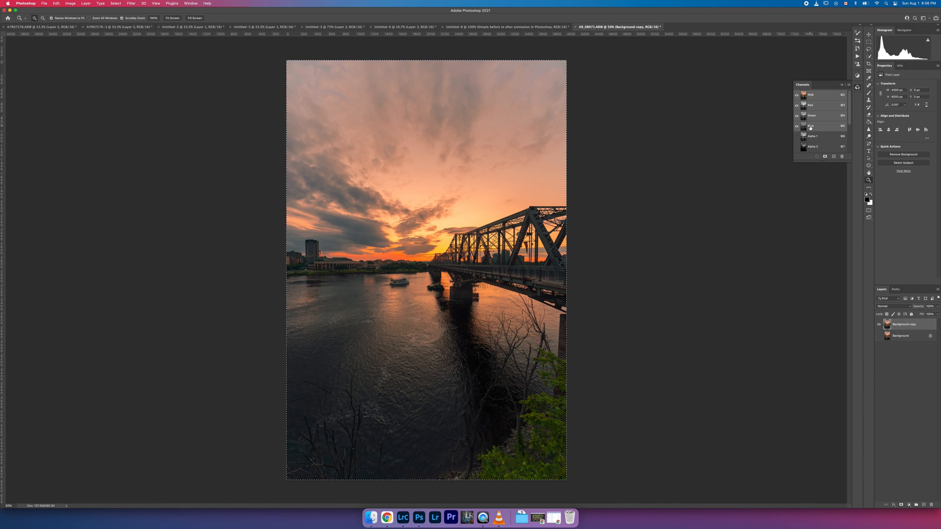
{"action": "scroll", "coordinate": [811, 127], "scroll_direction": "down", "scroll_amount": 2}
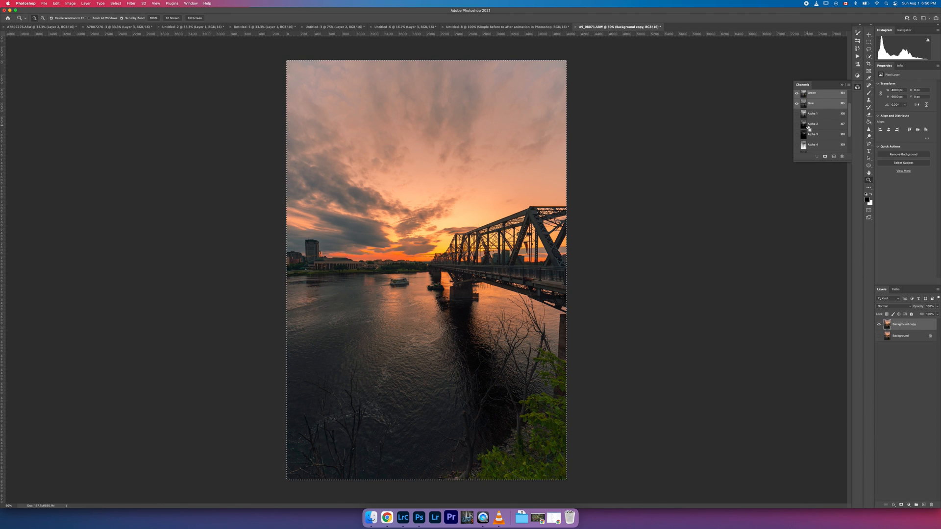
{"action": "left_click", "coordinate": [804, 125], "text": "super"}
{"action": "scroll", "coordinate": [814, 126], "scroll_direction": "down", "scroll_amount": 3}
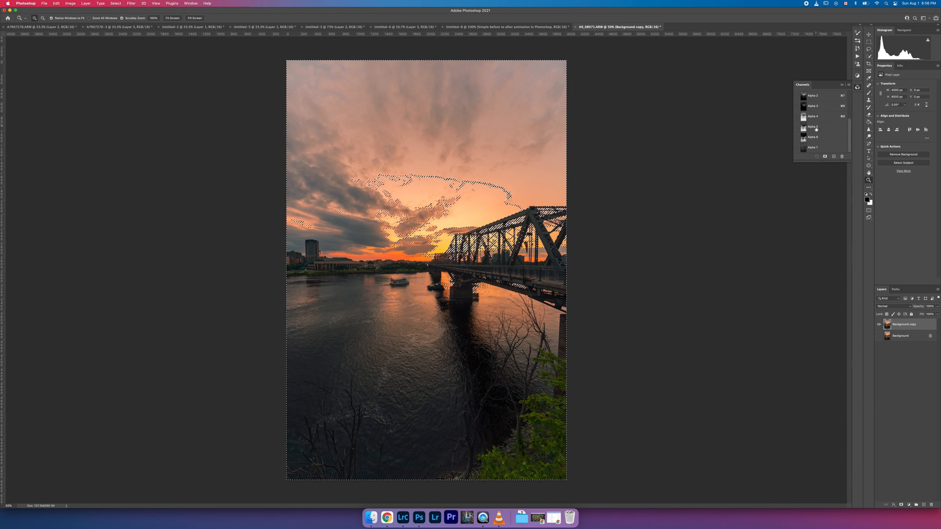
{"action": "left_click", "coordinate": [803, 128], "text": "super"}
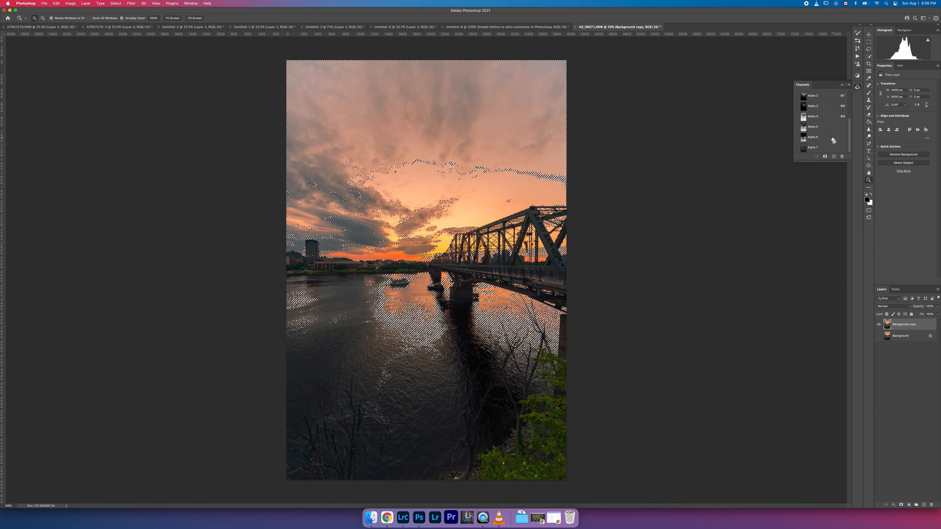
{"action": "scroll", "coordinate": [822, 132], "scroll_direction": "up", "scroll_amount": 4}
{"action": "scroll", "coordinate": [821, 132], "scroll_direction": "down", "scroll_amount": 5}
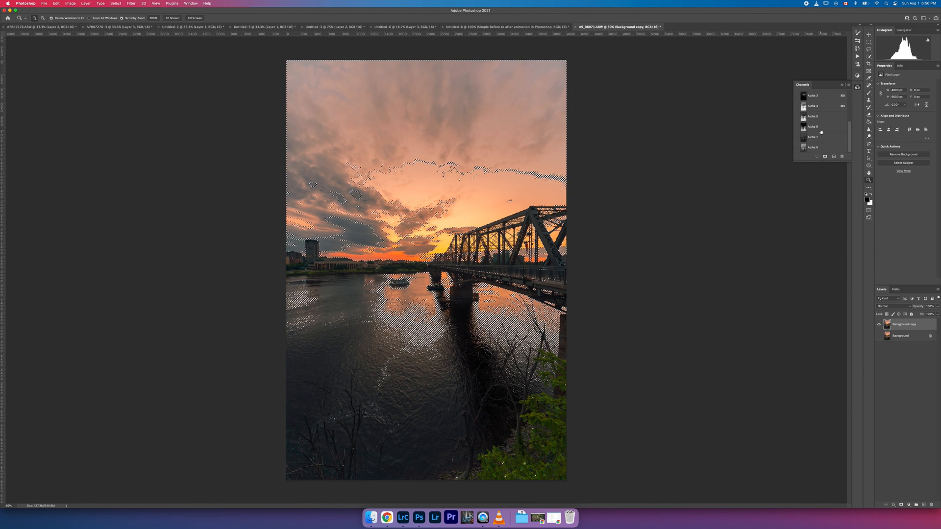
{"action": "key", "text": "super+d"}
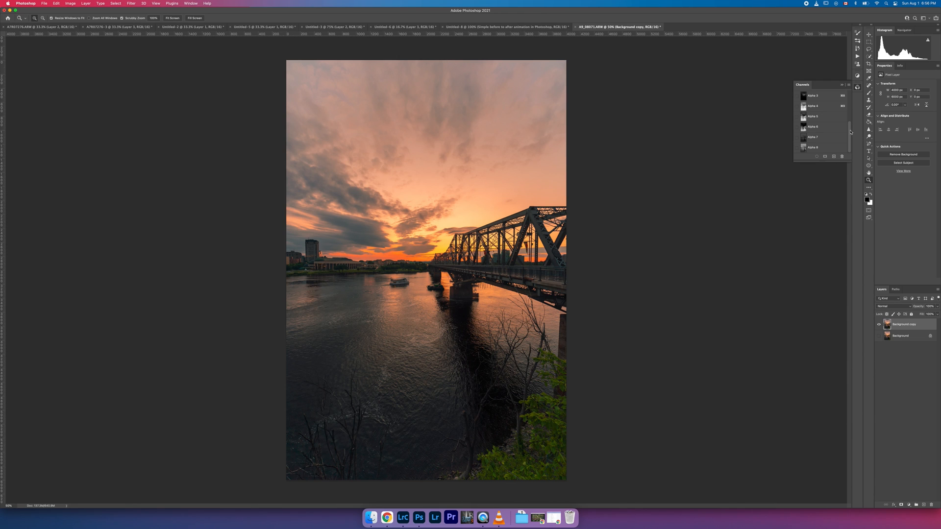
- Examine the Alpha 7 and Alpha 8 midtone masks one after the other
{"action": "left_click_drag", "start_coordinate": [849, 133], "coordinate": [854, 106]}
{"action": "scroll", "coordinate": [828, 125], "scroll_direction": "up", "scroll_amount": 1}
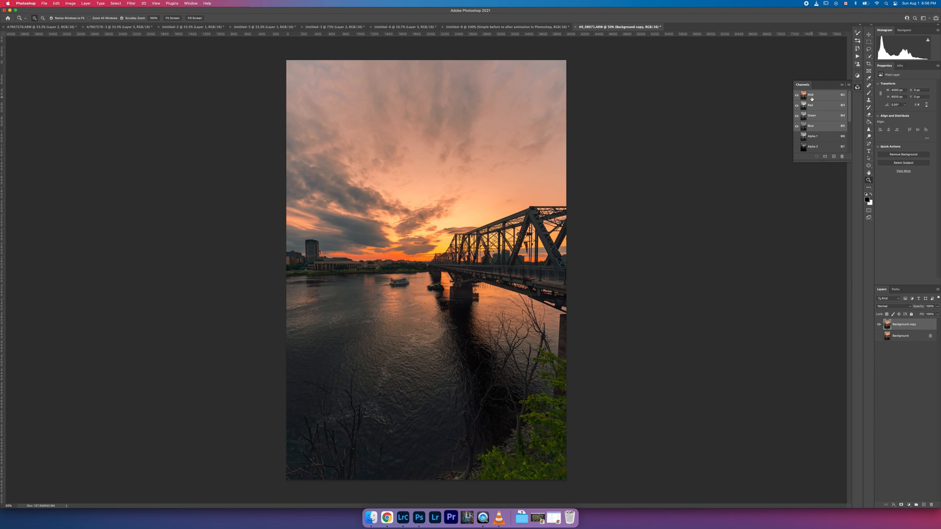
{"action": "scroll", "coordinate": [812, 101], "scroll_direction": "down", "scroll_amount": 3}
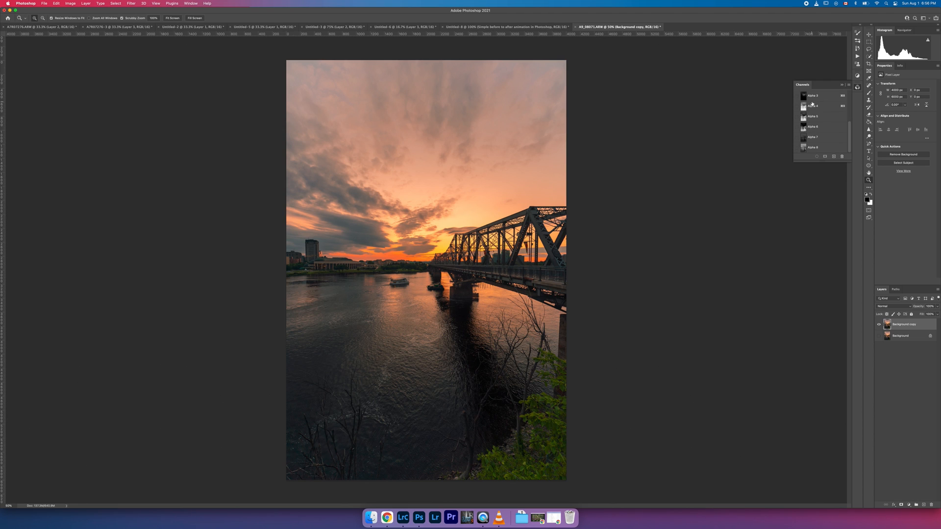
{"action": "left_click", "coordinate": [821, 139]}
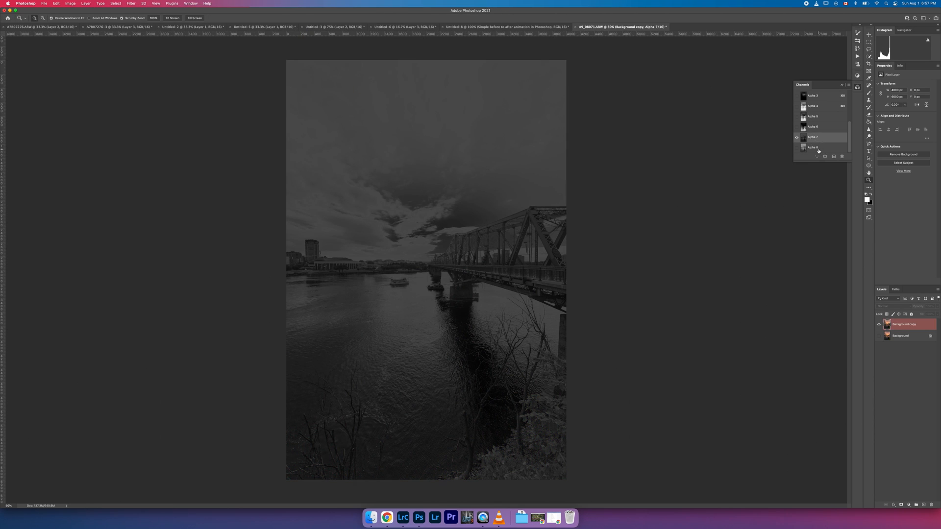
{"action": "left_click", "coordinate": [818, 149]}
- Load the Alpha 7 midtone mask as a selection and turn the RGB composite's visibility back on
{"action": "left_click", "coordinate": [817, 139]}
{"action": "left_click", "coordinate": [803, 139], "text": "super"}
{"action": "left_click", "coordinate": [475, 169]}
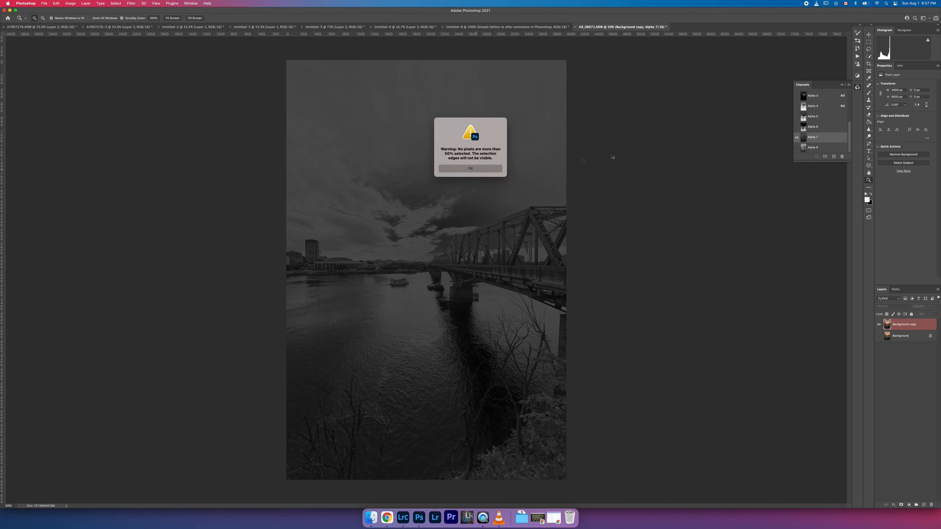
{"action": "scroll", "coordinate": [797, 98], "scroll_direction": "up", "scroll_amount": 3}
{"action": "left_click", "coordinate": [798, 96]}
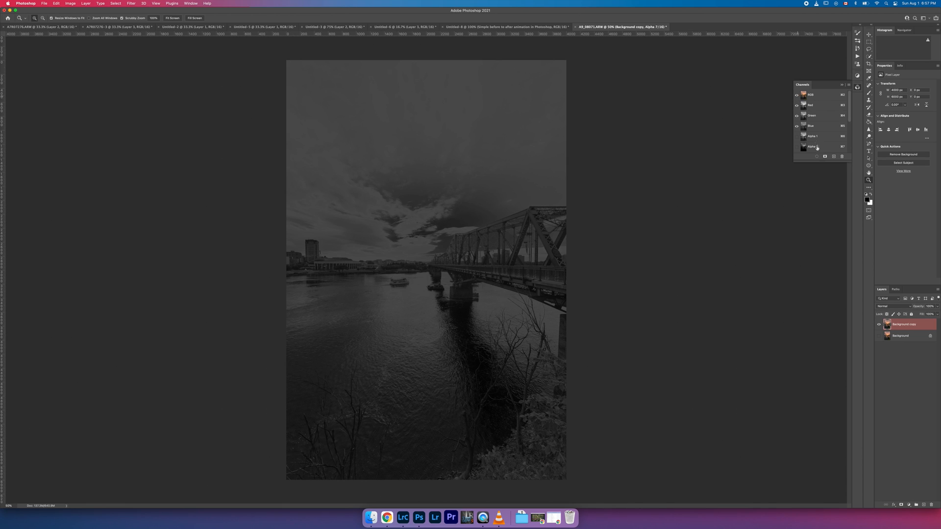
- Hide the Alpha 7 channel and add a Brightness/Contrast adjustment layer masked by the active midtone selection
{"action": "scroll", "coordinate": [814, 148], "scroll_direction": "down", "scroll_amount": 5}
{"action": "left_click", "coordinate": [798, 138]}
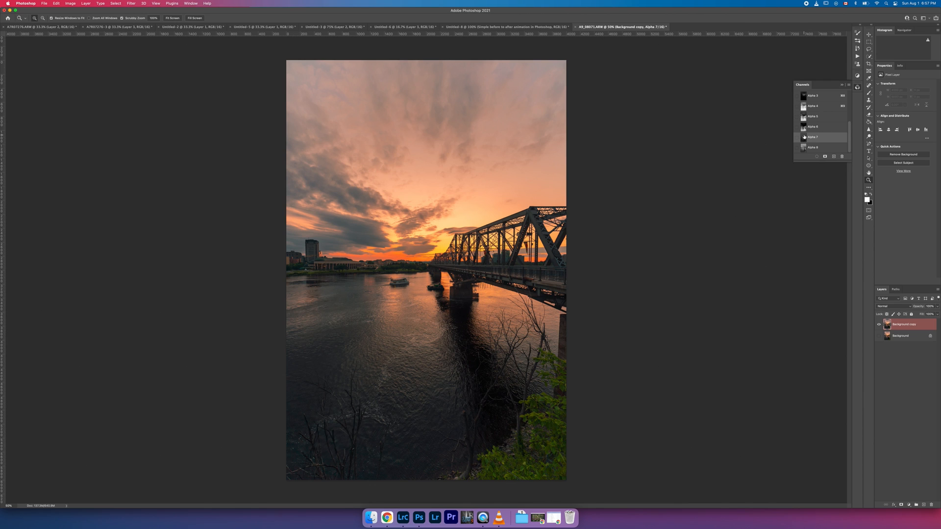
{"action": "left_click", "coordinate": [909, 505]}
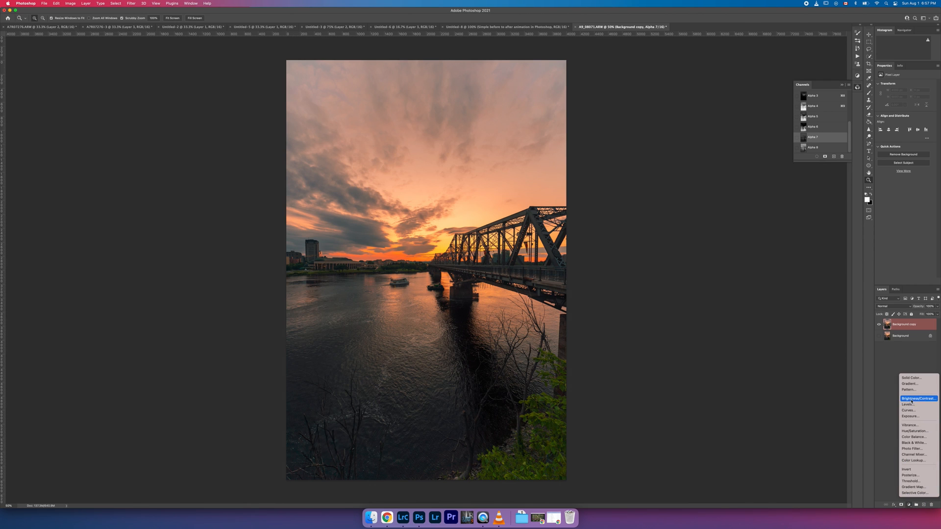
{"action": "left_click", "coordinate": [910, 399]}
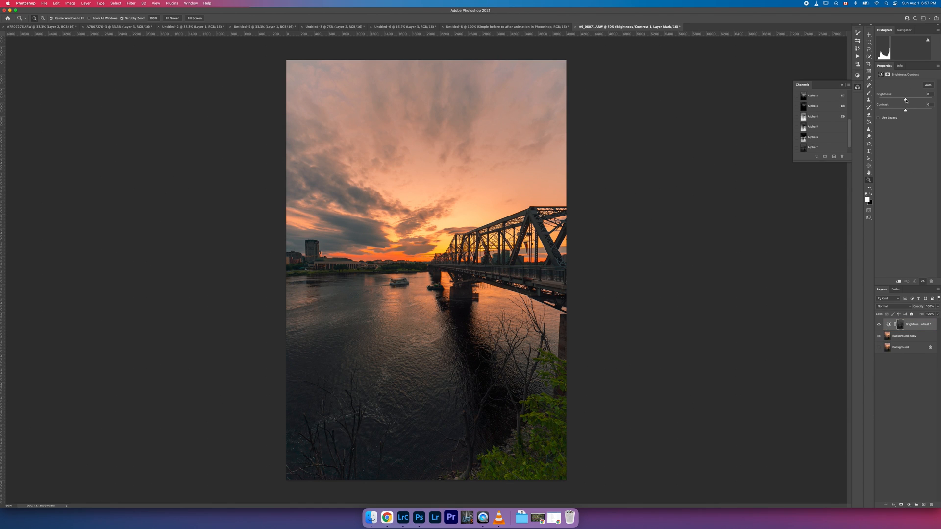
- Raise the adjustment's brightness and contrast slightly, and toggle its visibility to compare the result
{"action": "left_click_drag", "start_coordinate": [905, 101], "coordinate": [914, 101]}
{"action": "left_click_drag", "start_coordinate": [915, 101], "coordinate": [910, 101]}
{"action": "mouse_move", "coordinate": [906, 111]}
{"action": "left_mouse_down"}
{"action": "mouse_move", "coordinate": [918, 111]}
{"action": "mouse_move", "coordinate": [909, 111]}
{"action": "left_mouse_up"}
{"action": "left_click", "coordinate": [879, 325]}
{"action": "left_click", "coordinate": [879, 325]}
{"action": "left_click", "coordinate": [879, 325]}
{"action": "left_click", "coordinate": [879, 325]}
- Compare the Alpha 1, Alpha 2 and Alpha 3 highlight masks to see how much of the sky each covers
{"action": "scroll", "coordinate": [823, 125], "scroll_direction": "down", "scroll_amount": 1}
{"action": "scroll", "coordinate": [831, 140], "scroll_direction": "up", "scroll_amount": 4}
{"action": "left_click", "coordinate": [824, 113]}
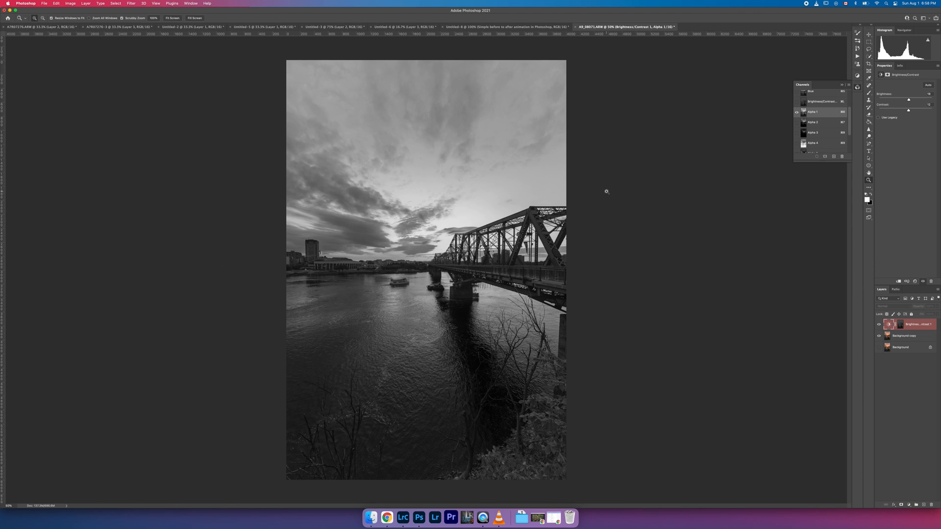
{"action": "left_click", "coordinate": [819, 133]}
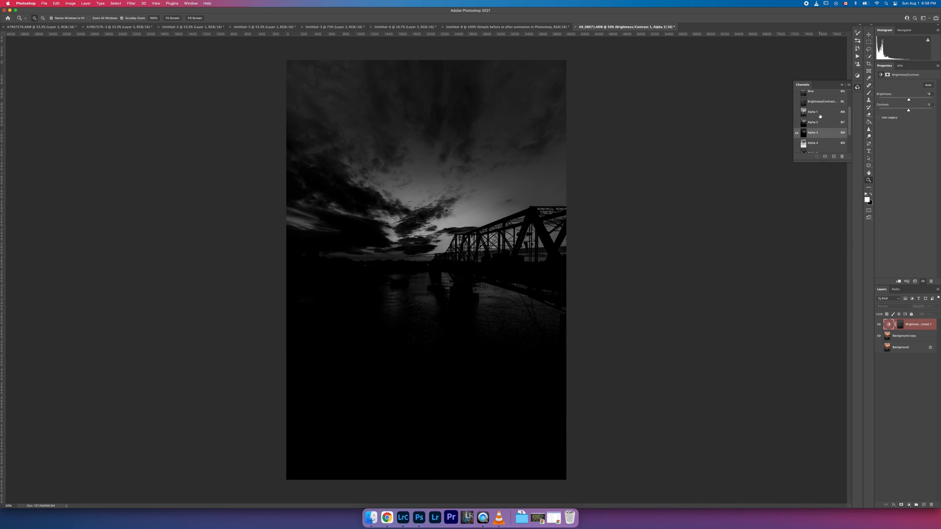
{"action": "left_click", "coordinate": [818, 113]}
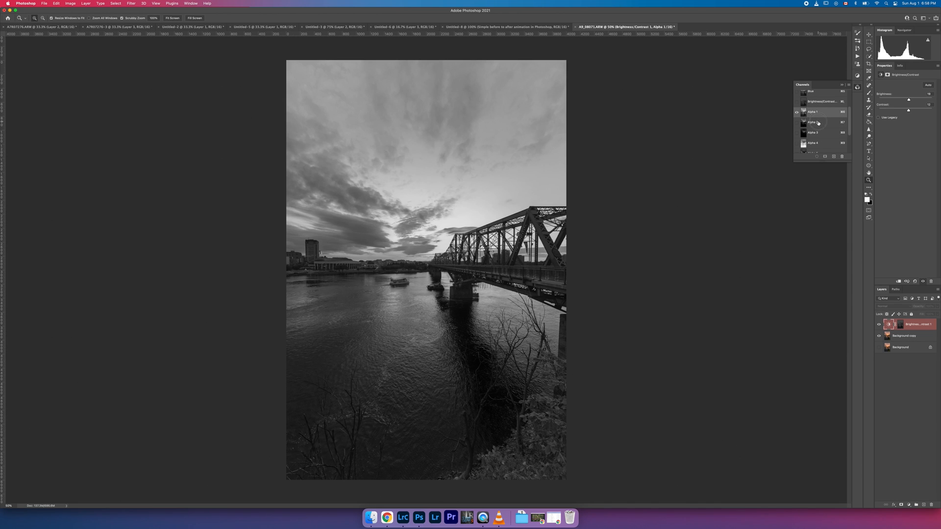
{"action": "left_click", "coordinate": [817, 122]}
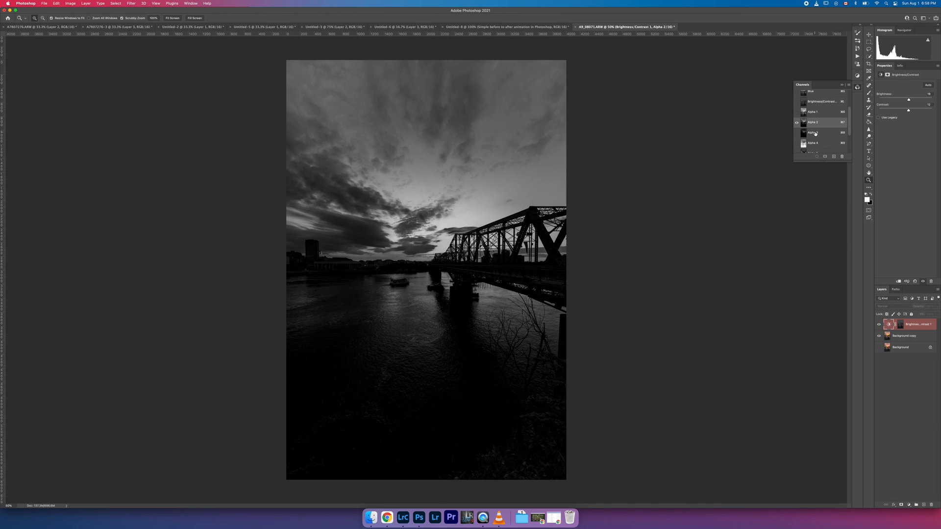
{"action": "left_click", "coordinate": [815, 134]}
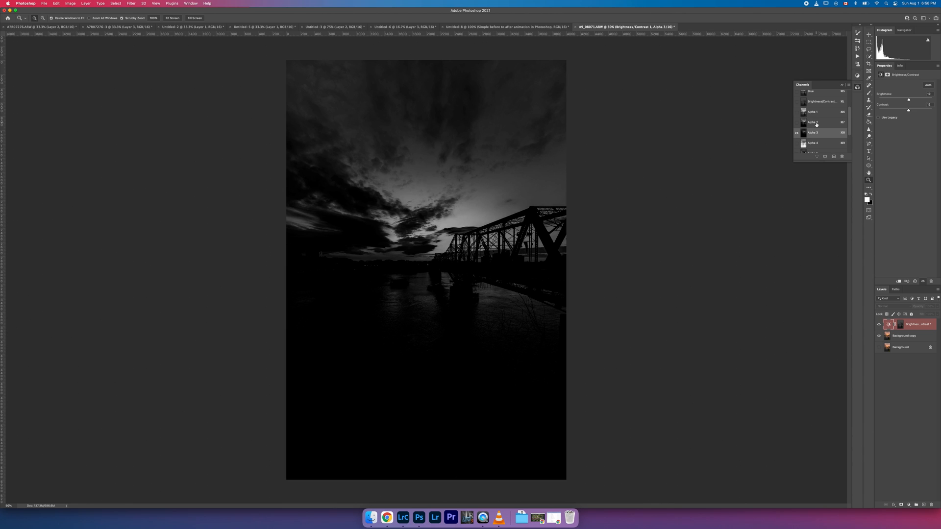
{"action": "left_click", "coordinate": [817, 123]}
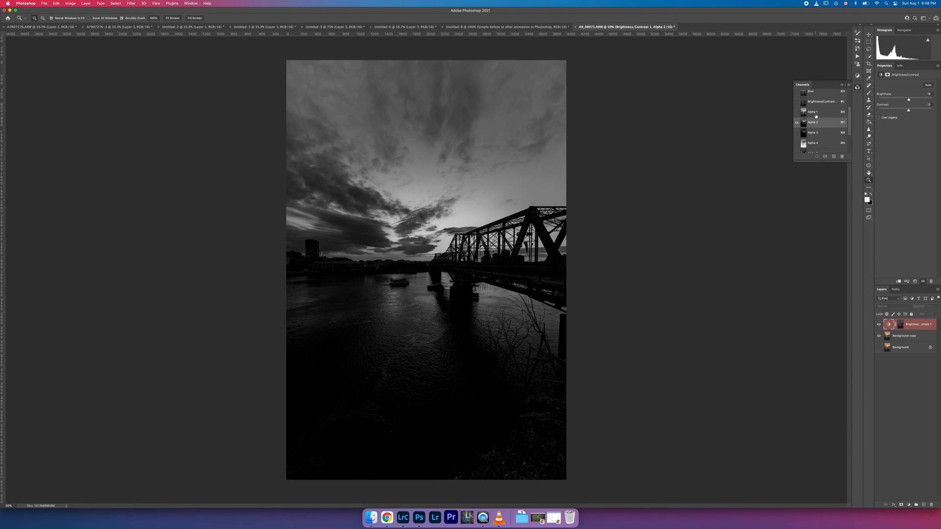
{"action": "left_click", "coordinate": [815, 112]}
{"action": "left_click", "coordinate": [815, 122]}
{"action": "left_click", "coordinate": [816, 112]}
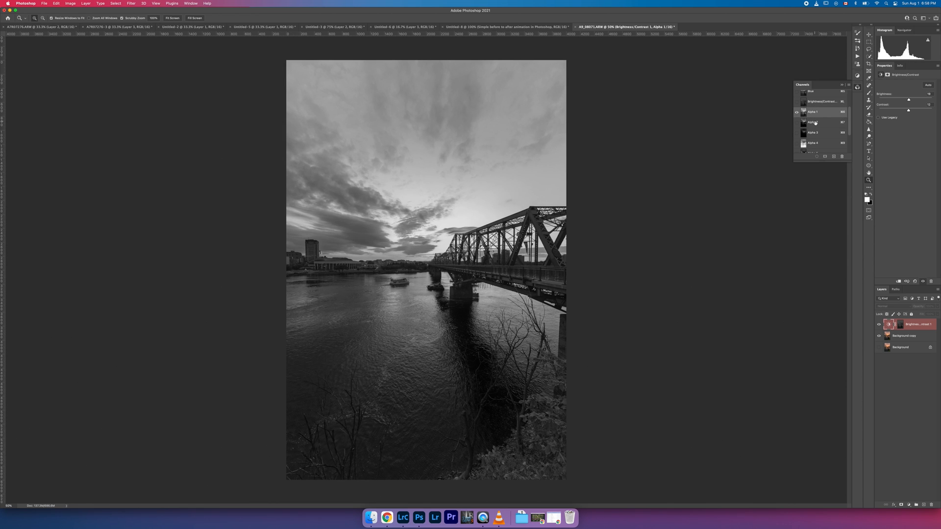
{"action": "left_click", "coordinate": [815, 123]}
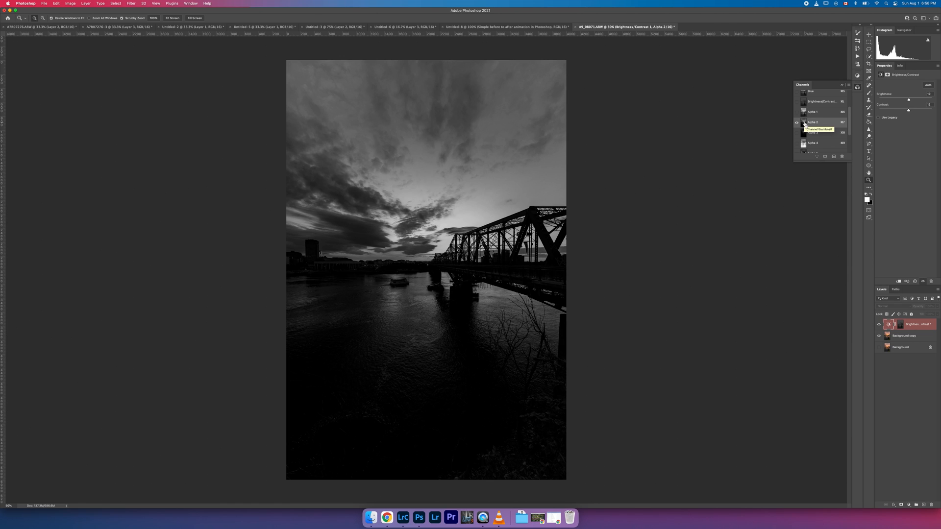
- Load the Alpha 2 highlight mask as a selection, show the RGB composite and hide Alpha 2
{"action": "left_click", "coordinate": [804, 124], "text": "super"}
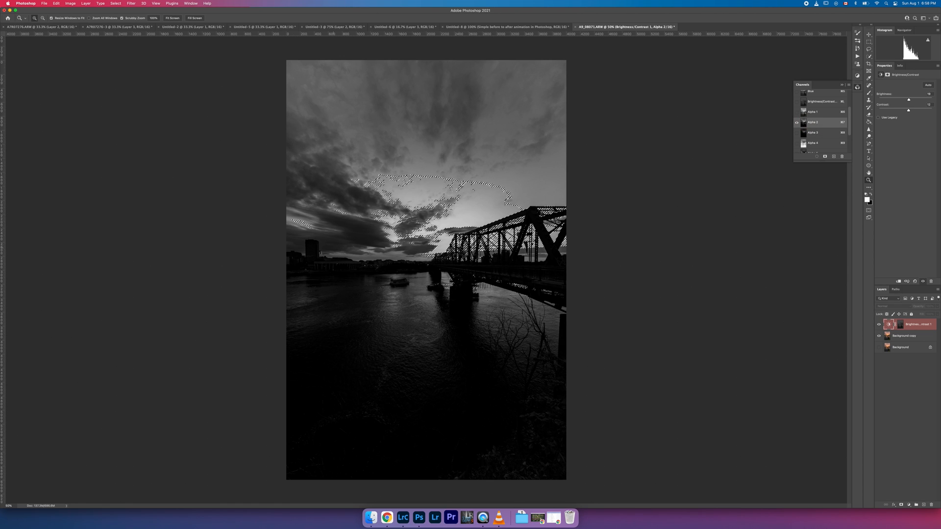
{"action": "scroll", "coordinate": [804, 120], "scroll_direction": "up", "scroll_amount": 3}
{"action": "left_click", "coordinate": [796, 95]}
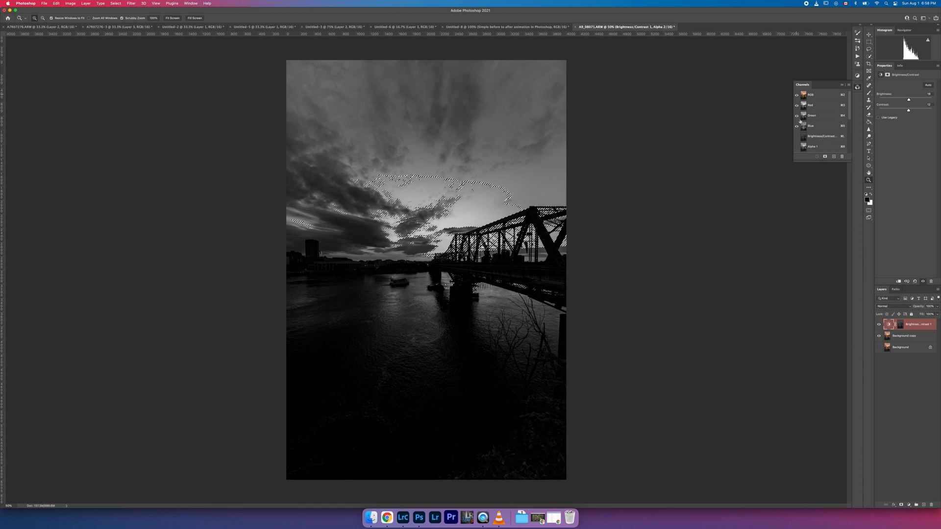
{"action": "scroll", "coordinate": [801, 122], "scroll_direction": "down", "scroll_amount": 3}
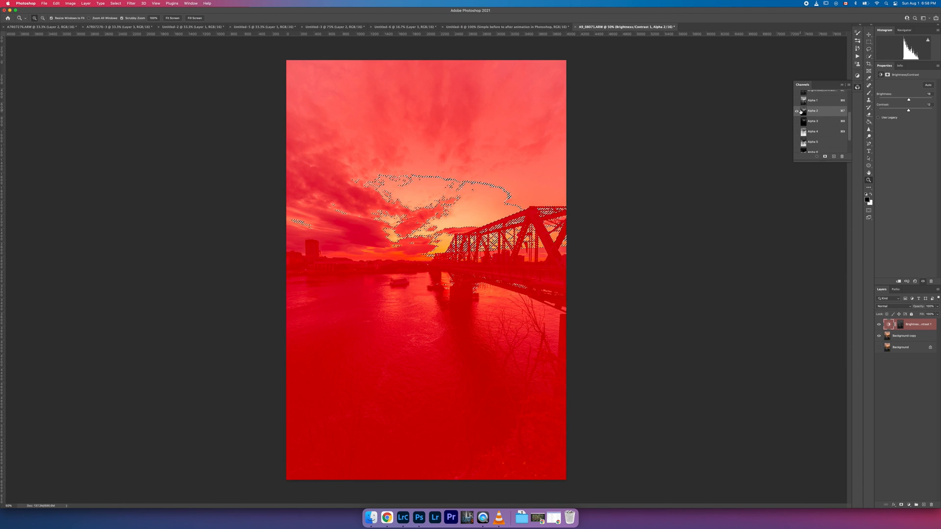
{"action": "left_click", "coordinate": [796, 119]}
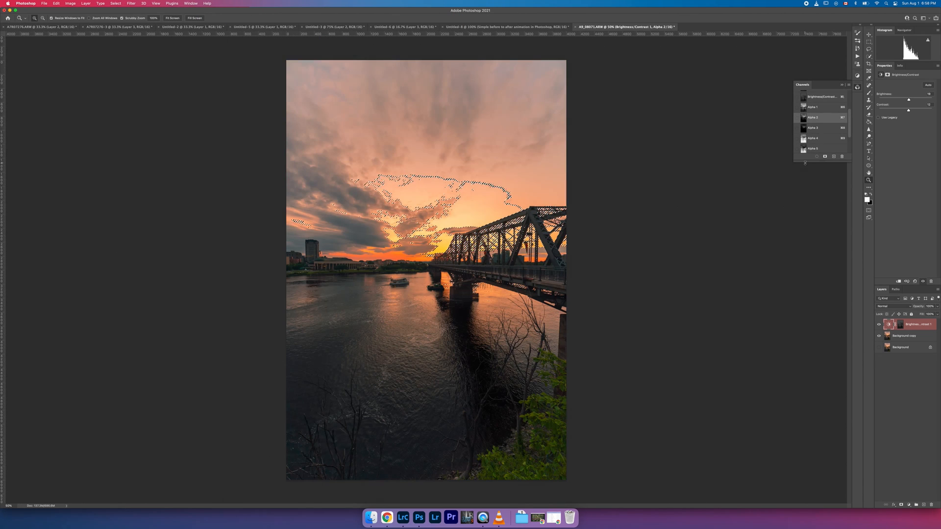
- Add a Color Balance adjustment layer masked by the highlight selection and shift its Highlights slightly towards yellow
{"action": "left_click", "coordinate": [909, 505]}
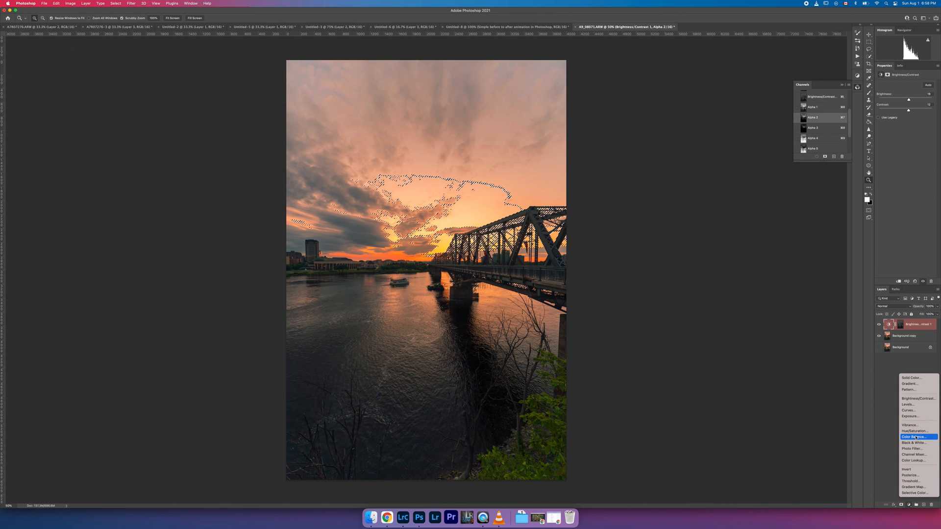
{"action": "left_click", "coordinate": [914, 437]}
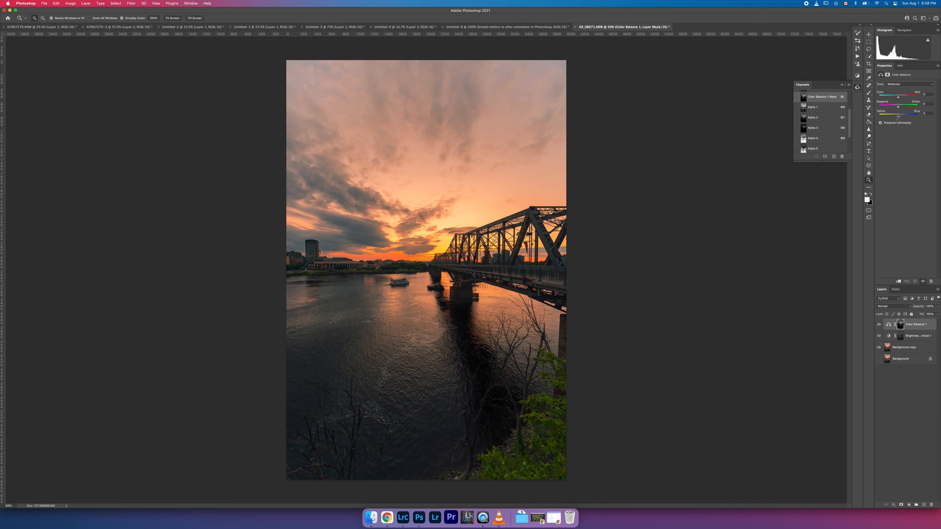
{"action": "left_click", "coordinate": [899, 85]}
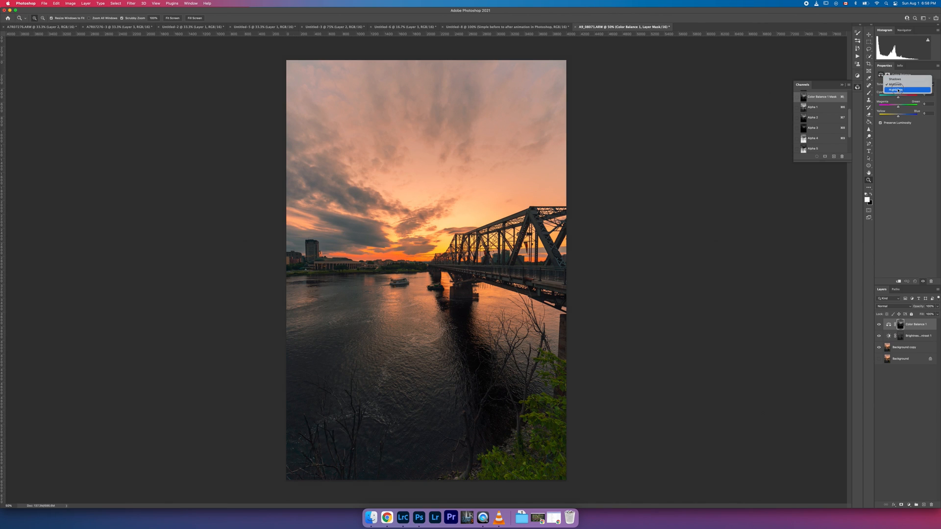
{"action": "left_click", "coordinate": [897, 91]}
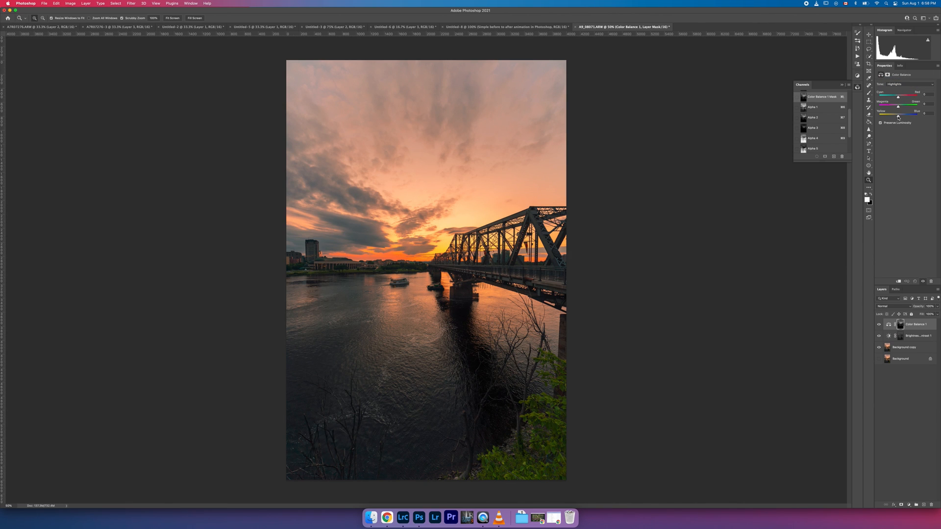
{"action": "mouse_move", "coordinate": [898, 117]}
{"action": "left_mouse_down"}
{"action": "mouse_move", "coordinate": [906, 118]}
{"action": "mouse_move", "coordinate": [896, 118]}
{"action": "left_mouse_up"}
- Shift the Color Balance Midtones slightly towards yellow and the Shadows towards blue, then compare the layer on and off
{"action": "left_click", "coordinate": [901, 85]}
{"action": "left_click", "coordinate": [901, 77]}
{"action": "left_click_drag", "start_coordinate": [898, 118], "coordinate": [895, 118]}
{"action": "left_click", "coordinate": [904, 87]}
{"action": "left_click", "coordinate": [904, 80]}
{"action": "left_click_drag", "start_coordinate": [898, 118], "coordinate": [903, 118]}
{"action": "mouse_move", "coordinate": [900, 98]}
{"action": "left_mouse_down"}
{"action": "mouse_move", "coordinate": [889, 99]}
{"action": "mouse_move", "coordinate": [899, 99]}
{"action": "left_mouse_up"}
{"action": "left_click", "coordinate": [878, 325]}
{"action": "left_click", "coordinate": [878, 326]}
{"action": "left_click", "coordinate": [878, 326]}
- Compare the Alpha 4, Alpha 5 and Alpha 6 shadow masks to see how tightly each isolates the dark areas
{"action": "scroll", "coordinate": [820, 127], "scroll_direction": "down", "scroll_amount": 3}
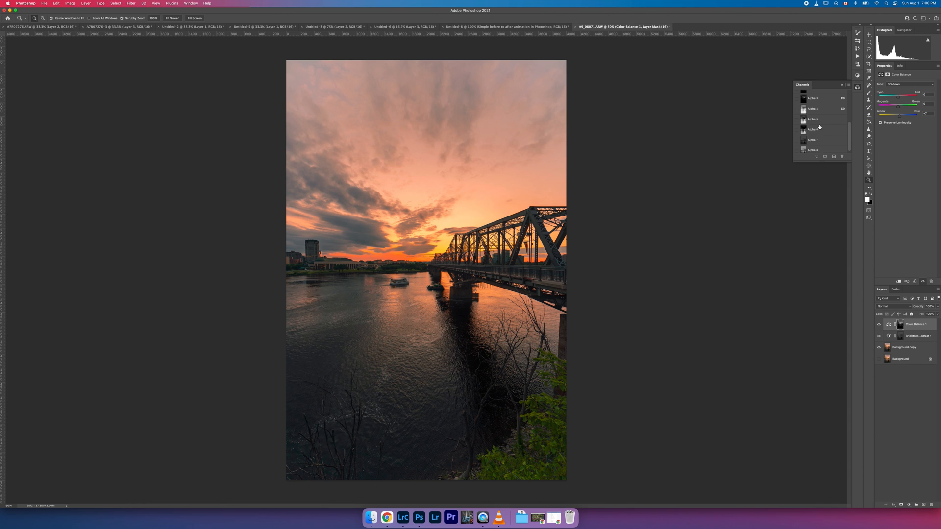
{"action": "scroll", "coordinate": [820, 127], "scroll_direction": "down", "scroll_amount": 1}
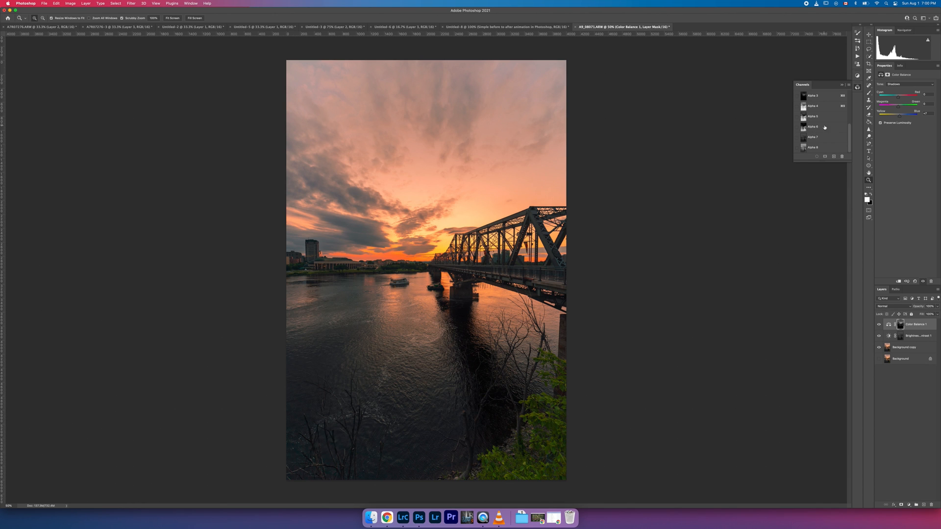
{"action": "left_click", "coordinate": [815, 120]}
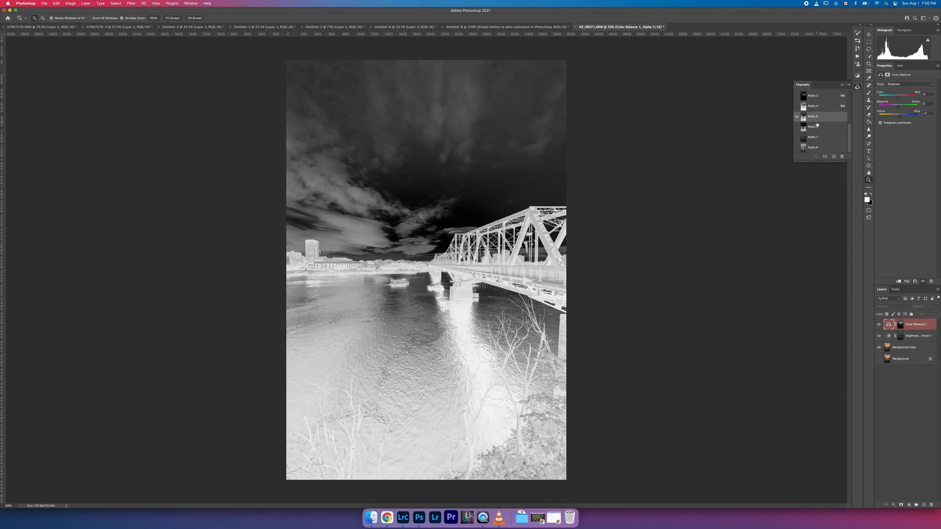
{"action": "left_click", "coordinate": [816, 128]}
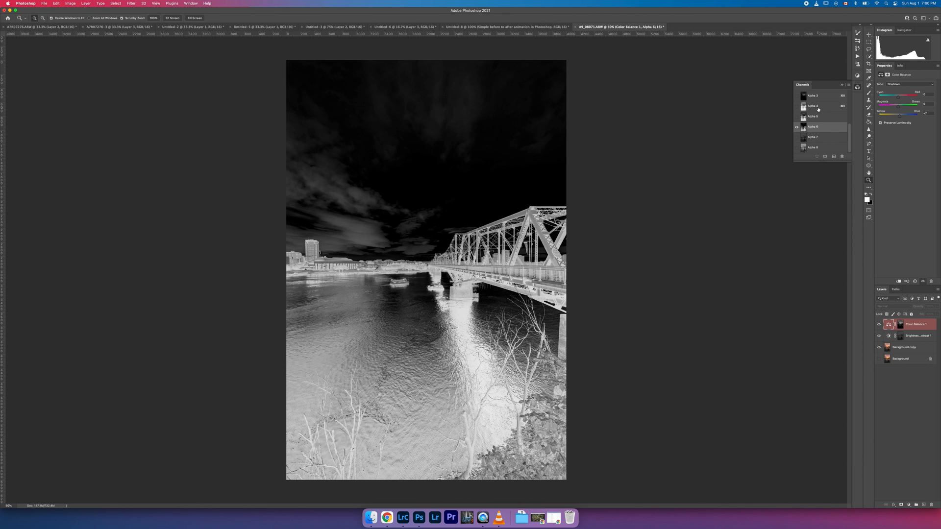
{"action": "left_click", "coordinate": [817, 107]}
{"action": "left_click", "coordinate": [817, 118]}
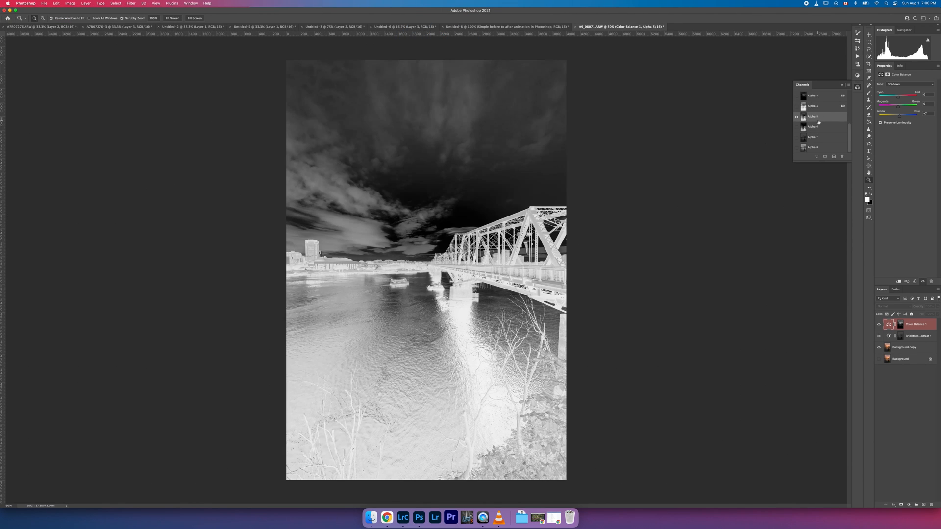
{"action": "left_click", "coordinate": [817, 126]}
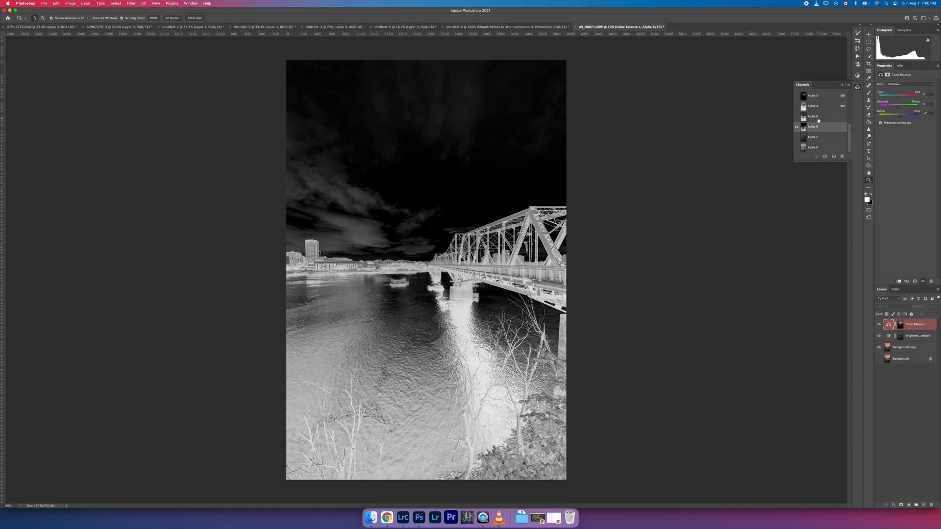
{"action": "left_click", "coordinate": [817, 118]}
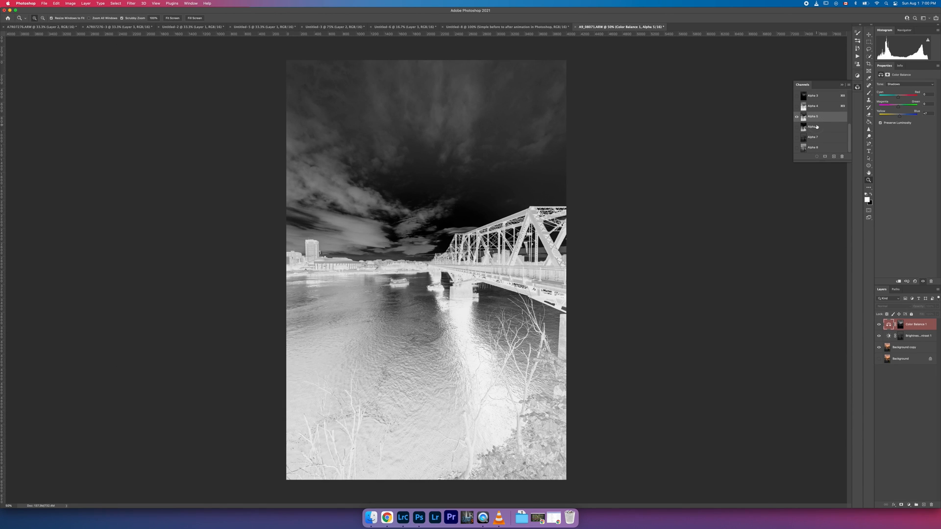
{"action": "left_click", "coordinate": [817, 127]}
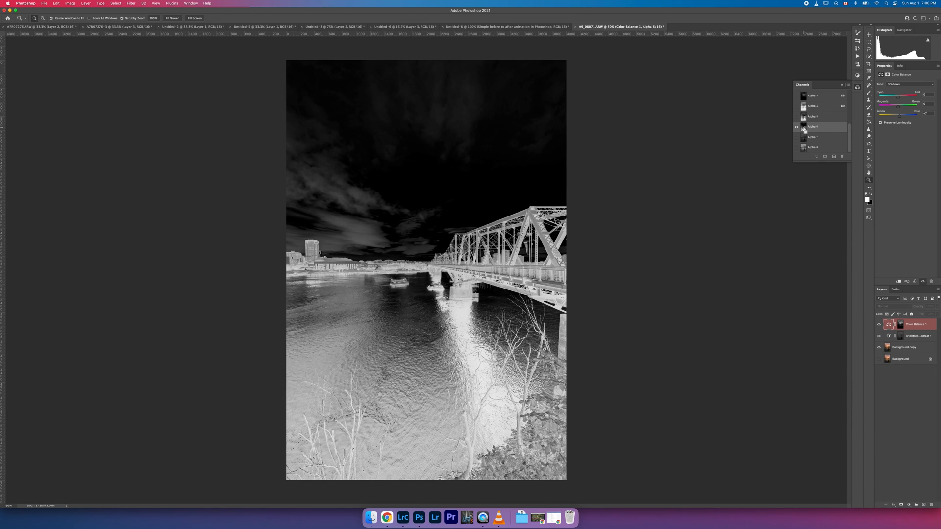
- Load the Alpha 6 shadow mask as a selection and switch back to the RGB composite with Alpha 6 hidden
{"action": "left_click", "coordinate": [803, 127], "text": "super"}
{"action": "scroll", "coordinate": [805, 126], "scroll_direction": "up", "scroll_amount": 5}
{"action": "left_click", "coordinate": [796, 95]}
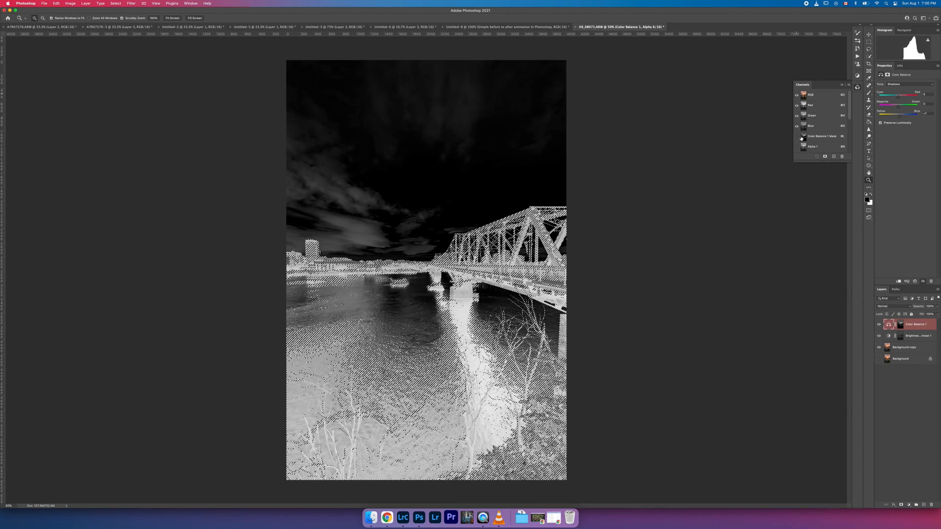
{"action": "scroll", "coordinate": [801, 139], "scroll_direction": "down", "scroll_amount": 4}
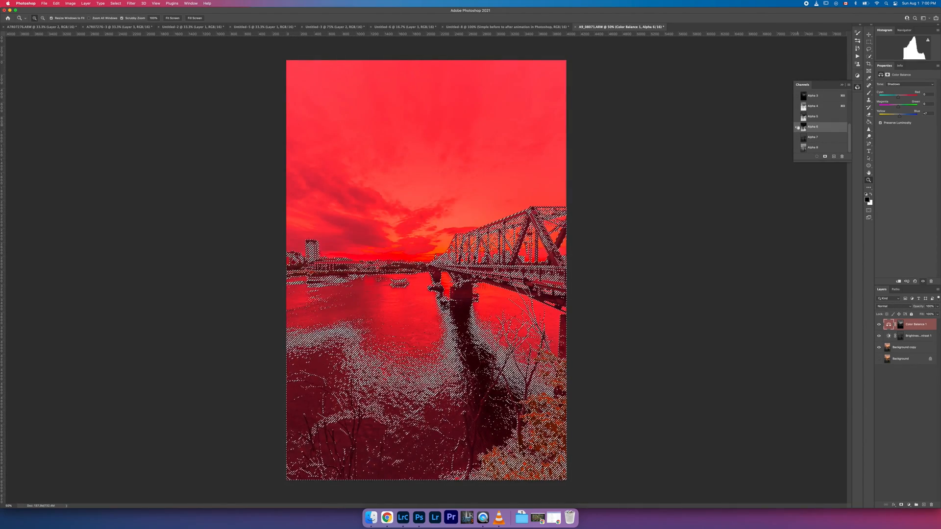
- Add a Curves adjustment masked by the shadow selection, pulling the darkest tones down and lifting those just above, and compare before and after
{"action": "left_click", "coordinate": [907, 505]}
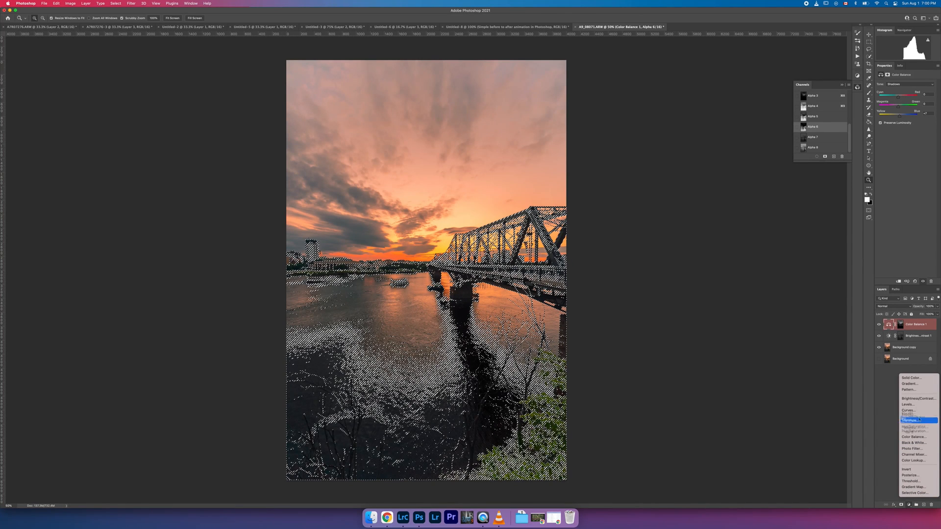
{"action": "left_click", "coordinate": [918, 411]}
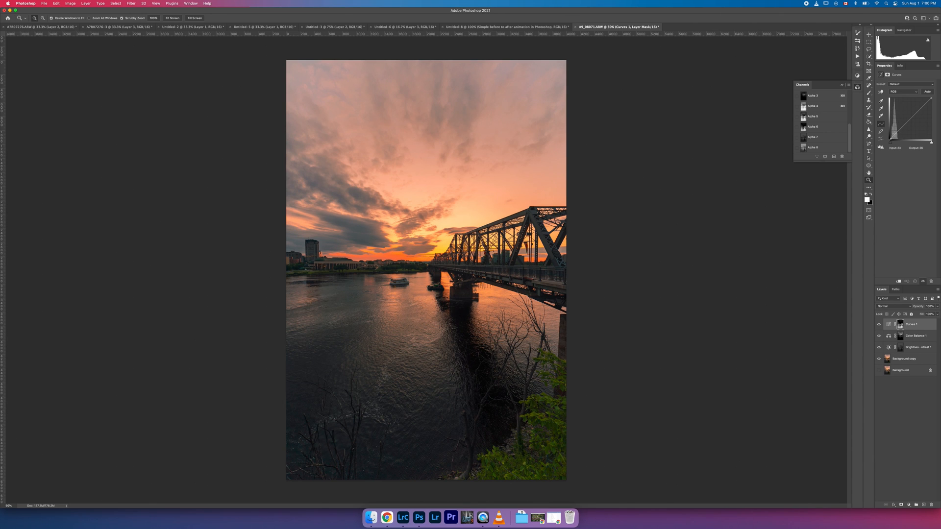
{"action": "left_click", "coordinate": [895, 134]}
{"action": "left_click_drag", "start_coordinate": [894, 133], "coordinate": [894, 135]}
{"action": "left_click_drag", "start_coordinate": [901, 130], "coordinate": [901, 126]}
{"action": "left_click", "coordinate": [879, 325]}
{"action": "left_click", "coordinate": [879, 325]}
{"action": "left_click", "coordinate": [880, 325]}
{"action": "left_click", "coordinate": [879, 325]}
{"action": "left_click", "coordinate": [880, 325]}
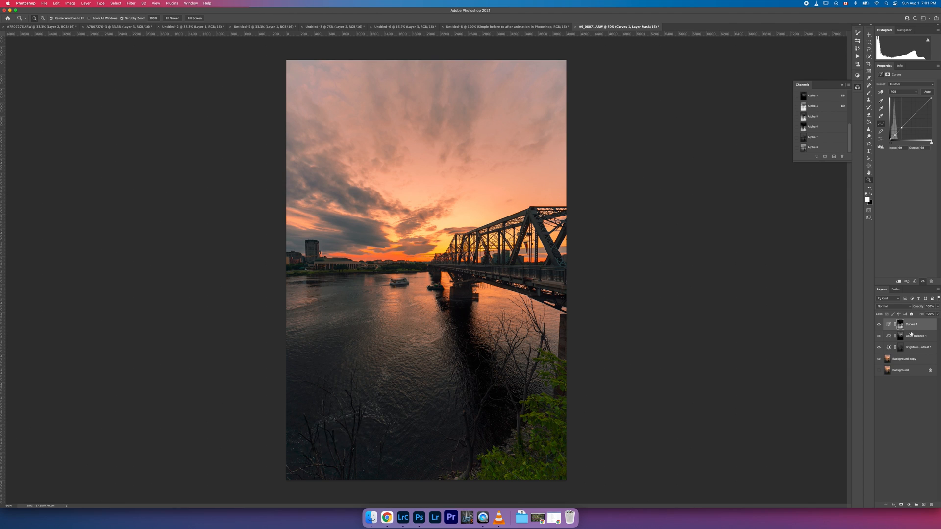
- Stamp all visible layers into a new merged layer on top, keeping the existing layers
{"action": "left_click", "coordinate": [937, 289]}
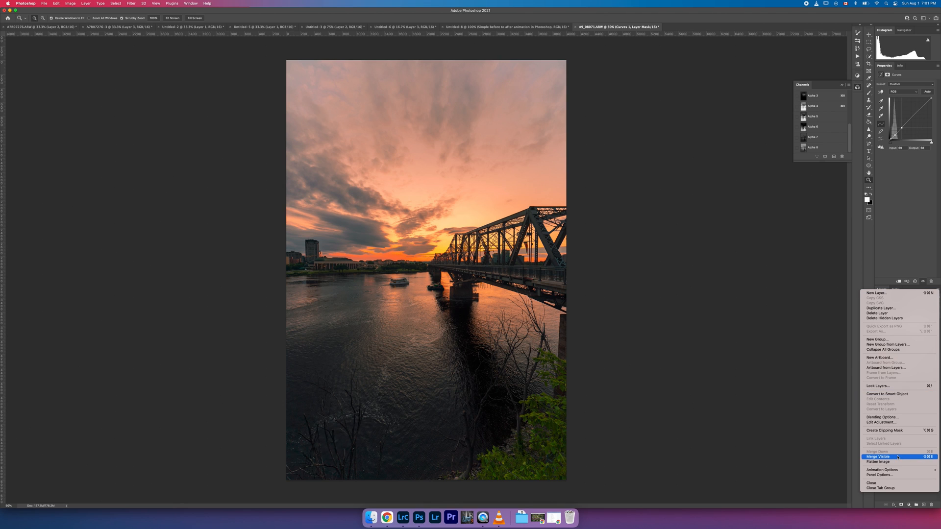
{"action": "left_click", "coordinate": [790, 375]}
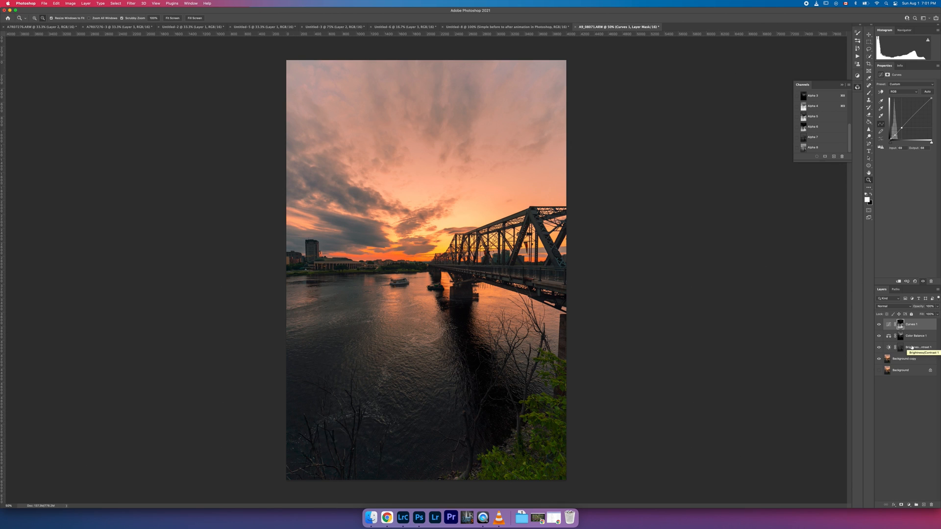
{"action": "key", "text": "super+alt+shift+e"}
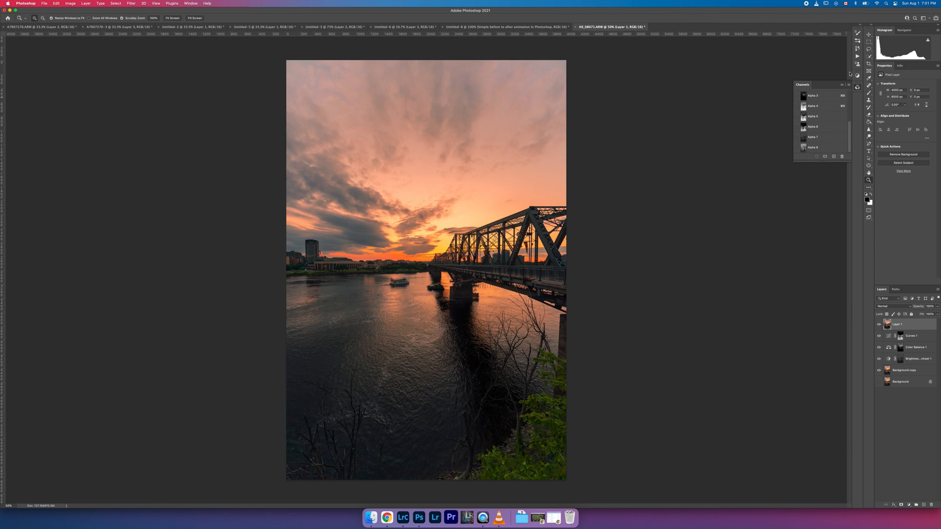
- Try the Orton custom action on the merged top layer and adjust the resulting layer's opacity
{"action": "left_click", "coordinate": [857, 56]}
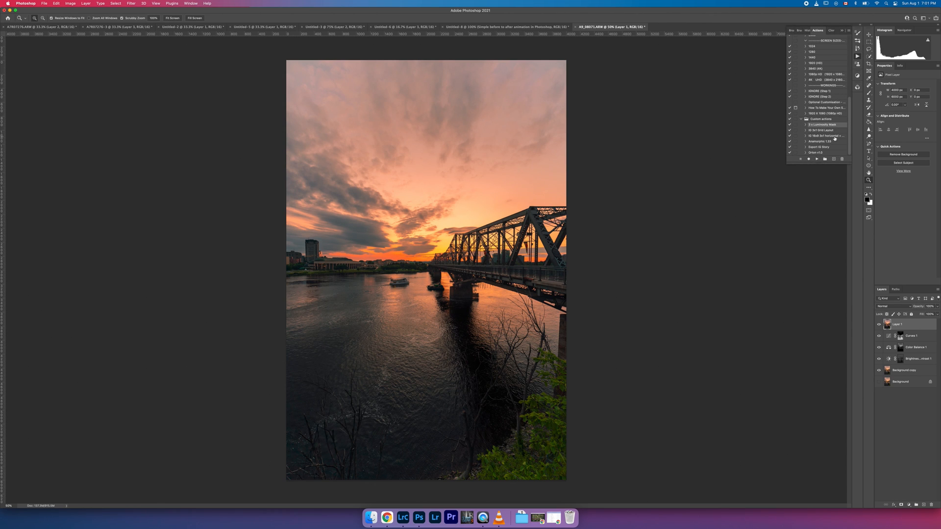
{"action": "left_click", "coordinate": [820, 152]}
{"action": "left_click", "coordinate": [816, 159]}
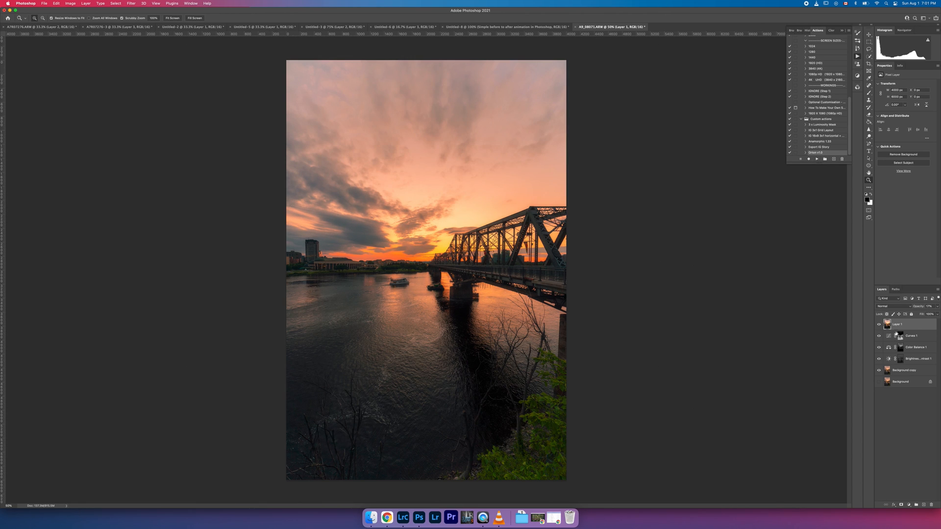
{"action": "left_click", "coordinate": [937, 307]}
{"action": "left_click_drag", "start_coordinate": [915, 314], "coordinate": [914, 316]}
- Delete the merged layer from the top of the layer stack, leaving the masked adjustment layers
{"action": "right_click", "coordinate": [918, 322]}
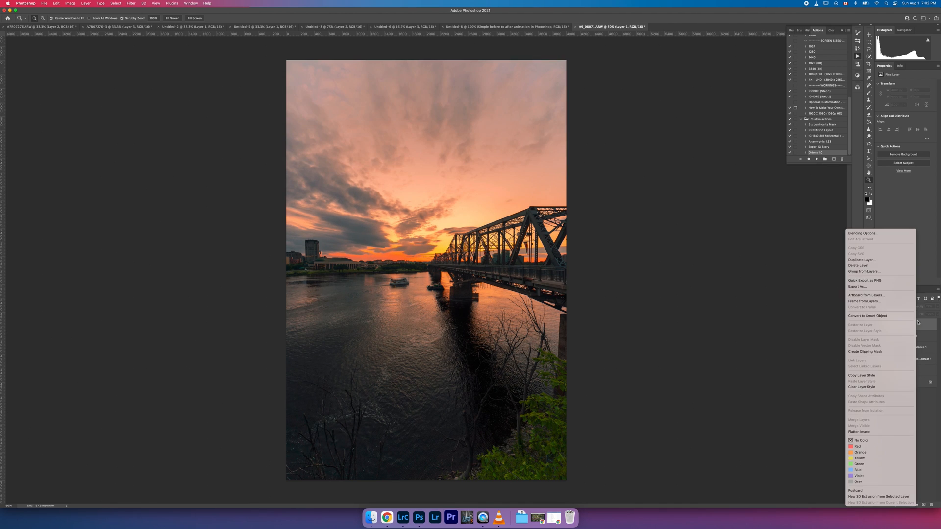
{"action": "left_click", "coordinate": [858, 265]}
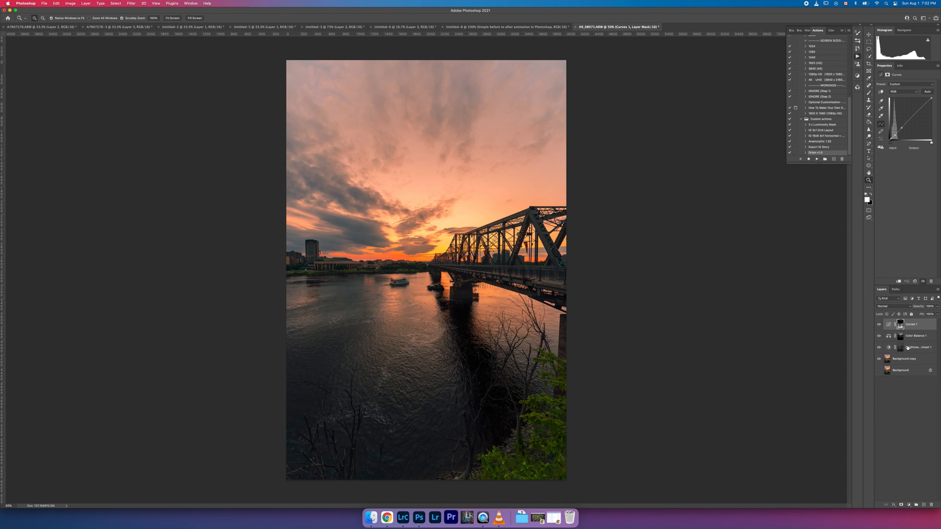
- Set the Brightness/Contrast and Curves layers to Luminosity blending and the Color Balance layer to Color, and compare before and after
{"action": "left_click", "coordinate": [907, 347]}
{"action": "left_click", "coordinate": [886, 307]}
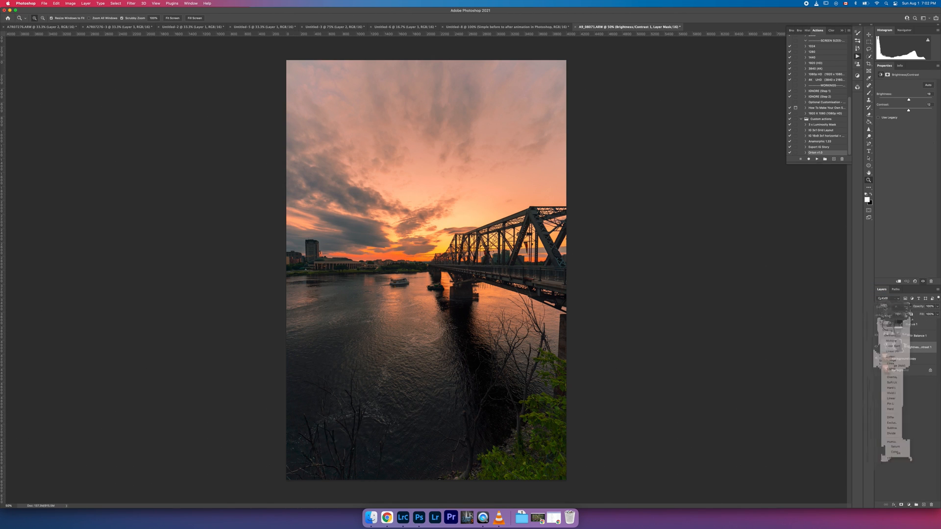
{"action": "left_click", "coordinate": [890, 461]}
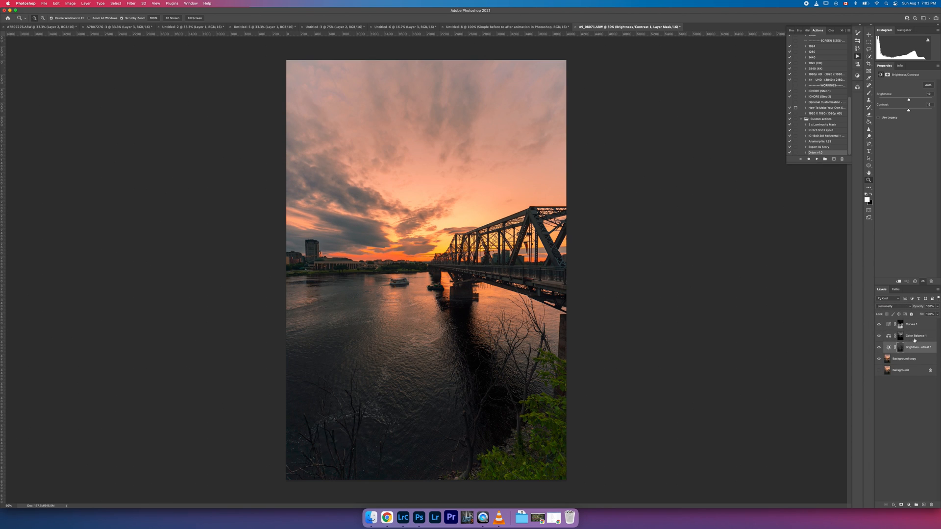
{"action": "left_click", "coordinate": [914, 341]}
{"action": "left_click", "coordinate": [891, 307]}
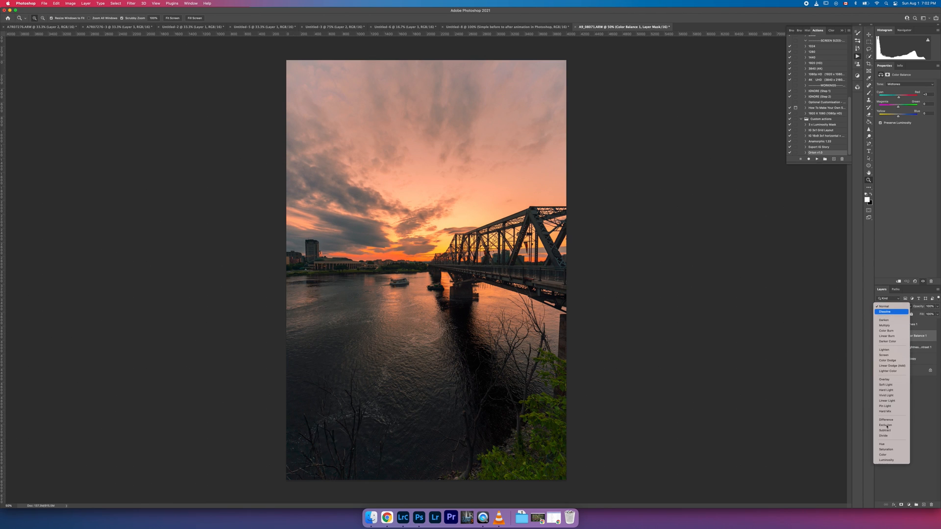
{"action": "left_click", "coordinate": [885, 455]}
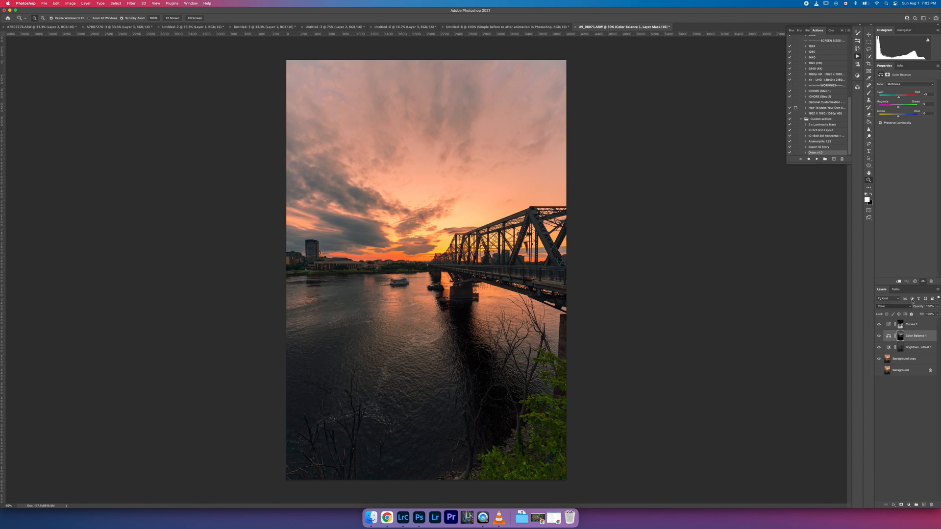
{"action": "left_click", "coordinate": [915, 325]}
{"action": "left_click", "coordinate": [891, 306]}
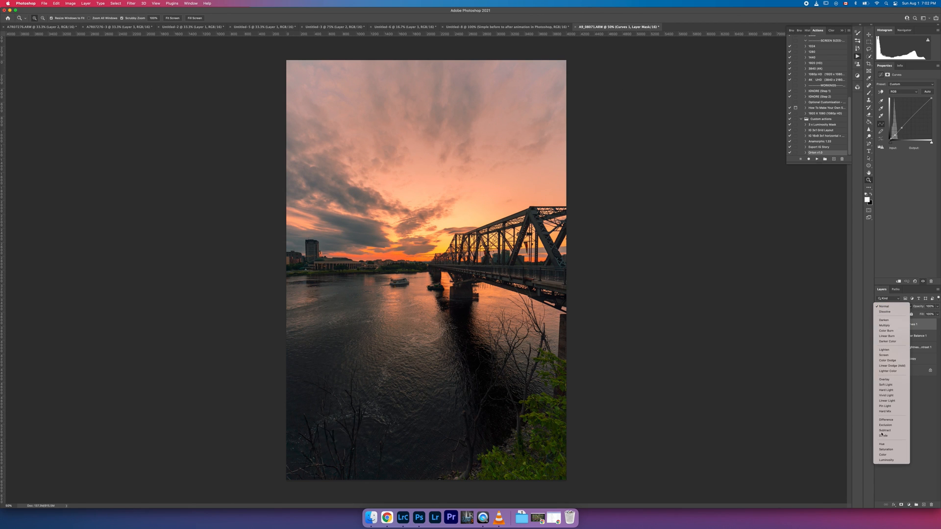
{"action": "left_click", "coordinate": [881, 459]}
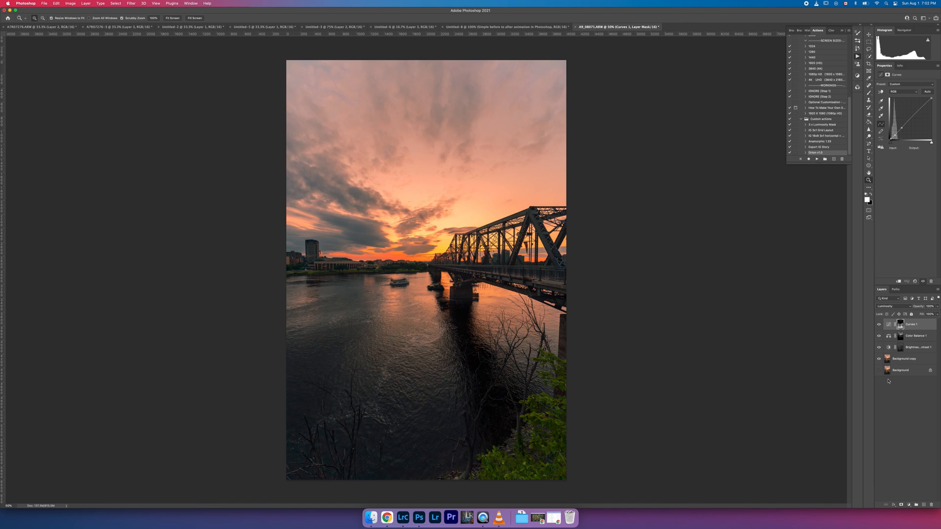
{"action": "left_click", "coordinate": [878, 359], "text": "alt"}
{"action": "left_click", "coordinate": [879, 360], "text": "alt"}
{"action": "left_click", "coordinate": [879, 360], "text": "alt"}
- Add a Hue/Saturation adjustment and alter the saturation, lightness and hue of the orange tones sampled near the horizon
{"action": "left_click", "coordinate": [908, 506]}
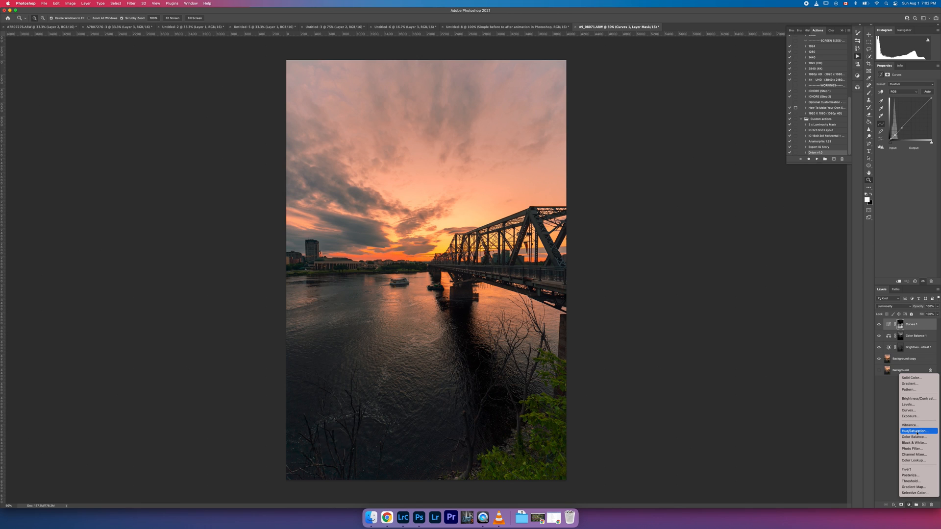
{"action": "left_click", "coordinate": [915, 431]}
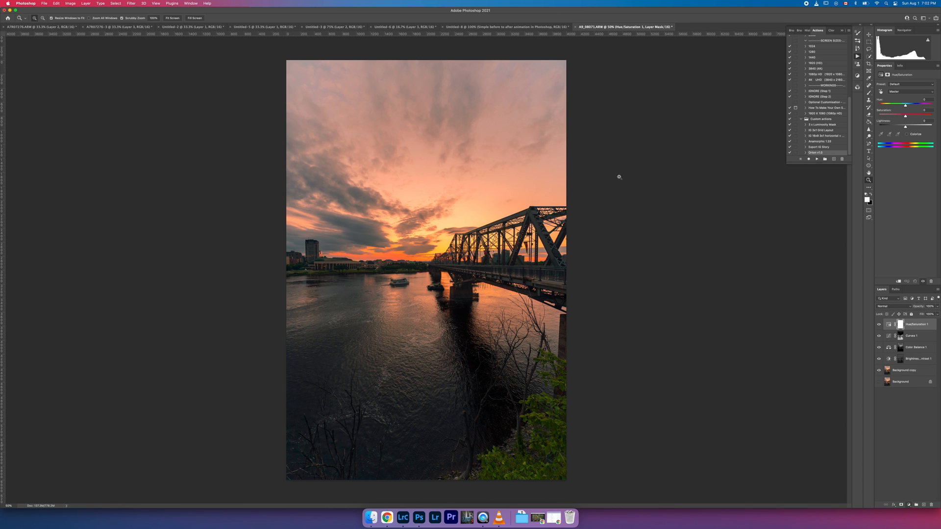
{"action": "left_click", "coordinate": [880, 90]}
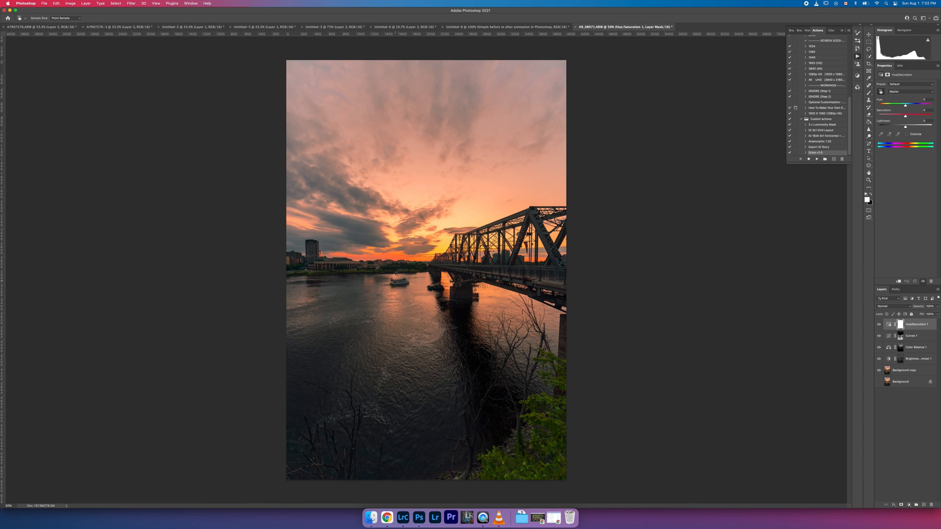
{"action": "left_click", "coordinate": [392, 257]}
{"action": "left_click_drag", "start_coordinate": [393, 257], "coordinate": [355, 263]}
{"action": "left_click_drag", "start_coordinate": [354, 263], "coordinate": [354, 263]}
{"action": "left_click_drag", "start_coordinate": [906, 126], "coordinate": [901, 128]}
{"action": "left_click", "coordinate": [929, 122]}
{"action": "left_click", "coordinate": [905, 107]}
{"action": "left_click_drag", "start_coordinate": [905, 107], "coordinate": [903, 107]}
- Compare the image with and without the Hue/Saturation adjustment
{"action": "left_click", "coordinate": [878, 324]}
{"action": "left_click", "coordinate": [878, 325]}
{"action": "left_click", "coordinate": [877, 325]}
{"action": "left_click", "coordinate": [878, 325]}
{"action": "left_click", "coordinate": [878, 325]}
- Replace the Hue/Saturation layer's white mask with a black mask that hides the adjustment everywhere
{"action": "left_click", "coordinate": [900, 324]}
{"action": "key", "text": "z"}
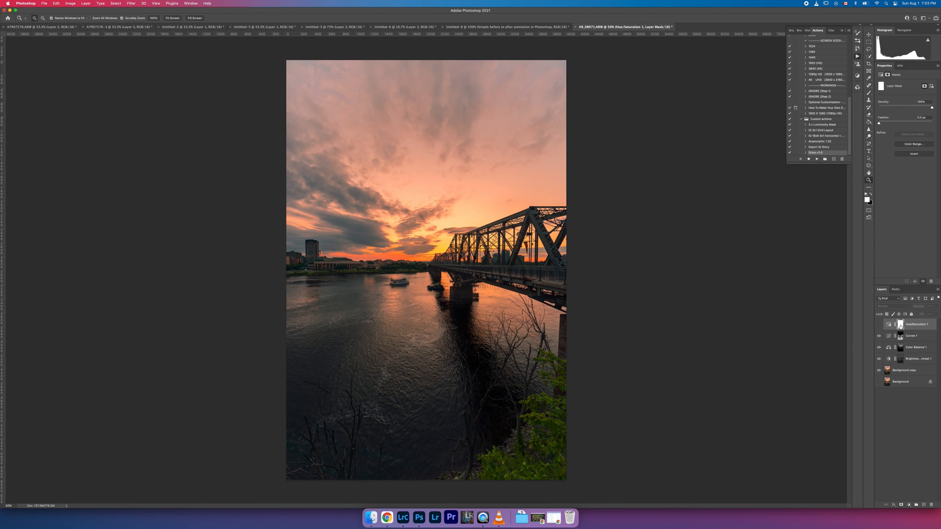
{"action": "left_click", "coordinate": [878, 325]}
{"action": "key", "text": "super+a"}
{"action": "key", "text": "super+BackSpace"}
{"action": "right_click", "coordinate": [900, 327]}
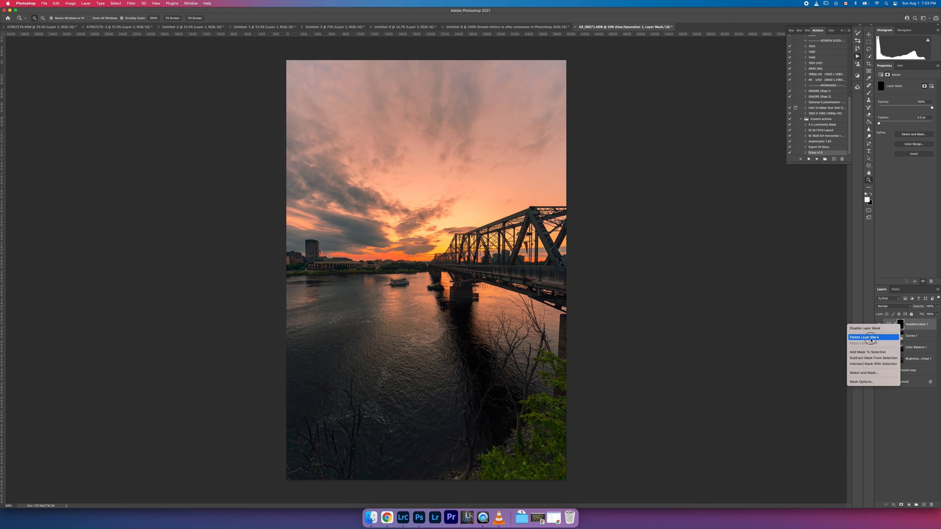
{"action": "left_click", "coordinate": [886, 338]}
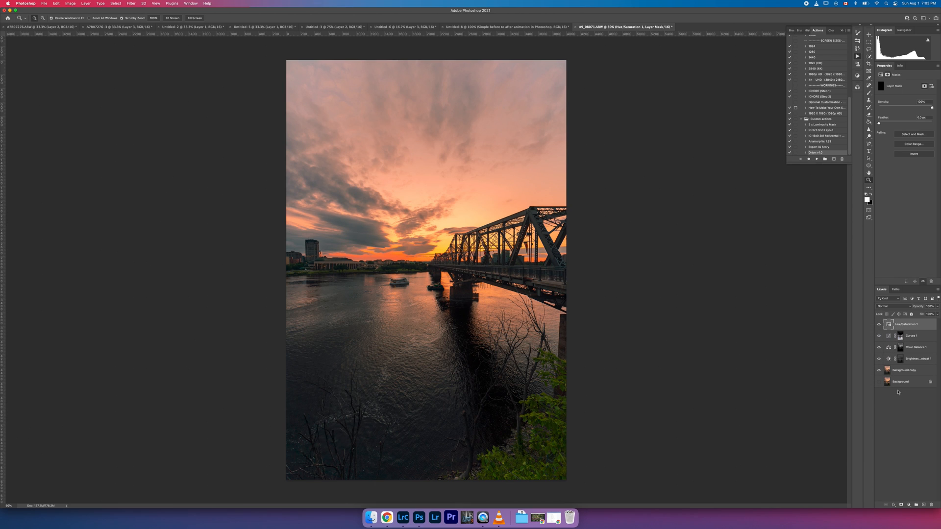
{"action": "left_click", "coordinate": [901, 505], "text": "alt"}
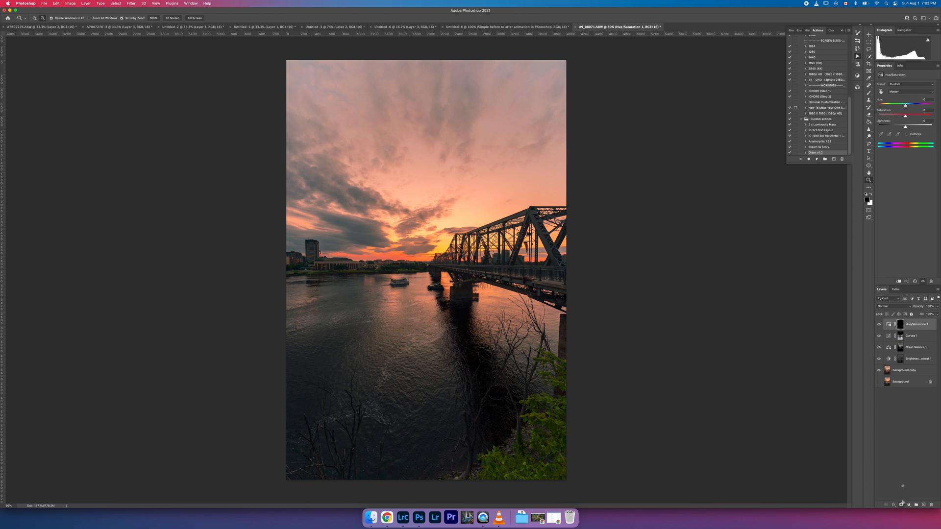
- Brush white on the Hue/Saturation mask along the glowing horizon to reveal the adjustment there, and compare before and after
{"action": "left_click", "coordinate": [869, 93]}
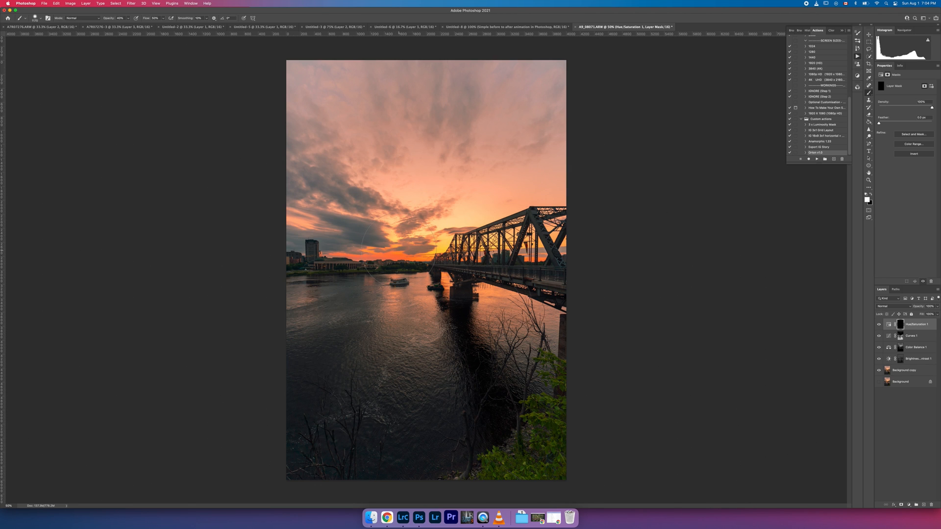
{"action": "scroll", "coordinate": [410, 250], "scroll_direction": "down", "scroll_amount": 10}
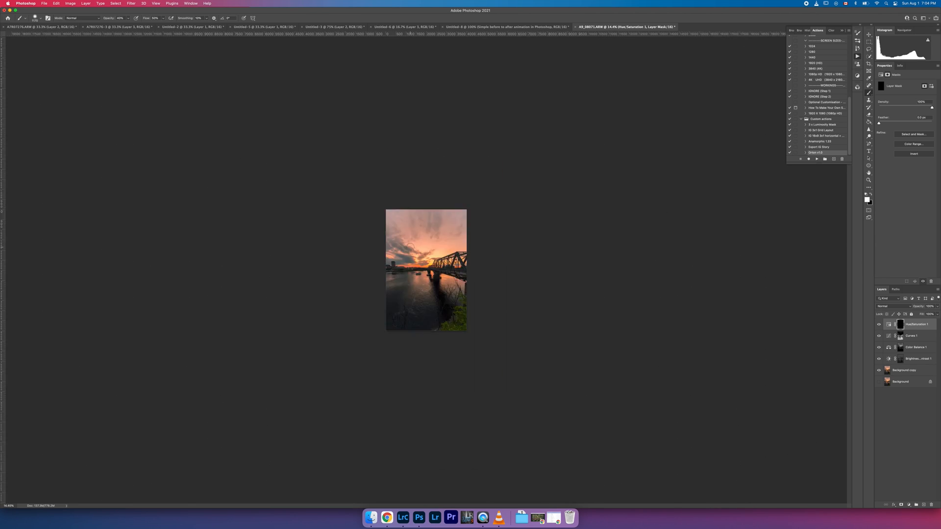
{"action": "scroll", "coordinate": [411, 250], "scroll_direction": "up", "scroll_amount": 10}
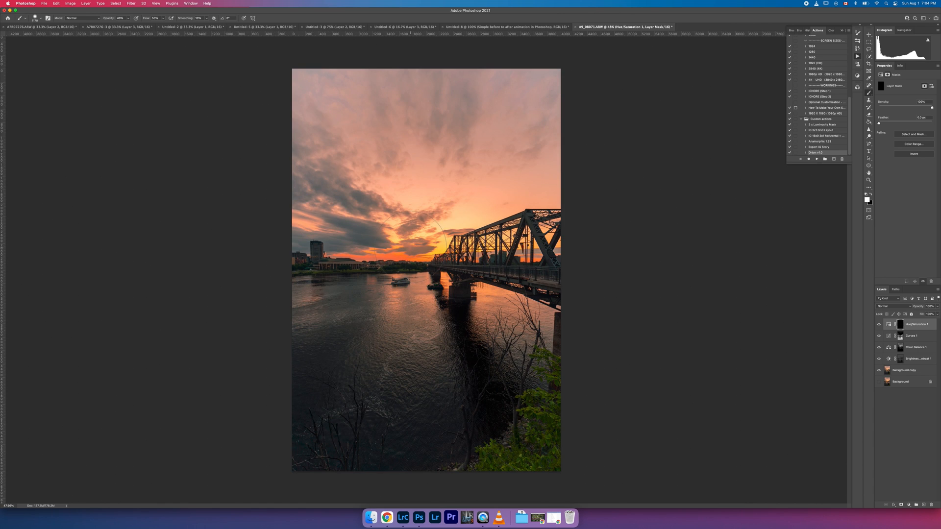
{"action": "left_click_drag", "start_coordinate": [431, 253], "coordinate": [359, 255]}
{"action": "left_click_drag", "start_coordinate": [129, 20], "coordinate": [130, 25]}
{"action": "left_click", "coordinate": [879, 325]}
{"action": "left_click", "coordinate": [878, 325]}
- Set the Hue/Saturation layer's blend mode to Color and compare the image with the layer hidden and shown
{"action": "left_click", "coordinate": [893, 308]}
{"action": "left_click", "coordinate": [883, 455]}
{"action": "left_click", "coordinate": [879, 326]}
{"action": "left_click", "coordinate": [878, 325]}
- Add a Vibrance adjustment layer on top, raise its vibrance and set its blend mode to Color
{"action": "left_click", "coordinate": [908, 504]}
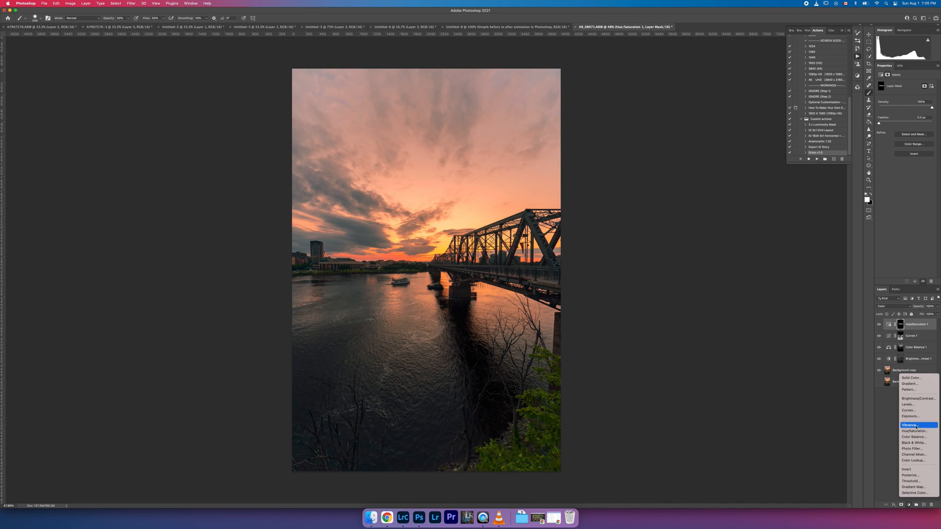
{"action": "left_click", "coordinate": [913, 426]}
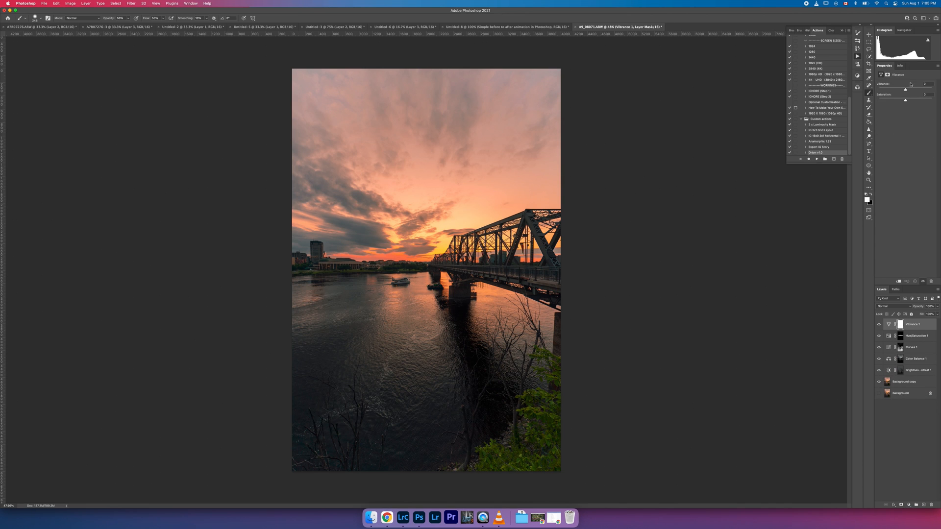
{"action": "left_click_drag", "start_coordinate": [905, 89], "coordinate": [920, 90]}
{"action": "left_click", "coordinate": [890, 306]}
{"action": "left_click", "coordinate": [891, 455]}
{"action": "left_click_drag", "start_coordinate": [905, 101], "coordinate": [904, 101]}
{"action": "left_click_drag", "start_coordinate": [918, 89], "coordinate": [919, 91]}
- Compare the image with and without the Vibrance layer, and the full edit against the Background copy alone
{"action": "left_click", "coordinate": [878, 325]}
{"action": "left_click", "coordinate": [878, 325]}
{"action": "left_click", "coordinate": [879, 325]}
{"action": "left_click", "coordinate": [879, 325]}
{"action": "left_click", "coordinate": [879, 325]}
{"action": "left_click", "coordinate": [878, 383], "text": "alt"}
{"action": "left_click", "coordinate": [878, 383], "text": "alt"}
{"action": "left_click", "coordinate": [877, 383], "text": "alt"}
{"action": "left_click", "coordinate": [877, 383], "text": "alt"}
{"action": "left_click", "coordinate": [878, 383], "text": "alt"}
{"action": "left_click", "coordinate": [878, 382], "text": "alt"}
- Stamp all visible layers into a new top layer for retouching the boats beside the bridge pier
{"action": "key", "text": "c"}
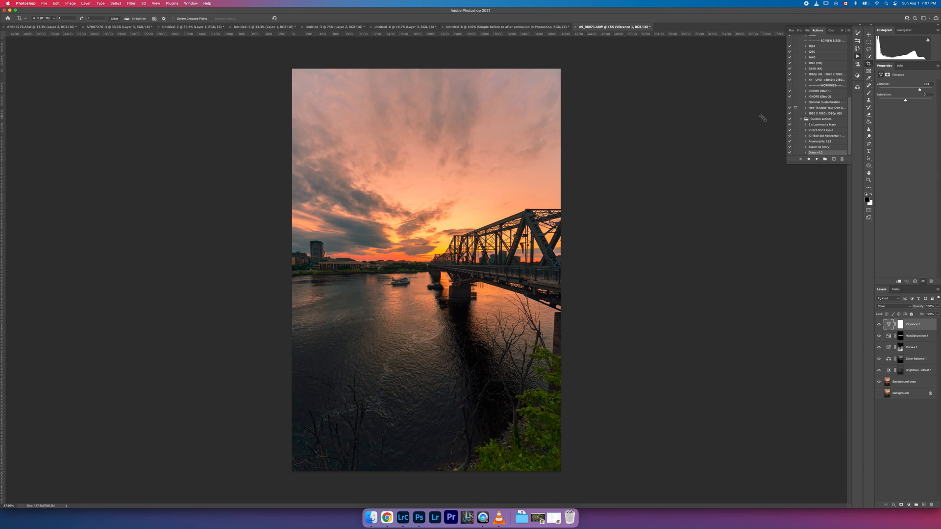
{"action": "left_click", "coordinate": [869, 180]}
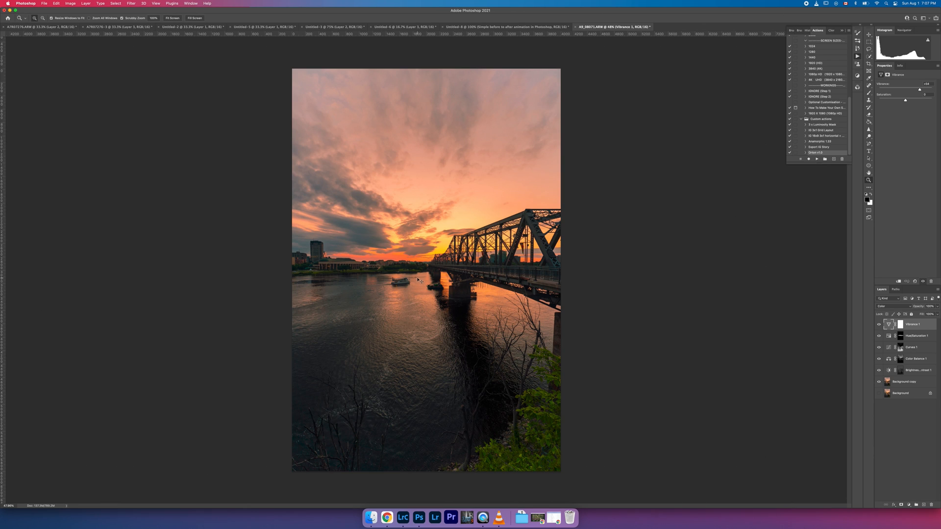
{"action": "left_click_drag", "start_coordinate": [425, 283], "coordinate": [441, 289]}
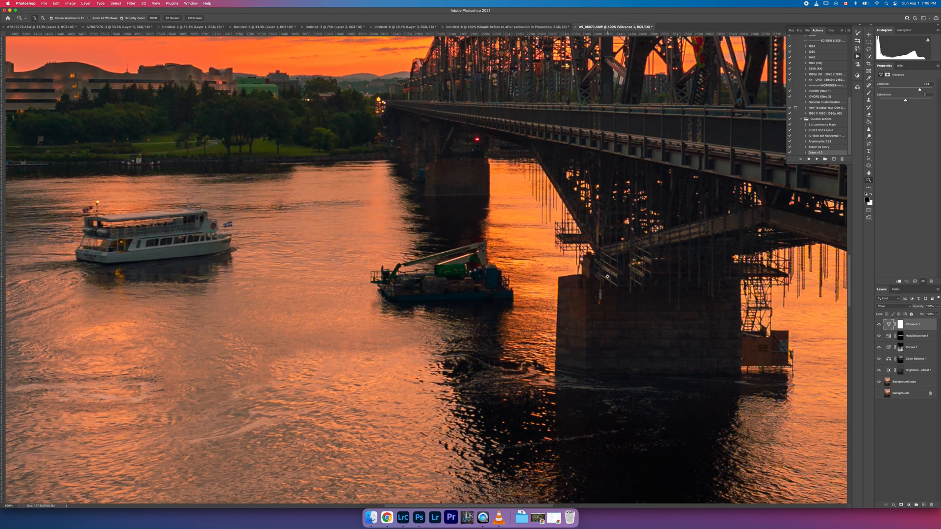
{"action": "key", "text": "alt"}
{"action": "key", "text": "super+alt+shift+e"}
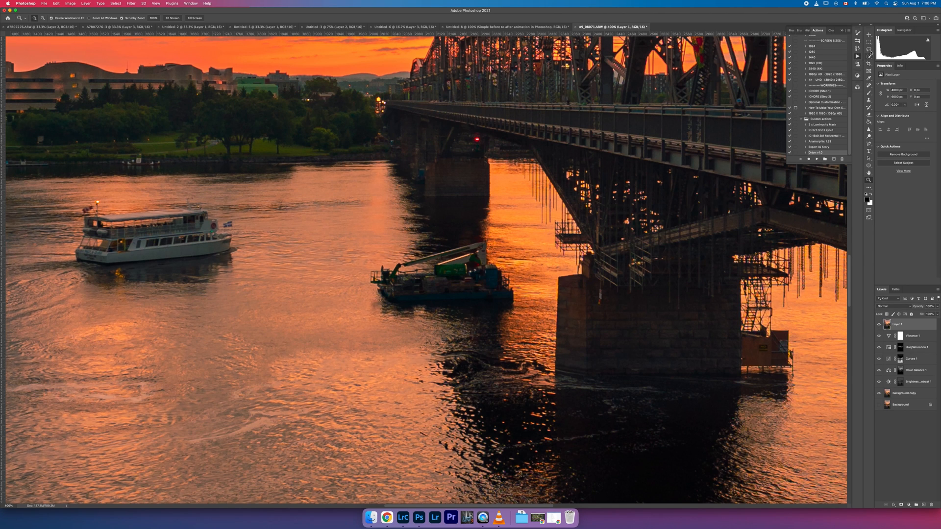
- Lasso the work barge beside the bridge pier, replace it using Content-Aware Fill with Color Adaptation, and deselect
{"action": "left_click", "coordinate": [869, 49]}
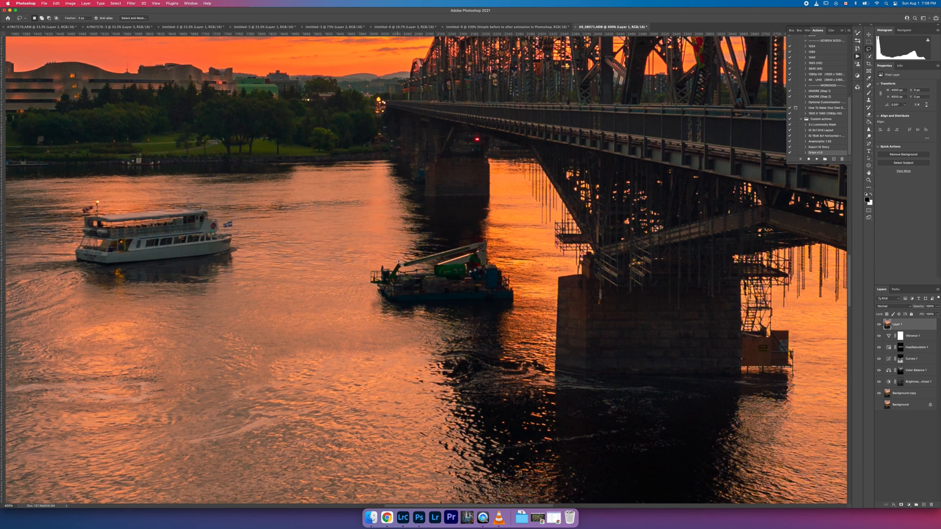
{"action": "mouse_move", "coordinate": [453, 248]}
{"action": "left_mouse_down"}
{"action": "mouse_move", "coordinate": [482, 242]}
{"action": "mouse_move", "coordinate": [513, 297]}
{"action": "mouse_move", "coordinate": [394, 307]}
{"action": "mouse_move", "coordinate": [366, 282]}
{"action": "mouse_move", "coordinate": [369, 262]}
{"action": "mouse_move", "coordinate": [422, 263]}
{"action": "left_mouse_up"}
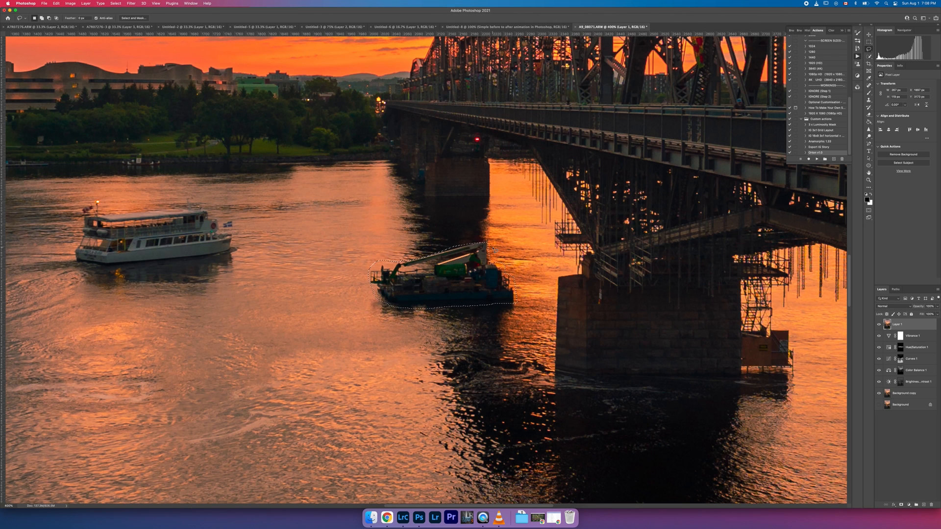
{"action": "key", "text": "shift"}
{"action": "key", "text": "shift+BackSpace"}
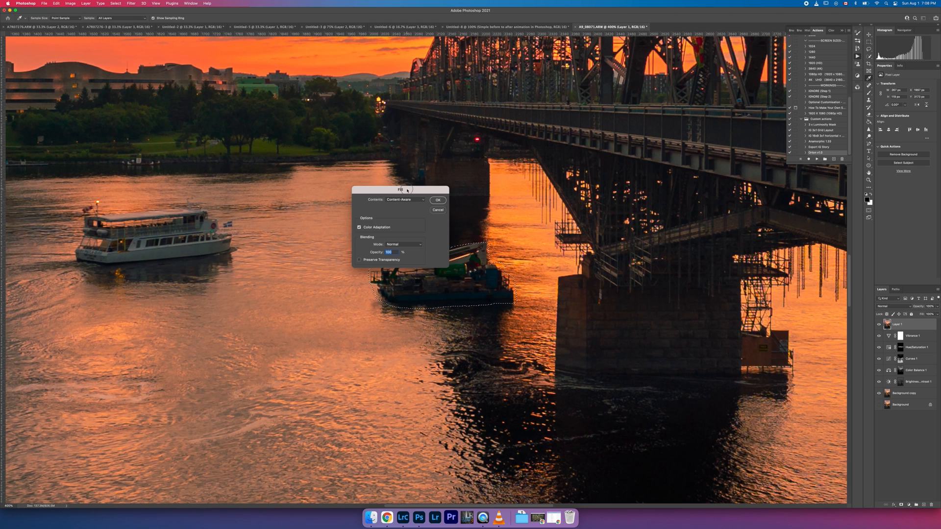
{"action": "left_click_drag", "start_coordinate": [407, 191], "coordinate": [463, 193]}
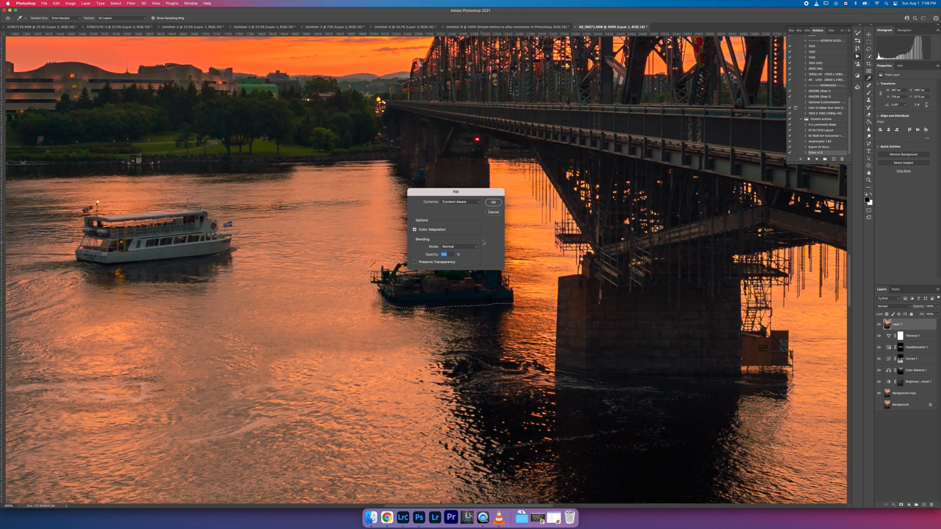
{"action": "left_click", "coordinate": [492, 203]}
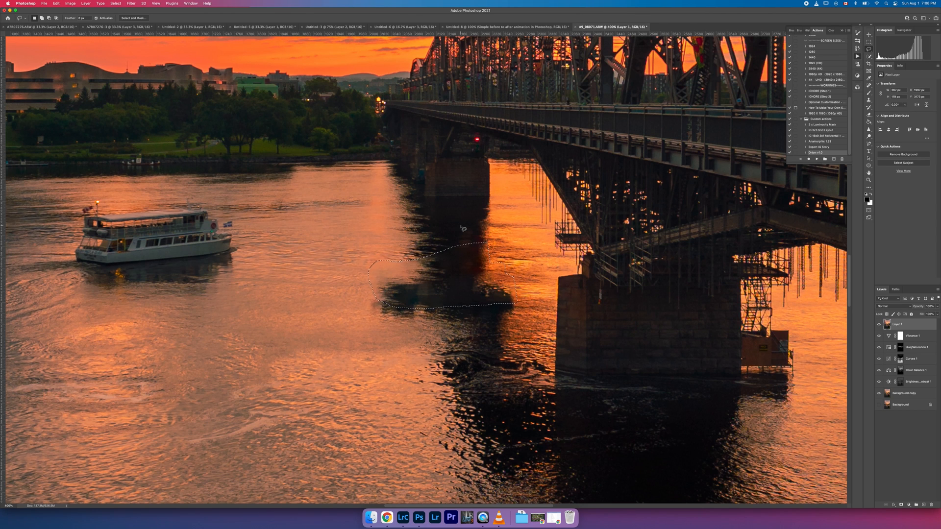
{"action": "key", "text": "super+d"}
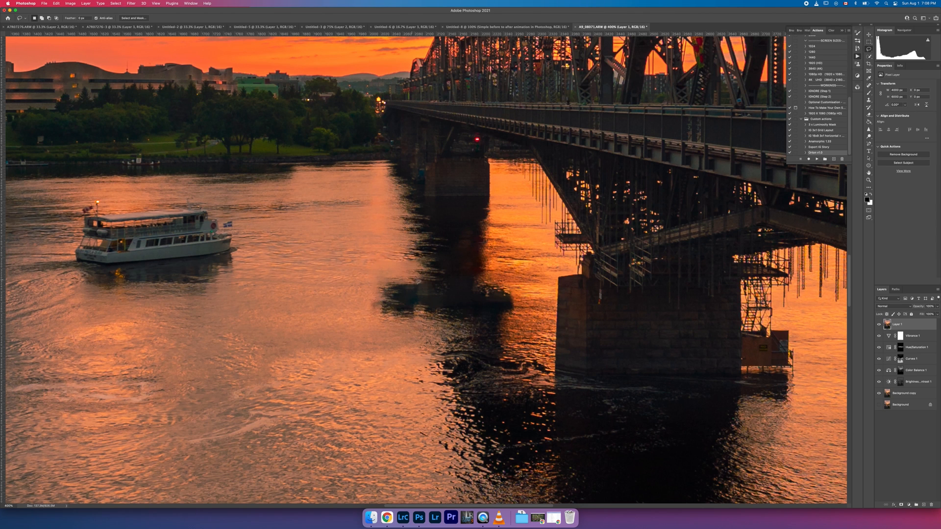
- Lasso the dark barge remnant on the water beside the pier's shadow, remove it with Content-Aware Fill, and deselect
{"action": "mouse_move", "coordinate": [418, 279]}
{"action": "left_mouse_down"}
{"action": "mouse_move", "coordinate": [376, 276]}
{"action": "mouse_move", "coordinate": [352, 297]}
{"action": "mouse_move", "coordinate": [384, 335]}
{"action": "mouse_move", "coordinate": [423, 333]}
{"action": "mouse_move", "coordinate": [439, 294]}
{"action": "left_mouse_up"}
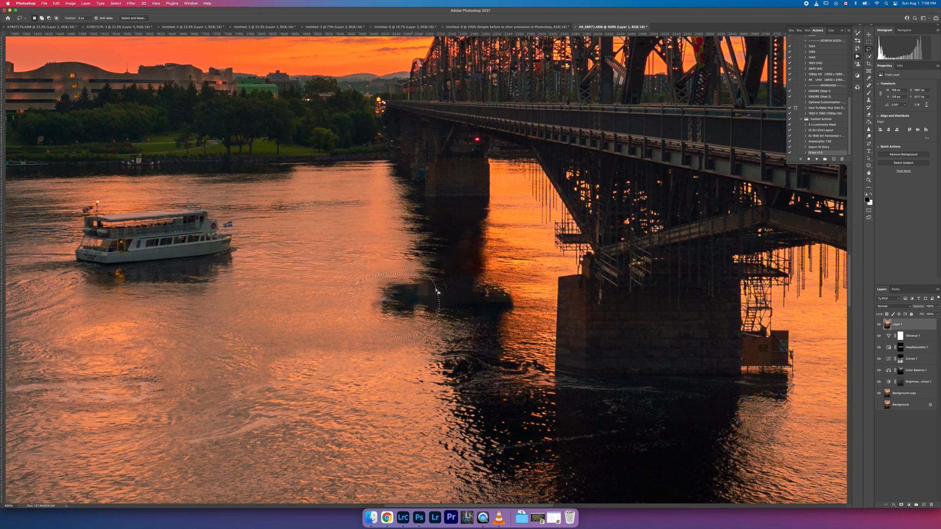
{"action": "key", "text": "shift+BackSpace"}
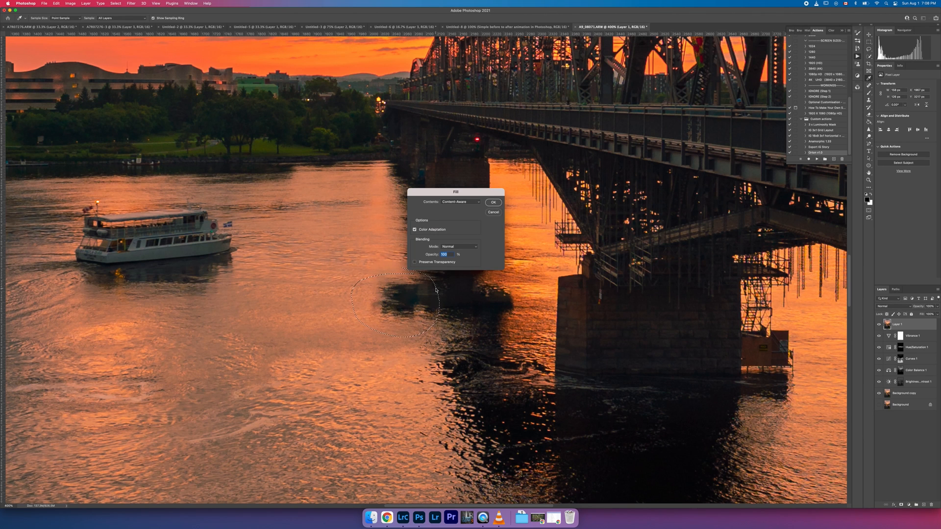
{"action": "key", "text": "Return"}
{"action": "key", "text": "super+d"}
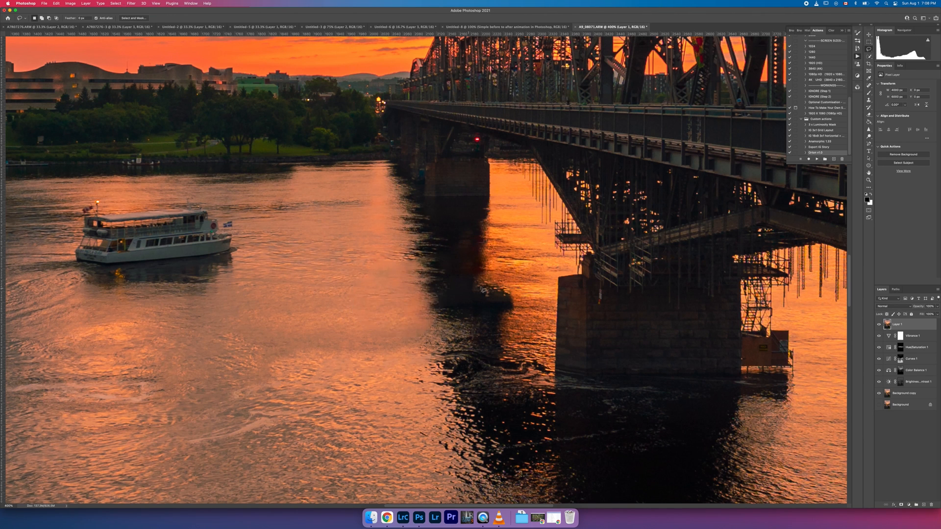
- Lasso the leftover dark patch on the water beside the pier's shadow and fill it with Content-Aware Fill
{"action": "mouse_move", "coordinate": [516, 310]}
{"action": "left_mouse_down"}
{"action": "mouse_move", "coordinate": [496, 310]}
{"action": "mouse_move", "coordinate": [480, 296]}
{"action": "mouse_move", "coordinate": [482, 283]}
{"action": "mouse_move", "coordinate": [496, 280]}
{"action": "mouse_move", "coordinate": [522, 308]}
{"action": "left_mouse_up"}
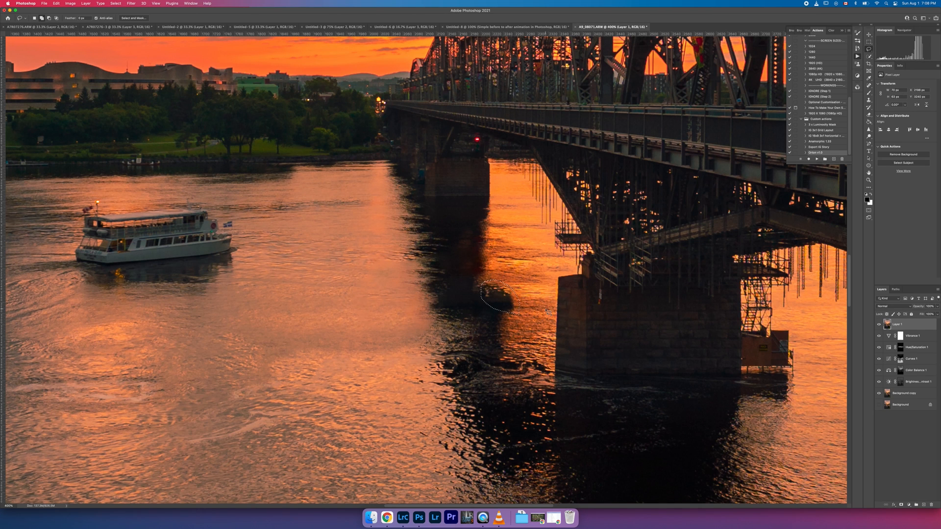
{"action": "key", "text": "shift+BackSpace"}
{"action": "key", "text": "Return"}
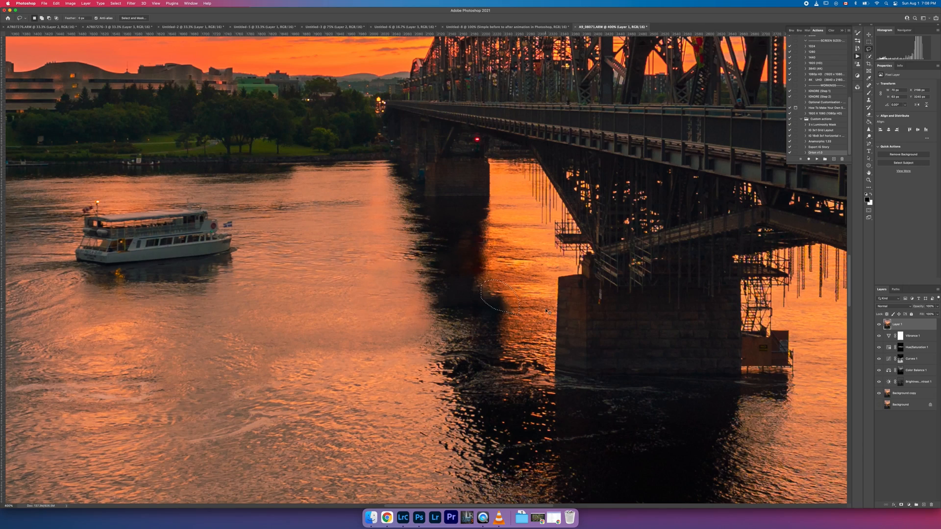
{"action": "key", "text": "super+0"}
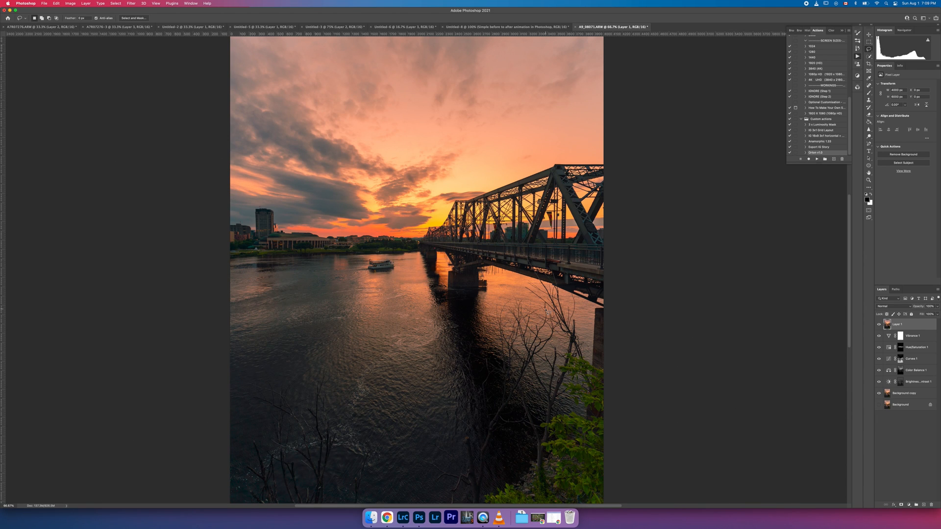
- Undo the Content-Aware fills on the water to bring back the work barge, and clear the selection
{"action": "key", "text": "super+z"}
{"action": "key", "text": "super+z"}
{"action": "key", "text": "super+z"}
{"action": "key", "text": "super+z"}
{"action": "key", "text": "super+z"}
{"action": "key", "text": "super+z"}
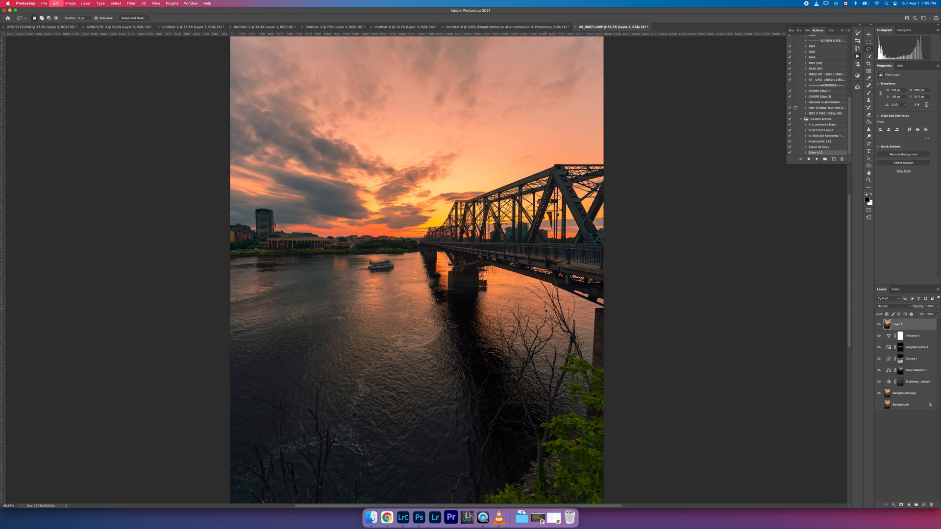
{"action": "key", "text": "super+z"}
{"action": "key", "text": "super+z"}
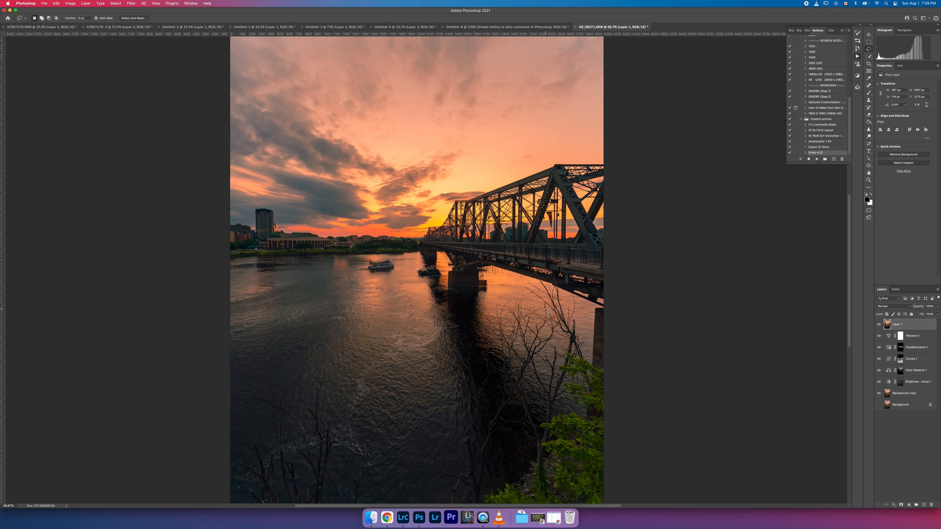
{"action": "key", "text": "super+d"}
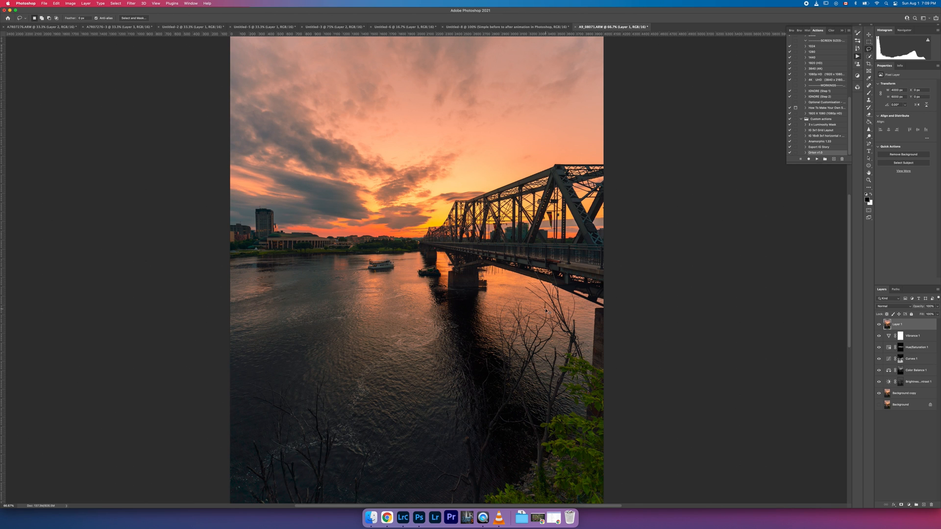
- Lasso the work barge together with its dark reflection, remove it using Content-Aware Fill with Color Adaptation, and deselect
{"action": "key", "text": "super+equal"}
{"action": "key", "text": "super+equal"}
{"action": "key", "text": "super+equal"}
{"action": "key", "text": "super+equal"}
{"action": "key", "text": "super+equal"}
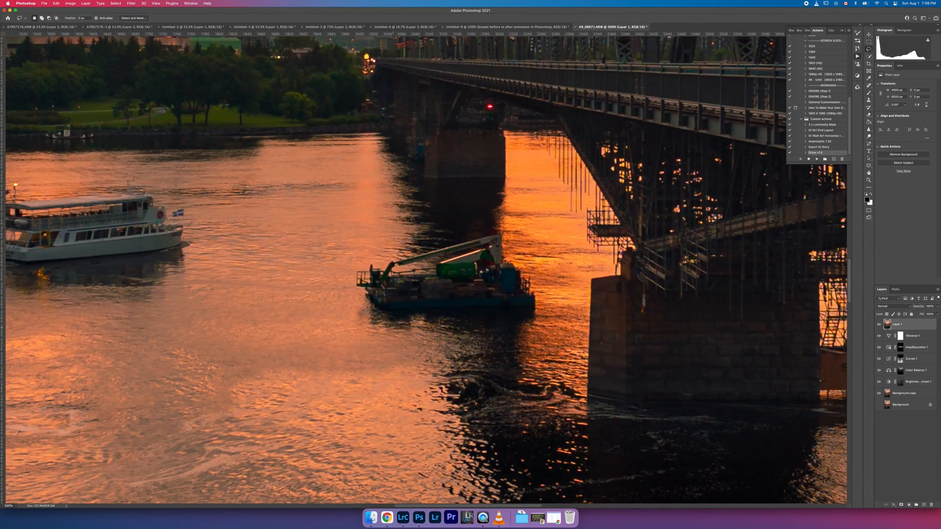
{"action": "mouse_move", "coordinate": [367, 308]}
{"action": "left_mouse_down"}
{"action": "mouse_move", "coordinate": [352, 283]}
{"action": "mouse_move", "coordinate": [364, 297]}
{"action": "mouse_move", "coordinate": [353, 278]}
{"action": "mouse_move", "coordinate": [363, 262]}
{"action": "mouse_move", "coordinate": [381, 269]}
{"action": "mouse_move", "coordinate": [496, 235]}
{"action": "mouse_move", "coordinate": [538, 301]}
{"action": "mouse_move", "coordinate": [527, 327]}
{"action": "mouse_move", "coordinate": [489, 333]}
{"action": "mouse_move", "coordinate": [371, 326]}
{"action": "mouse_move", "coordinate": [356, 317]}
{"action": "mouse_move", "coordinate": [353, 307]}
{"action": "mouse_move", "coordinate": [367, 304]}
{"action": "left_mouse_up"}
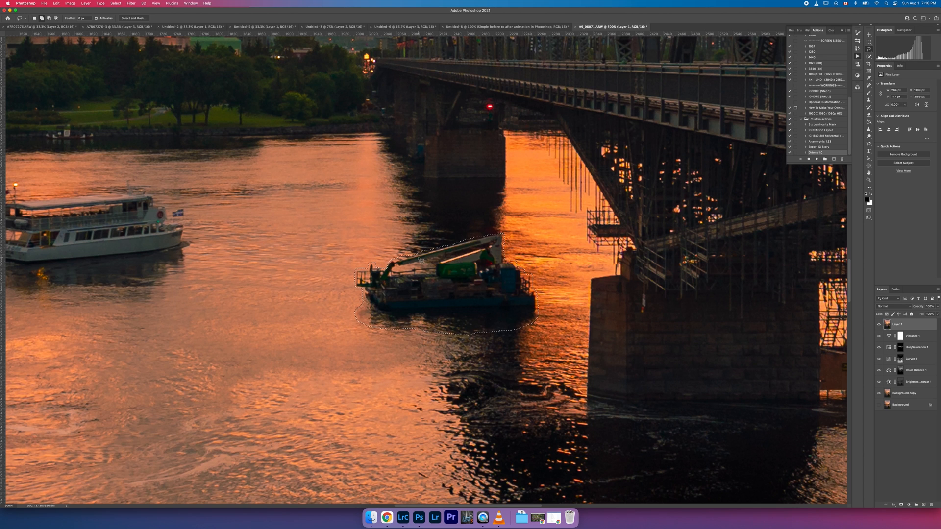
{"action": "key", "text": "shift+BackSpace"}
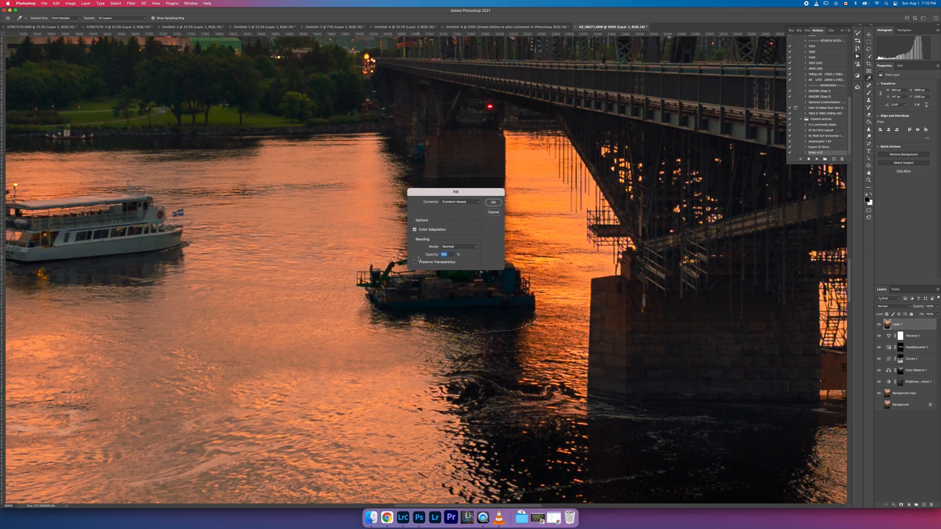
{"action": "key", "text": "Return"}
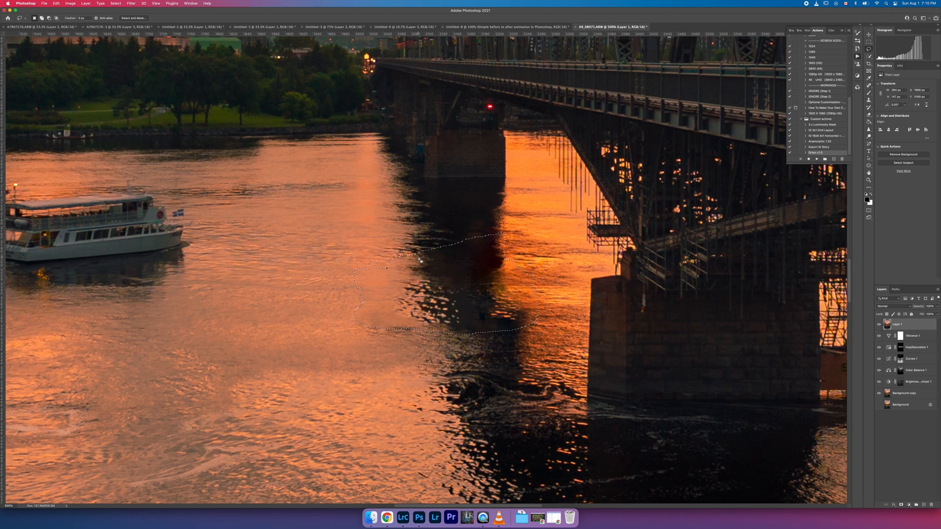
{"action": "key", "text": "super+d"}
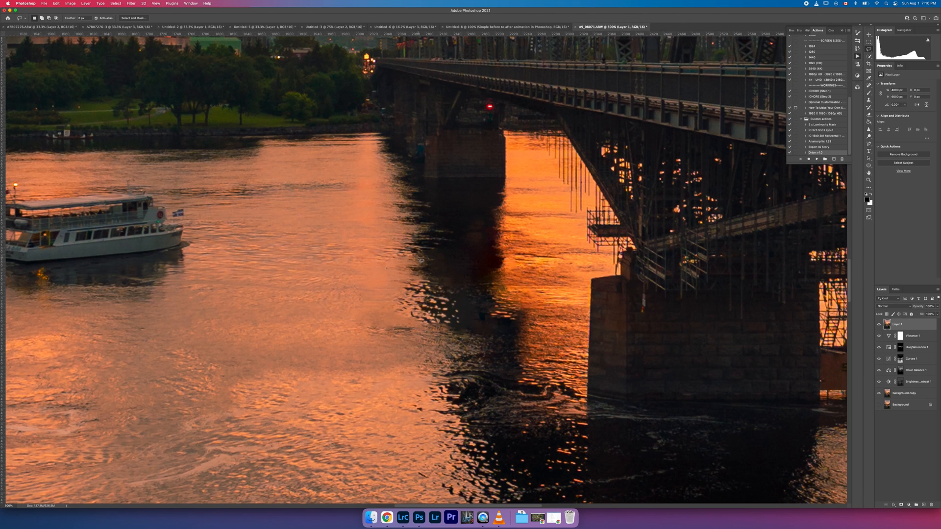
- Set up the Clone Stamp tool with adjusted opacity and flow and a softer round brush for retouching the water
{"action": "left_click", "coordinate": [868, 99]}
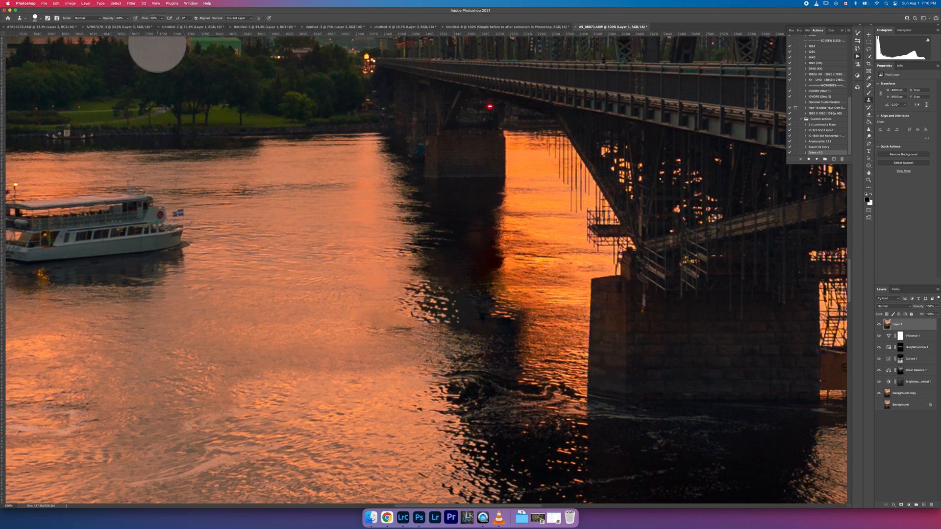
{"action": "left_click", "coordinate": [128, 18]}
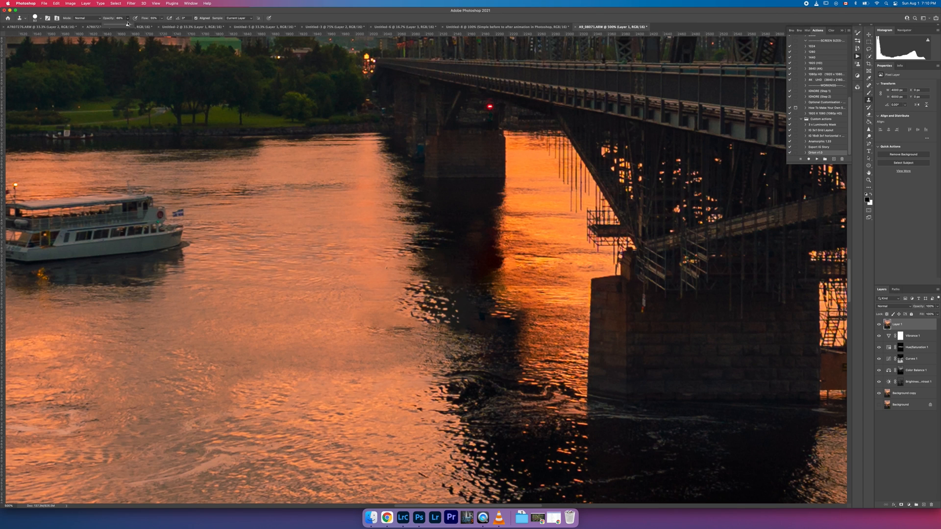
{"action": "left_click_drag", "start_coordinate": [125, 25], "coordinate": [170, 26]}
{"action": "left_click", "coordinate": [162, 20]}
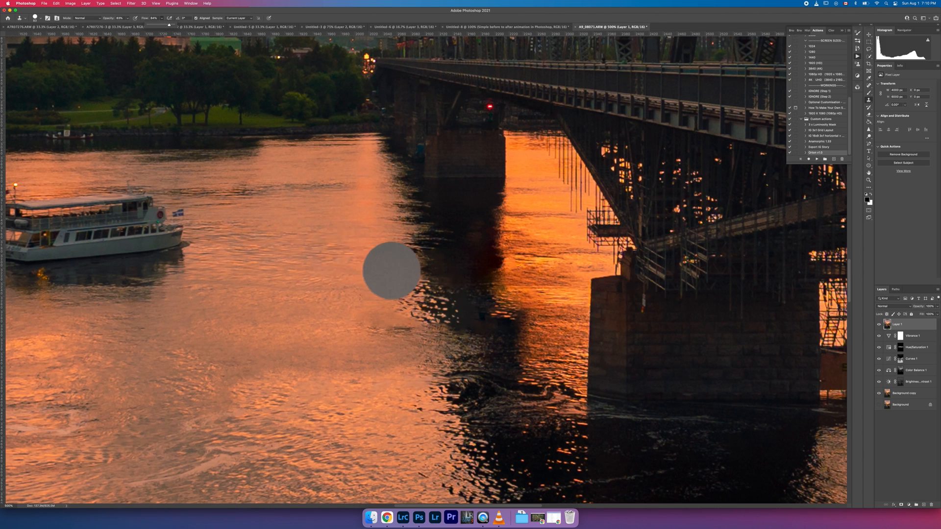
{"action": "scroll", "coordinate": [387, 266], "scroll_direction": "down", "scroll_amount": 10}
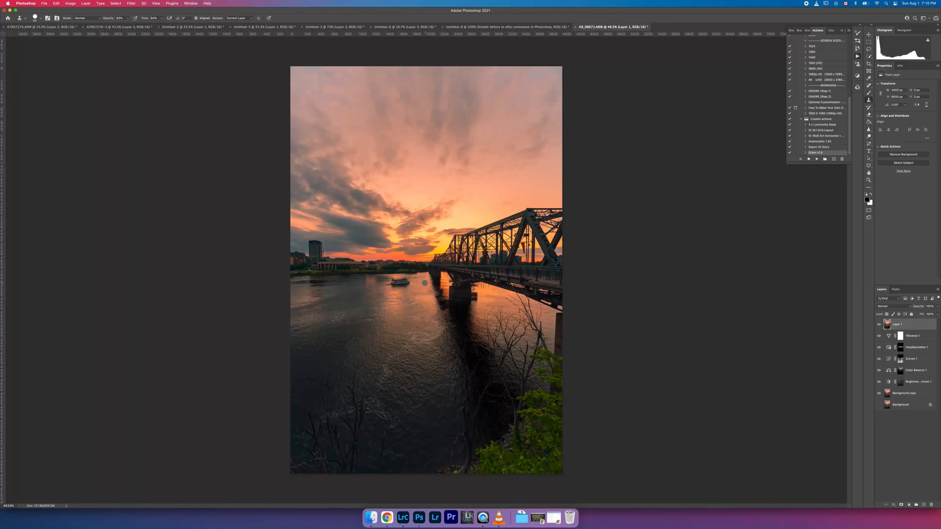
{"action": "scroll", "coordinate": [427, 284], "scroll_direction": "up", "scroll_amount": 10}
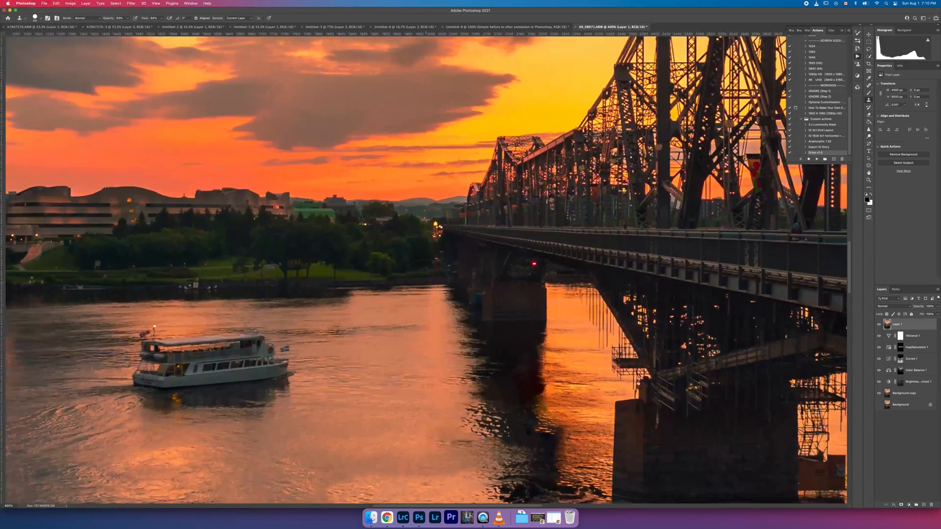
{"action": "left_click_drag", "start_coordinate": [459, 405], "coordinate": [446, 207]}
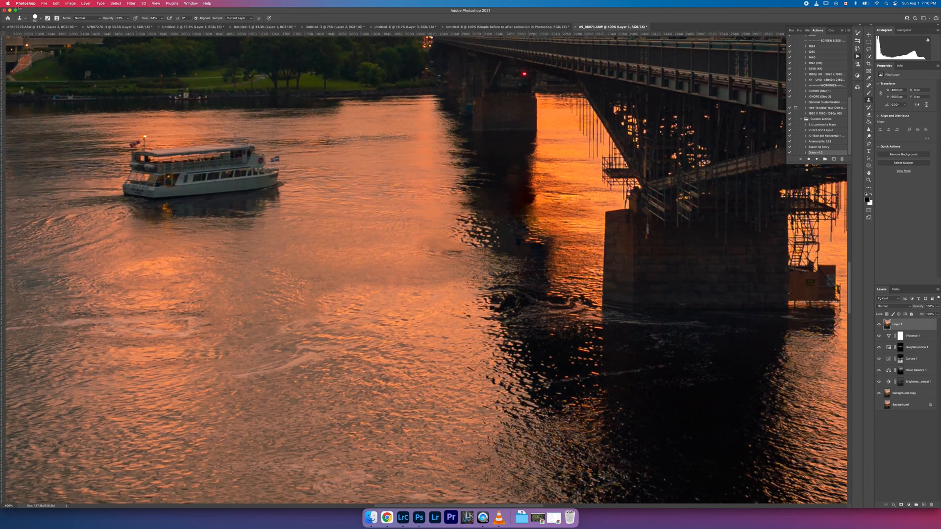
{"action": "left_click", "coordinate": [35, 18]}
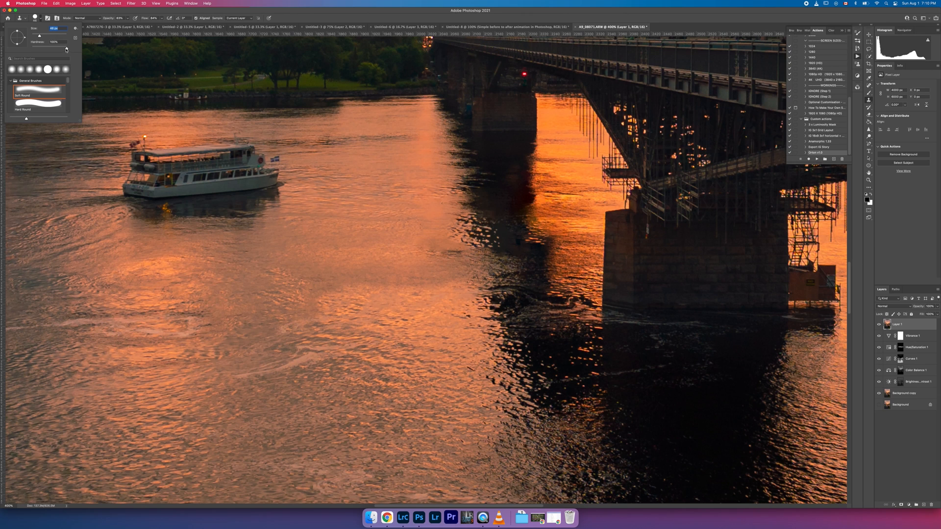
{"action": "key", "text": "Tab"}
{"action": "key", "text": "Tab"}
{"action": "key", "text": "Return"}
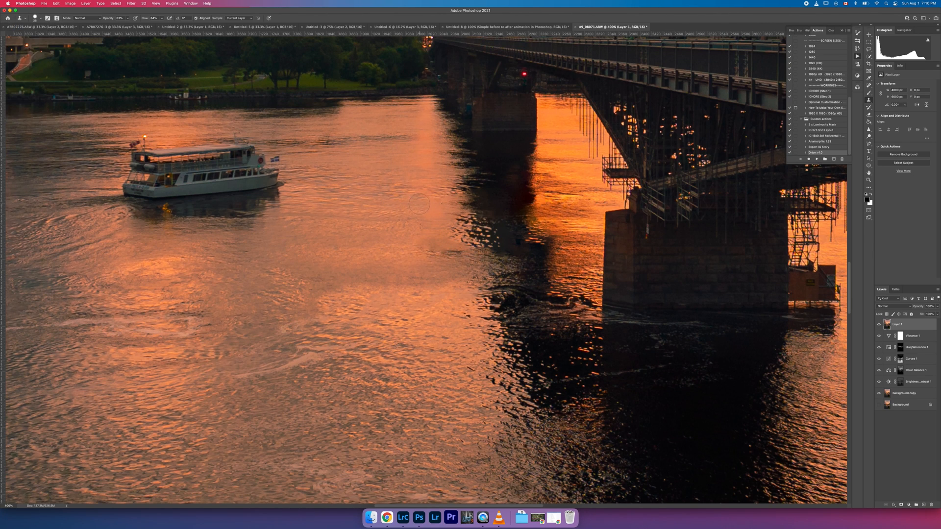
- Clone clean water texture over the smeared patches where the barge stood beside the pier's shadow
{"action": "left_click_drag", "start_coordinate": [421, 205], "coordinate": [437, 204]}
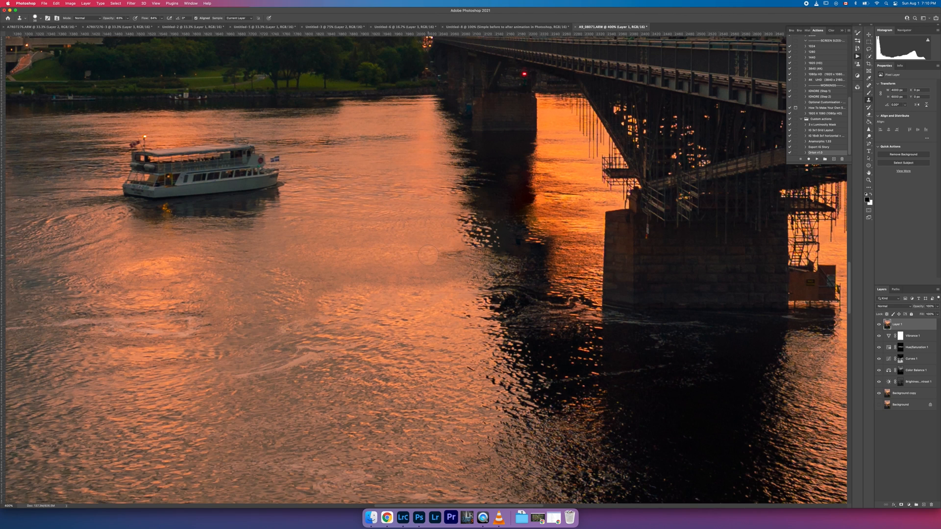
{"action": "left_click_drag", "start_coordinate": [427, 255], "coordinate": [434, 255]}
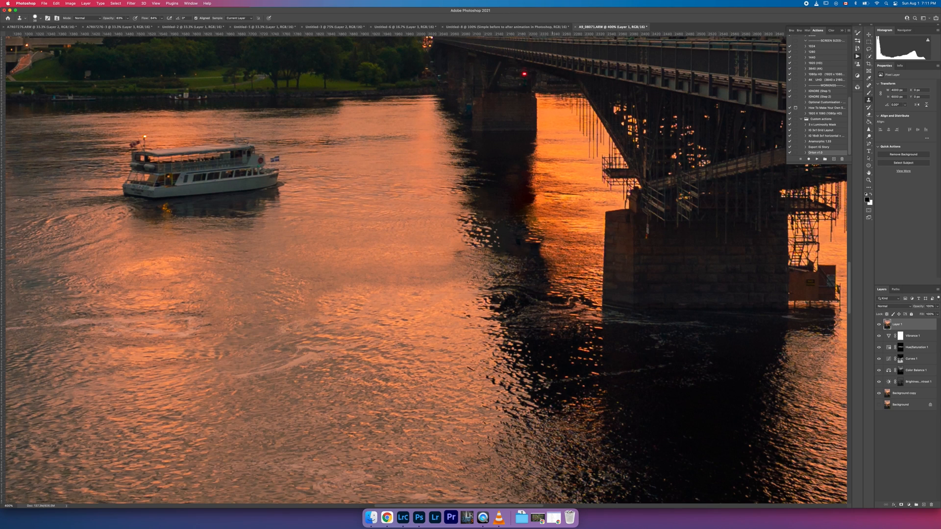
{"action": "left_click", "coordinate": [586, 248]}
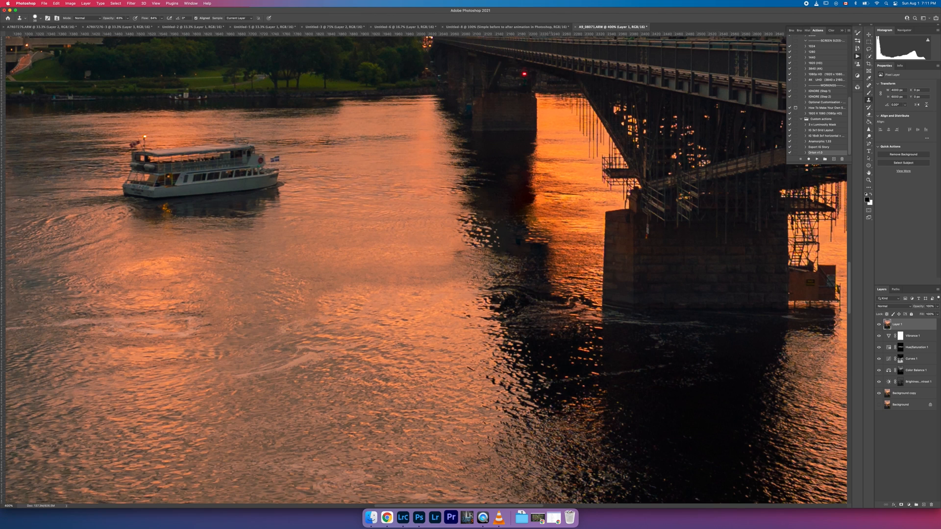
- Sample nearby water and clone over the leftover marks in and around the distant pier's shadow, undoing the stroke that misses
{"action": "left_click", "coordinate": [509, 241], "text": "alt"}
{"action": "left_click", "coordinate": [494, 249]}
{"action": "left_click", "coordinate": [531, 273], "text": "alt"}
{"action": "left_click_drag", "start_coordinate": [508, 234], "coordinate": [501, 227]}
{"action": "mouse_move", "coordinate": [508, 252]}
{"action": "left_mouse_down"}
{"action": "mouse_move", "coordinate": [525, 257]}
{"action": "mouse_move", "coordinate": [531, 284]}
{"action": "mouse_move", "coordinate": [554, 260]}
{"action": "left_mouse_up"}
{"action": "key", "text": "super+z"}
{"action": "left_click", "coordinate": [531, 190]}
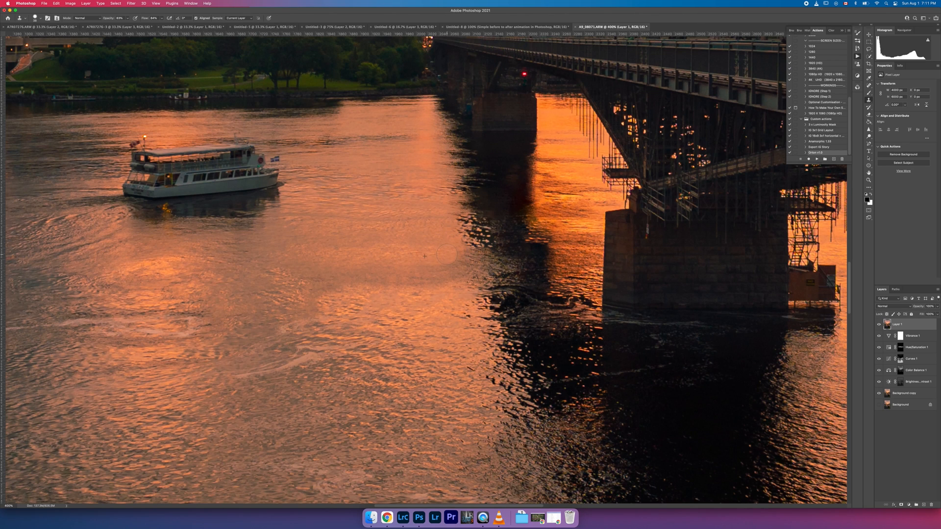
{"action": "left_click_drag", "start_coordinate": [446, 254], "coordinate": [451, 255]}
- Examine the retouched water around the pier's shadow close up and in the full image
{"action": "key", "text": "super+0"}
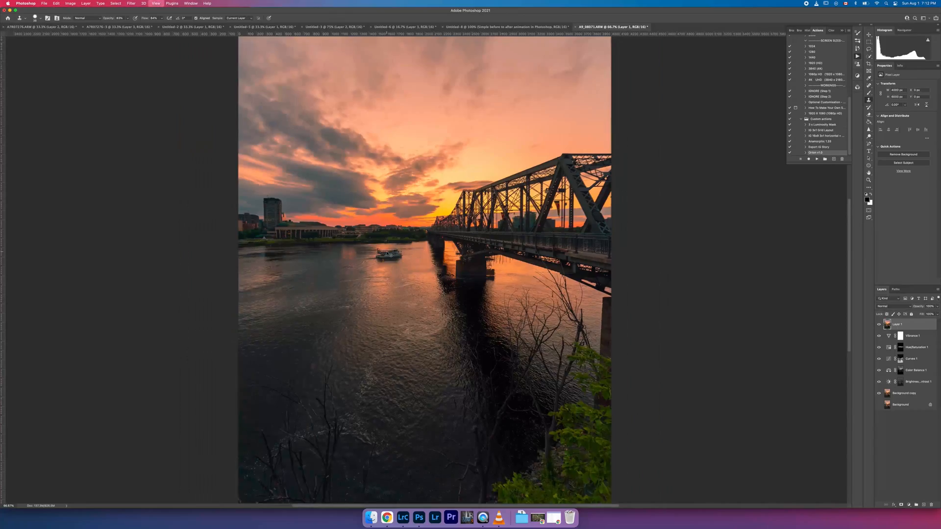
{"action": "key", "text": "super+minus"}
{"action": "key", "text": "super+equal"}
{"action": "key", "text": "super+equal"}
{"action": "key", "text": "super+equal"}
{"action": "key", "text": "super+equal"}
{"action": "key", "text": "super+equal"}
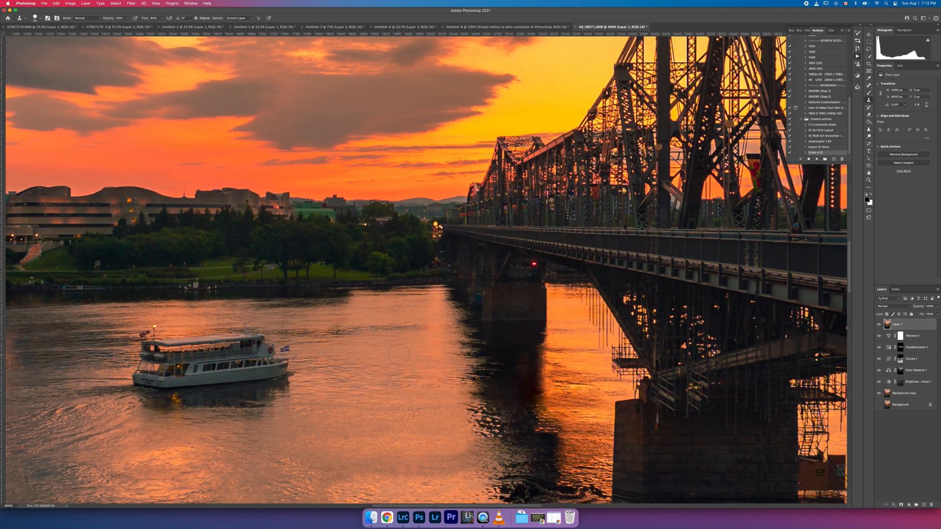
{"action": "left_click", "coordinate": [541, 404]}
{"action": "key", "text": "super+1"}
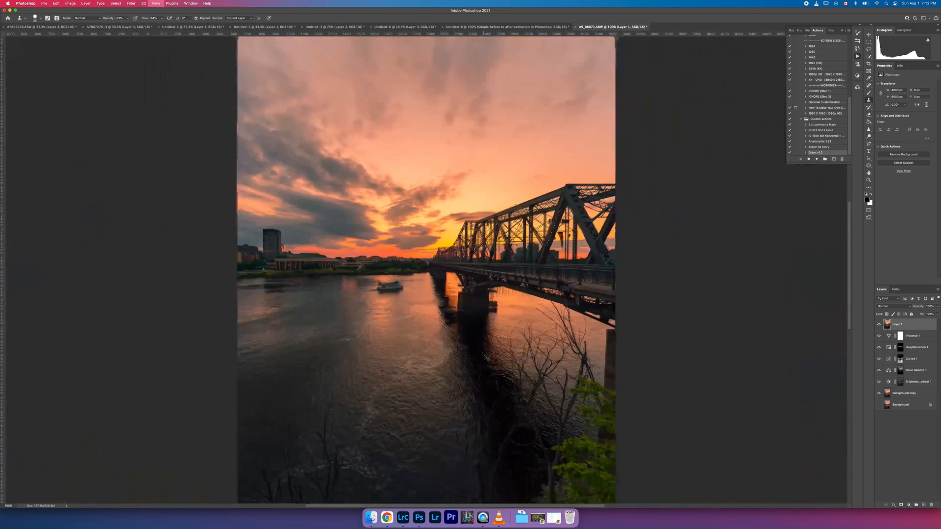
{"action": "key", "text": "super+minus"}
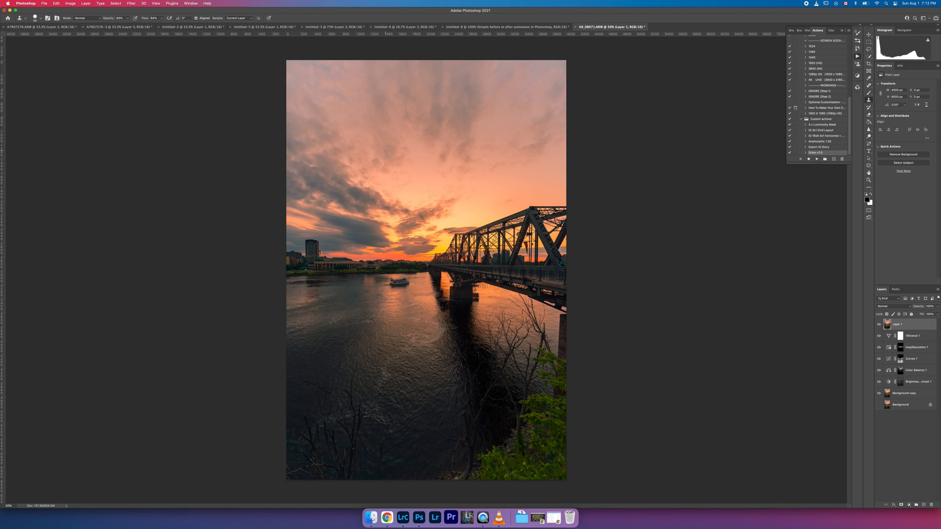
- Compare the finished, retouched image repeatedly with the Background copy layer shown alone
{"action": "left_click", "coordinate": [878, 394], "text": "alt"}
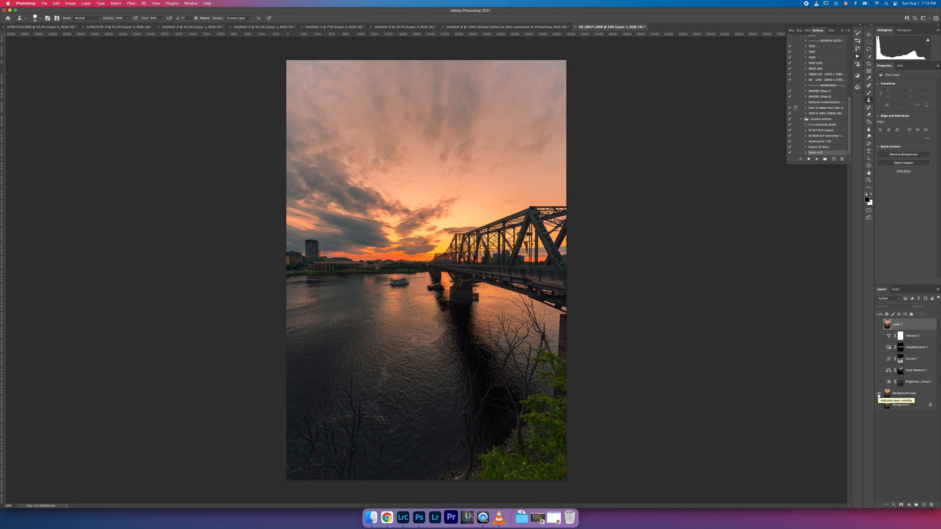
{"action": "left_click", "coordinate": [878, 394], "text": "alt"}
{"action": "left_click", "coordinate": [878, 394], "text": "alt"}
{"action": "left_click", "coordinate": [878, 393], "text": "alt"}
{"action": "left_click", "coordinate": [879, 393], "text": "alt"}
{"action": "left_click", "coordinate": [878, 394], "text": "alt"}
{"action": "left_click", "coordinate": [878, 394], "text": "alt"}
{"action": "left_click", "coordinate": [879, 394], "text": "alt"}
{"action": "left_click", "coordinate": [878, 394], "text": "alt"}
{"action": "left_click", "coordinate": [878, 394], "text": "alt"}
{"action": "left_click", "coordinate": [879, 394], "text": "alt"}
{"action": "left_click", "coordinate": [878, 394], "text": "alt"}
{"action": "left_click", "coordinate": [878, 394], "text": "alt"}
{"action": "left_click", "coordinate": [878, 394], "text": "alt"}
{"action": "left_click", "coordinate": [878, 394], "text": "alt"}
{"action": "left_click", "coordinate": [878, 394], "text": "alt"}
{"action": "left_click", "coordinate": [879, 394], "text": "alt"}
{"action": "left_click", "coordinate": [879, 393], "text": "alt"}
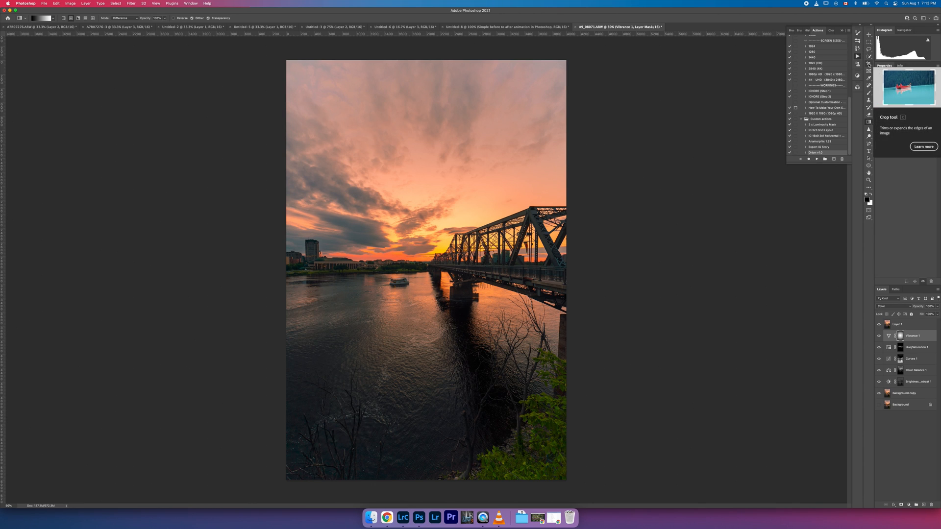
- Try to crop the photo to a 4:5 ratio, bringing in the edge on the city skyline side
{"action": "left_click", "coordinate": [868, 65]}
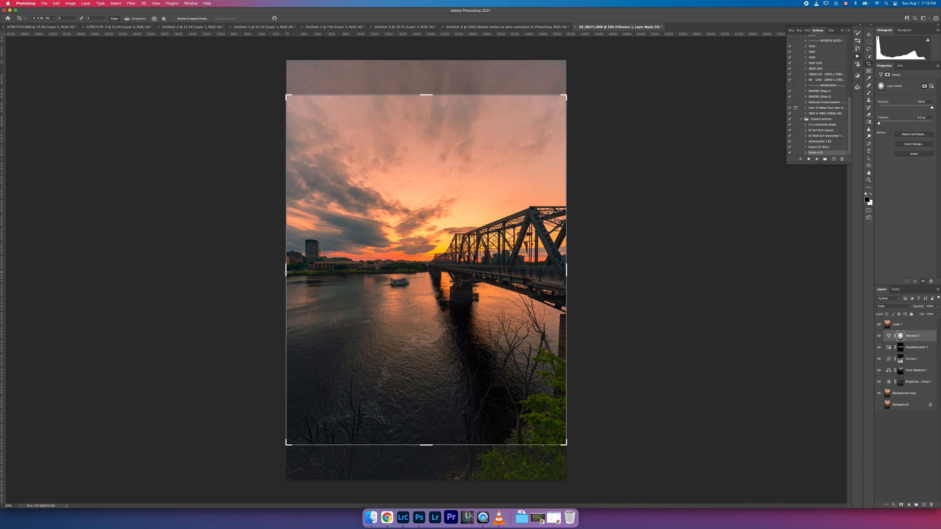
{"action": "left_click_drag", "start_coordinate": [287, 271], "coordinate": [300, 272]}
{"action": "key", "text": "Return"}
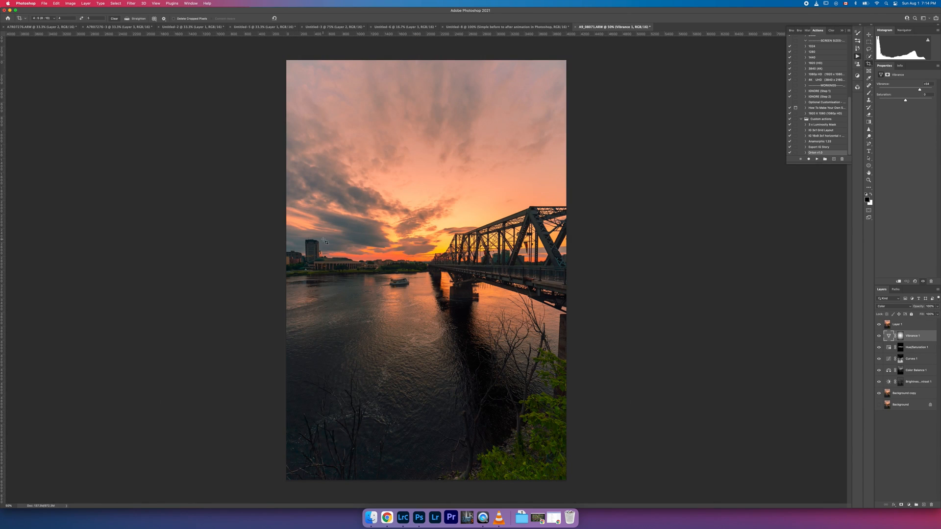
- Add a new guide layout with 2 columns and 1 row to mark the photo's vertical centre
{"action": "left_click", "coordinate": [168, 3]}
{"action": "mouse_move", "coordinate": [156, 3]}
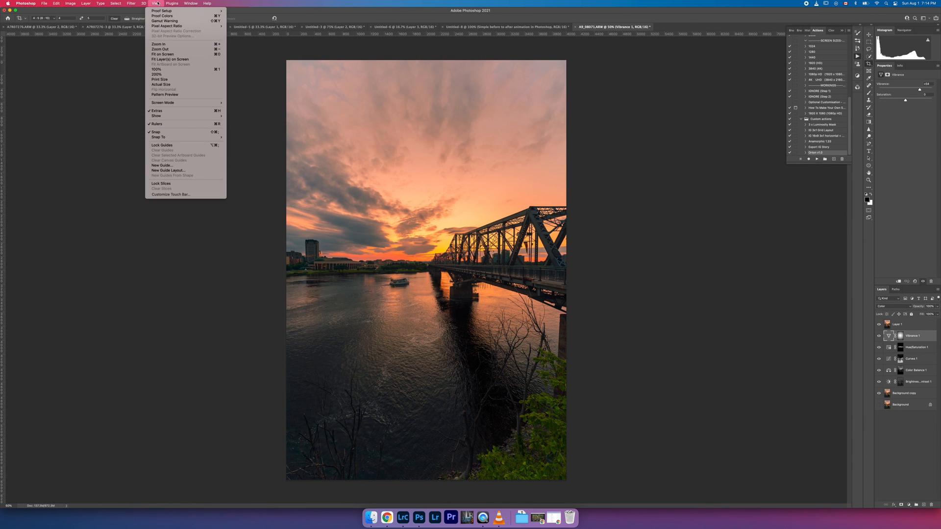
{"action": "left_click", "coordinate": [182, 171]}
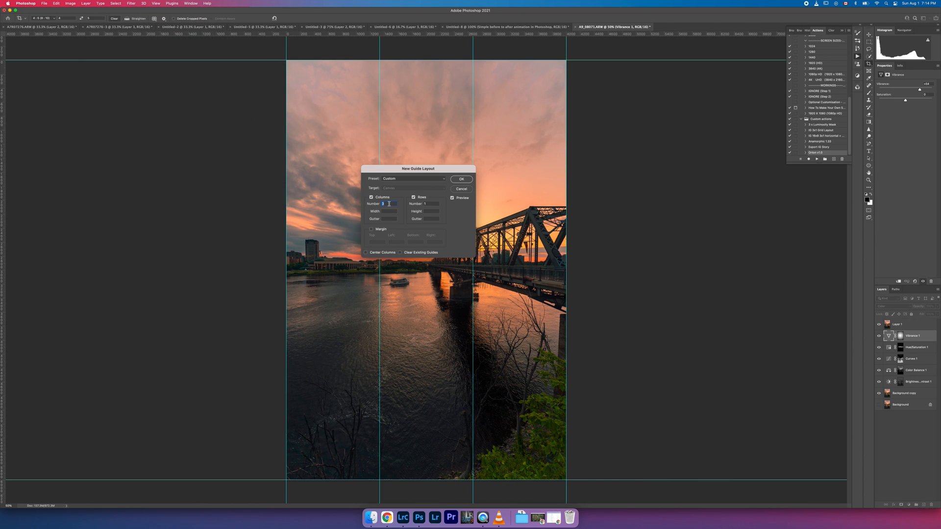
{"action": "type", "text": "2"}
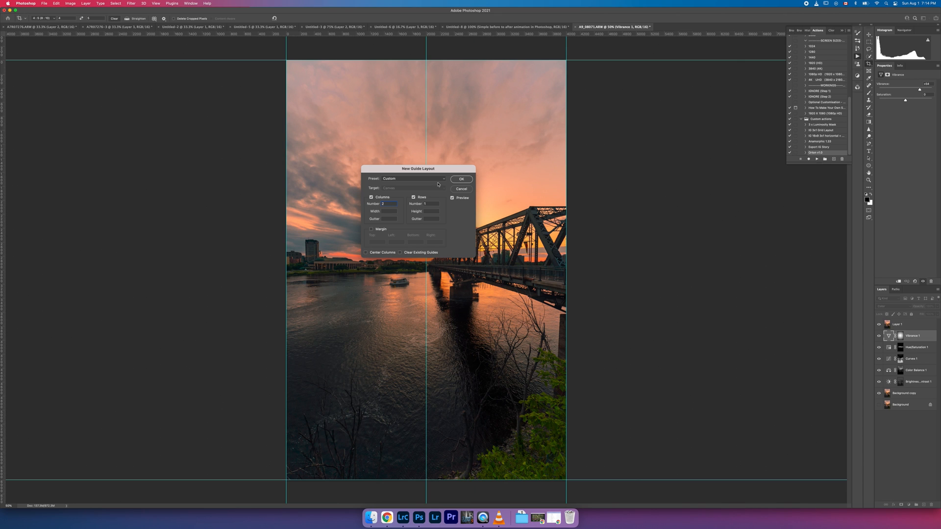
{"action": "left_click", "coordinate": [458, 179]}
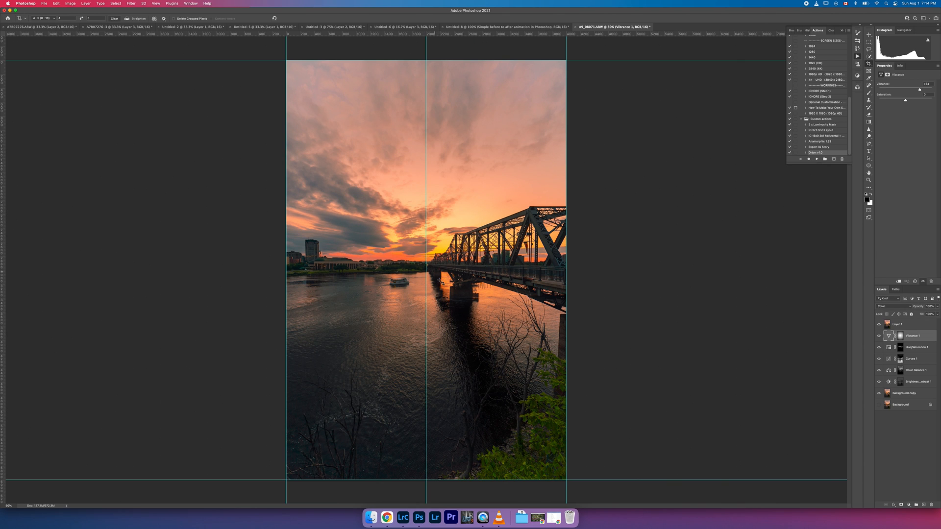
- Size a 4:5 crop frame that meets the photo's edge on the bridge side and trims a narrow strip on the skyline side
{"action": "left_click", "coordinate": [463, 266]}
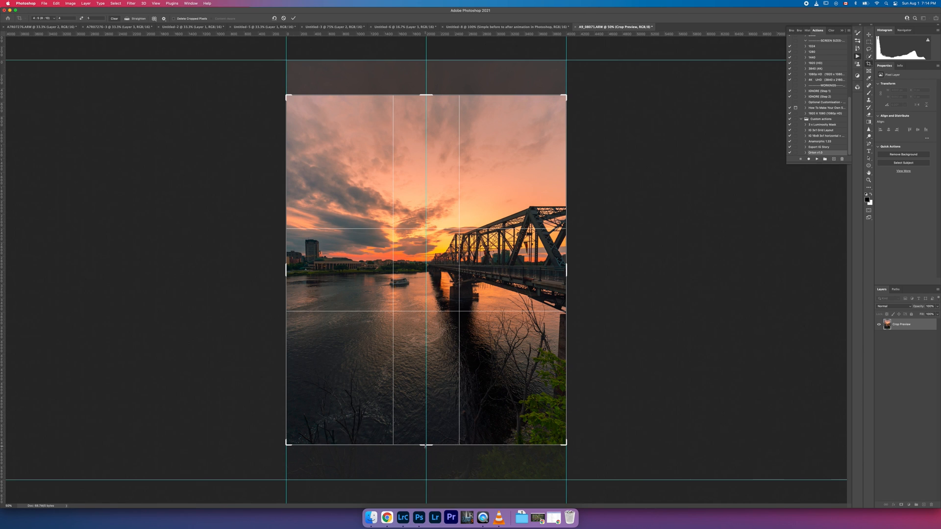
{"action": "mouse_move", "coordinate": [425, 446]}
{"action": "left_mouse_down"}
{"action": "mouse_move", "coordinate": [425, 414]}
{"action": "mouse_move", "coordinate": [424, 434]}
{"action": "left_mouse_up"}
{"action": "left_click_drag", "start_coordinate": [439, 382], "coordinate": [438, 383]}
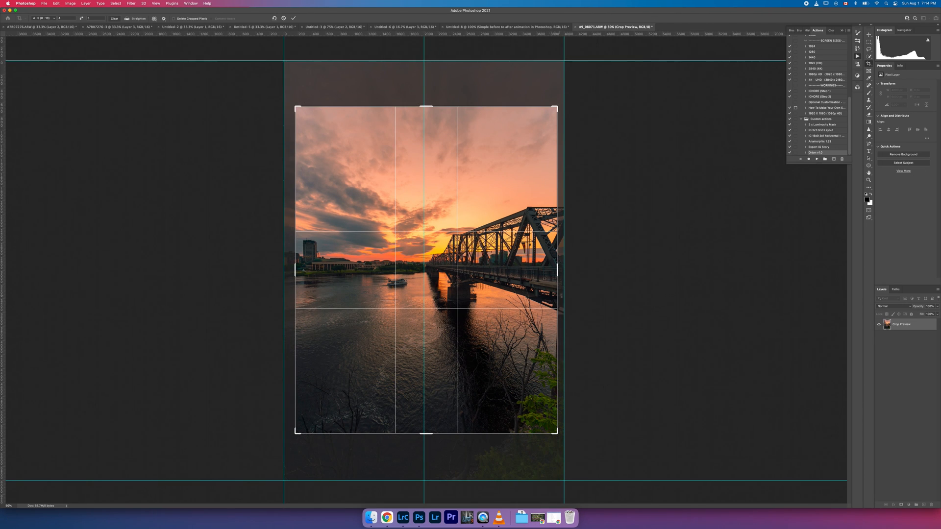
{"action": "left_click_drag", "start_coordinate": [557, 273], "coordinate": [561, 274]}
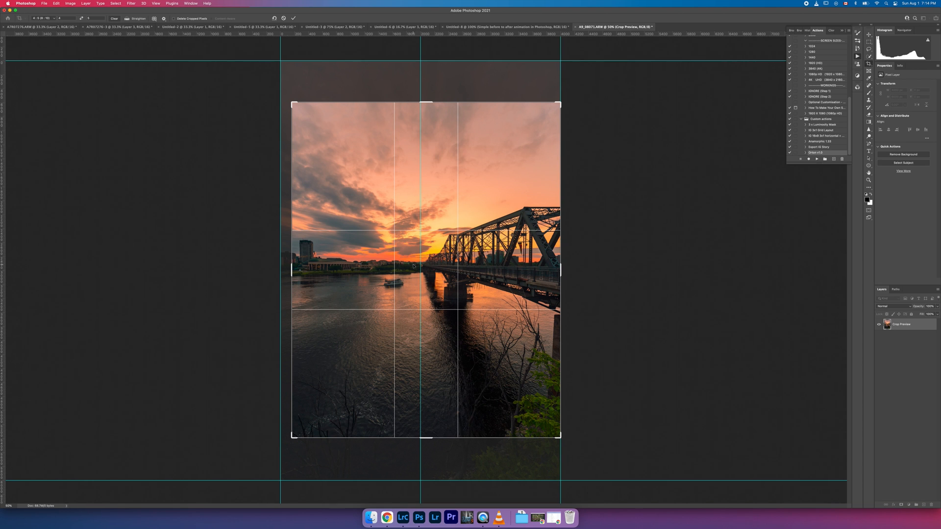
{"action": "left_click_drag", "start_coordinate": [291, 271], "coordinate": [291, 271]}
- Nudge the photo down inside the 4:5 frame, apply the crop, and fine-tune its vertical placement by shifting the photo slightly up
{"action": "key", "text": "Down"}
{"action": "key", "text": "Down"}
{"action": "key", "text": "Down"}
{"action": "key", "text": "Down"}
{"action": "key", "text": "Down"}
{"action": "key", "text": "Down"}
{"action": "key", "text": "Down"}
{"action": "key", "text": "Down"}
{"action": "key", "text": "Down"}
{"action": "key", "text": "Down"}
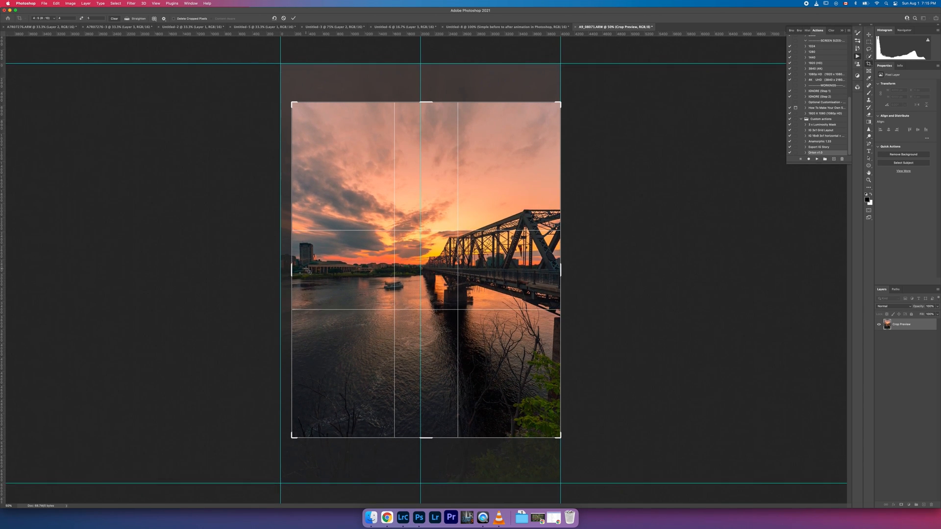
{"action": "key", "text": "Down"}
{"action": "key", "text": "Down"}
{"action": "key", "text": "Down"}
{"action": "key", "text": "Down"}
{"action": "key", "text": "Down"}
{"action": "key", "text": "Down"}
{"action": "key", "text": "Down"}
{"action": "key", "text": "Down"}
{"action": "key", "text": "Down"}
{"action": "key", "text": "Down"}
{"action": "key", "text": "Down"}
{"action": "key", "text": "Down"}
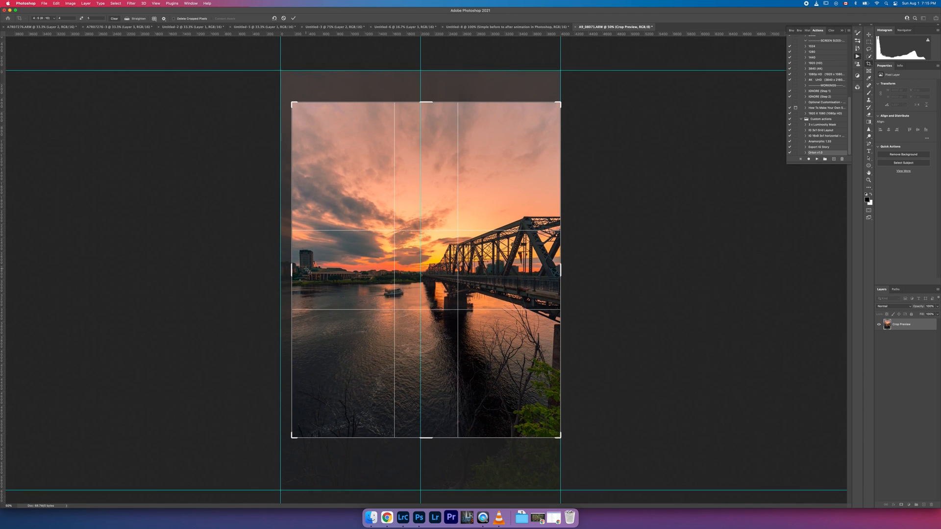
{"action": "key", "text": "Down"}
{"action": "key", "text": "Down"}
{"action": "key", "text": "Down"}
{"action": "key", "text": "Down"}
{"action": "key", "text": "Down"}
{"action": "key", "text": "Down"}
{"action": "key", "text": "Down"}
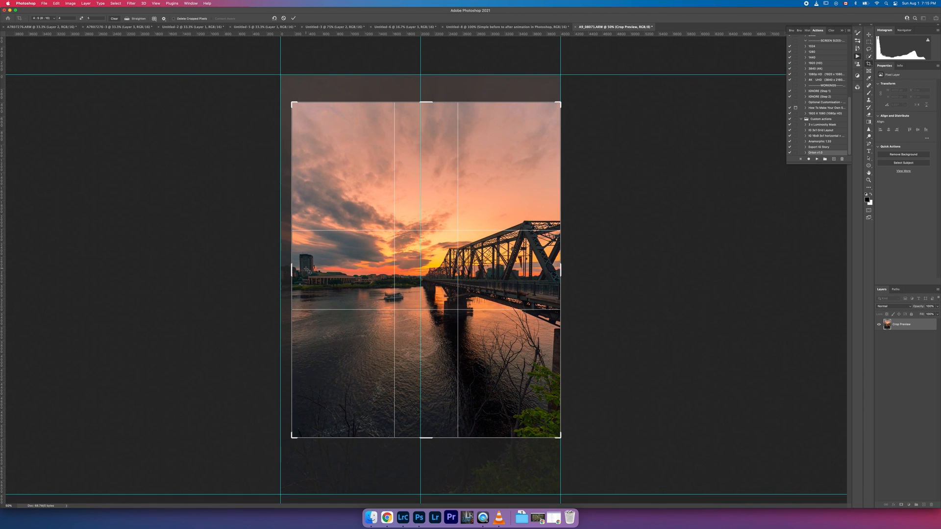
{"action": "key", "text": "Up"}
{"action": "key", "text": "Up"}
{"action": "key", "text": "Up"}
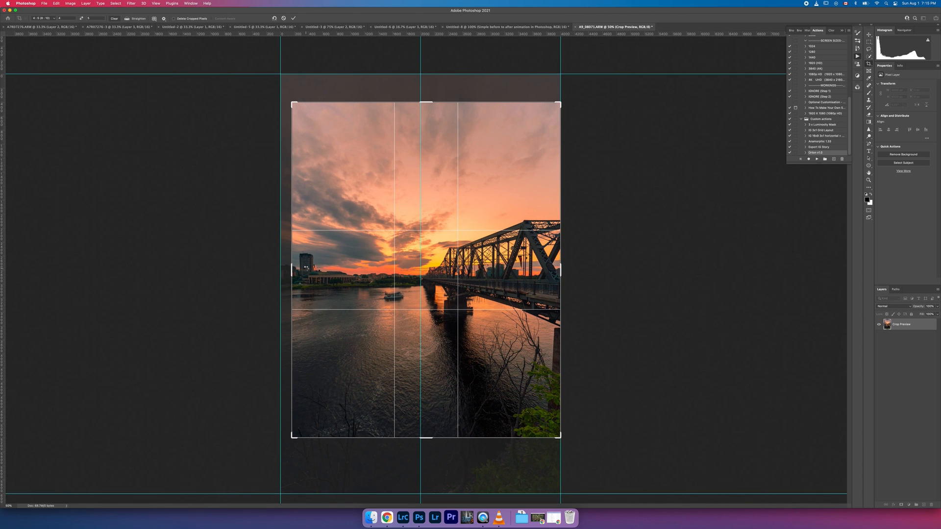
{"action": "key", "text": "Return"}
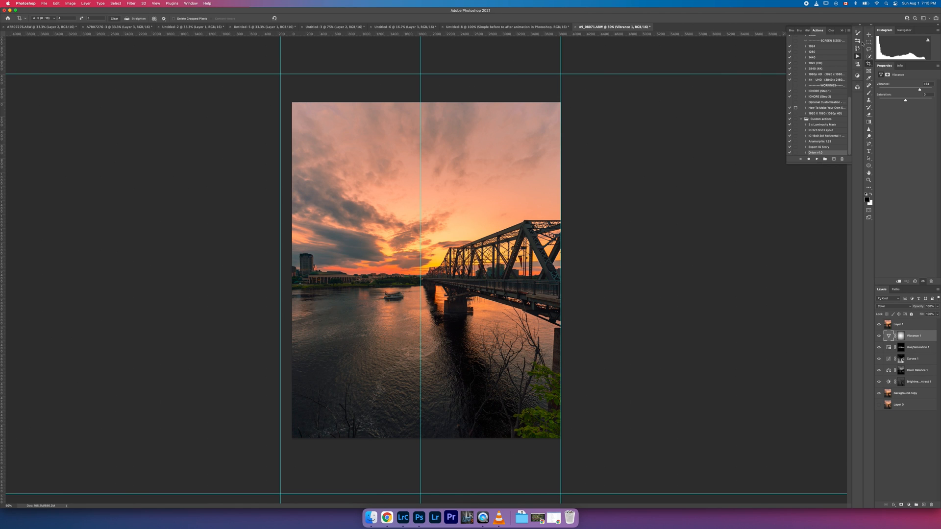
{"action": "left_click", "coordinate": [867, 64]}
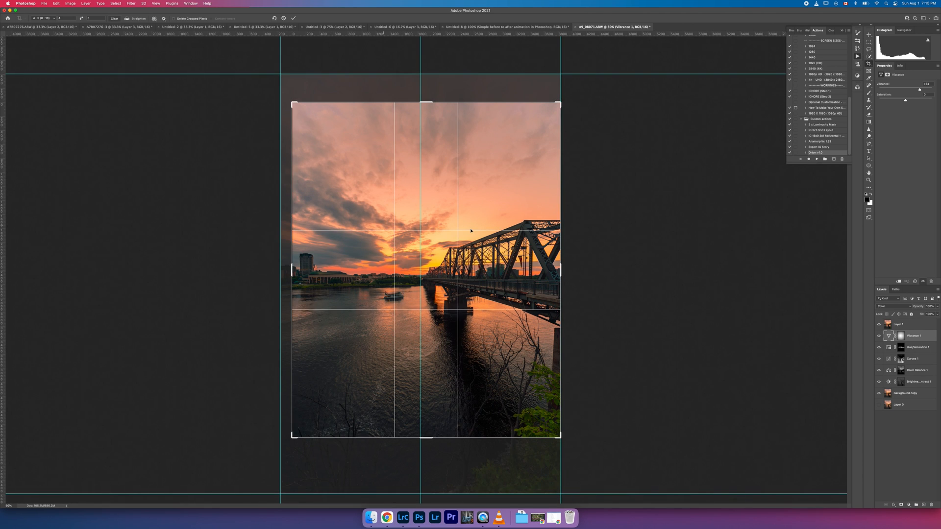
{"action": "left_click_drag", "start_coordinate": [470, 231], "coordinate": [469, 228]}
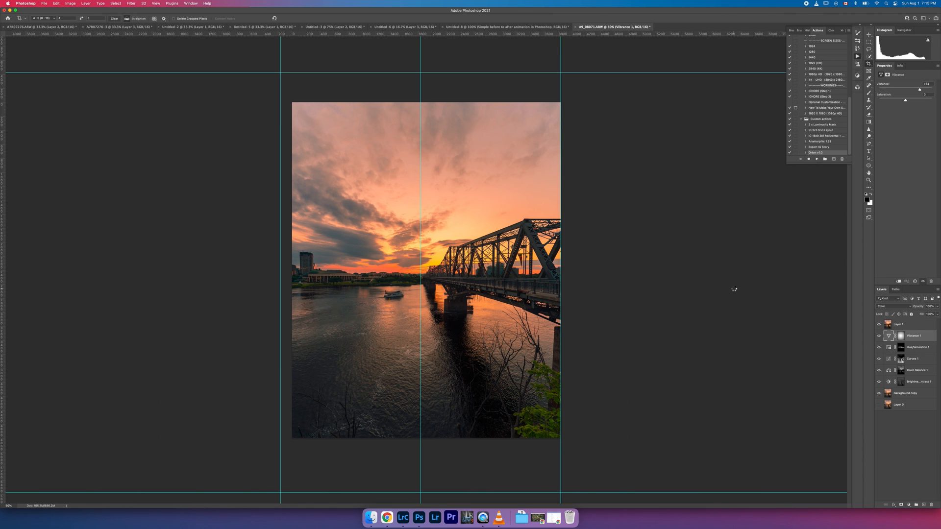
- Stamp all visible layers into a new layer, move it above Layer 1 and run the Orton action on it
{"action": "key", "text": "super+alt+shift+e"}
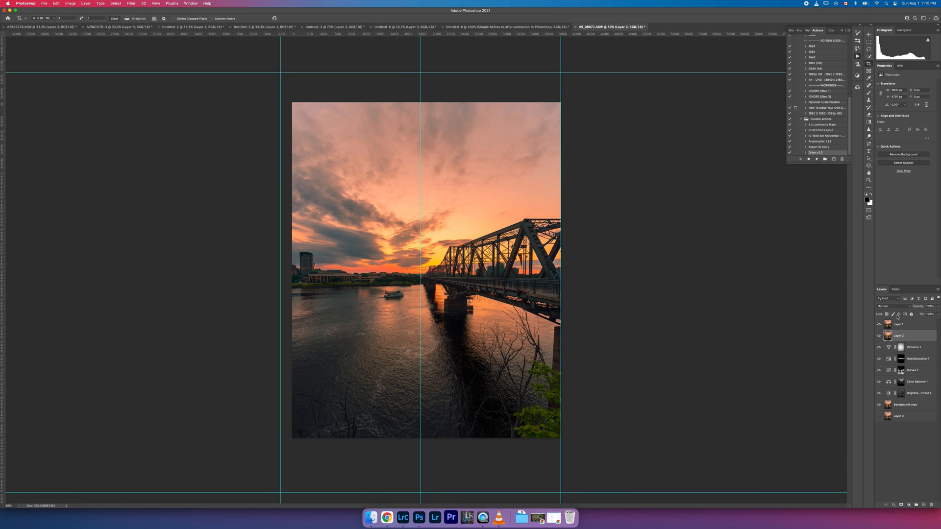
{"action": "left_click_drag", "start_coordinate": [903, 335], "coordinate": [901, 326]}
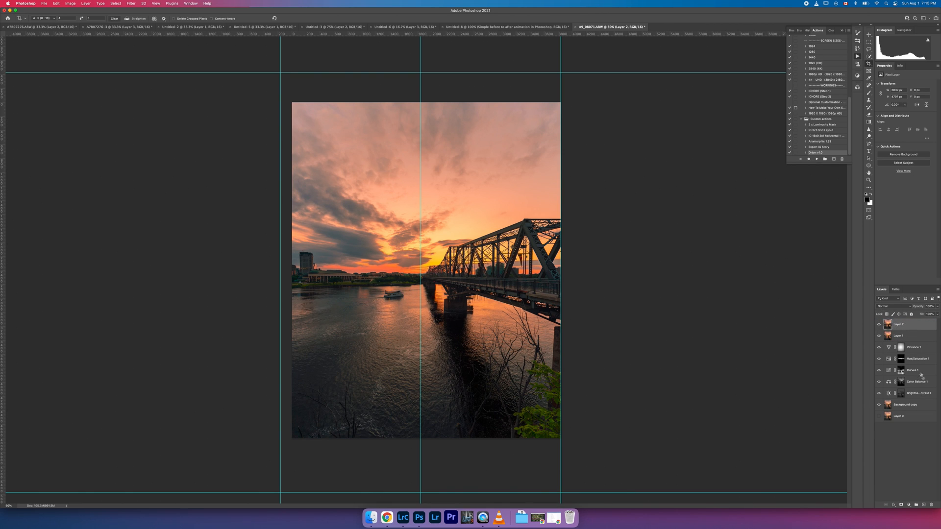
{"action": "left_click", "coordinate": [910, 336]}
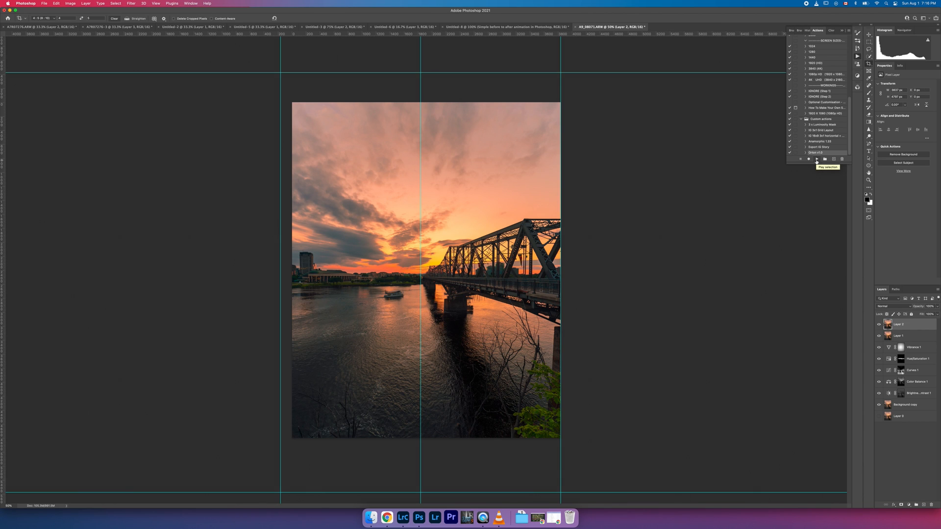
{"action": "left_click", "coordinate": [816, 160]}
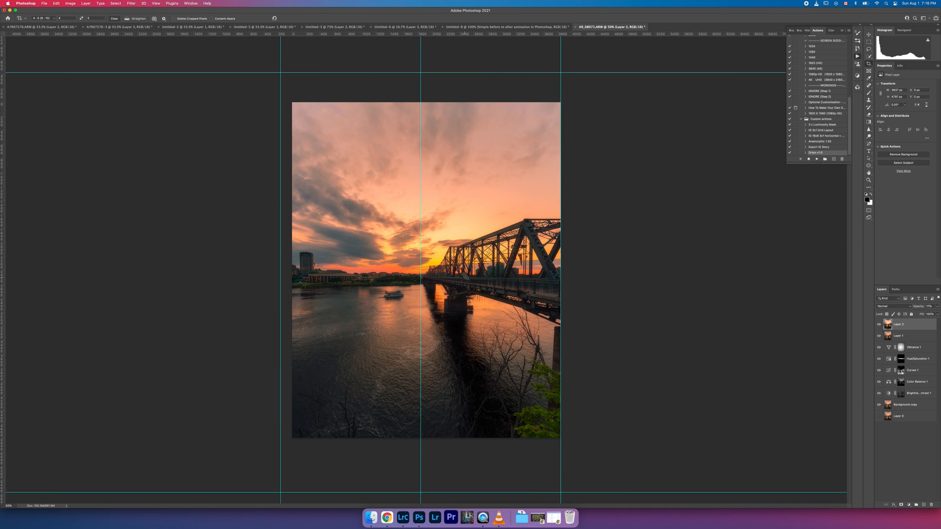
- Compare the photo repeatedly with and without the Orton effect on Layer 2
{"action": "left_click", "coordinate": [879, 325]}
{"action": "left_click", "coordinate": [879, 324]}
{"action": "left_click", "coordinate": [879, 325]}
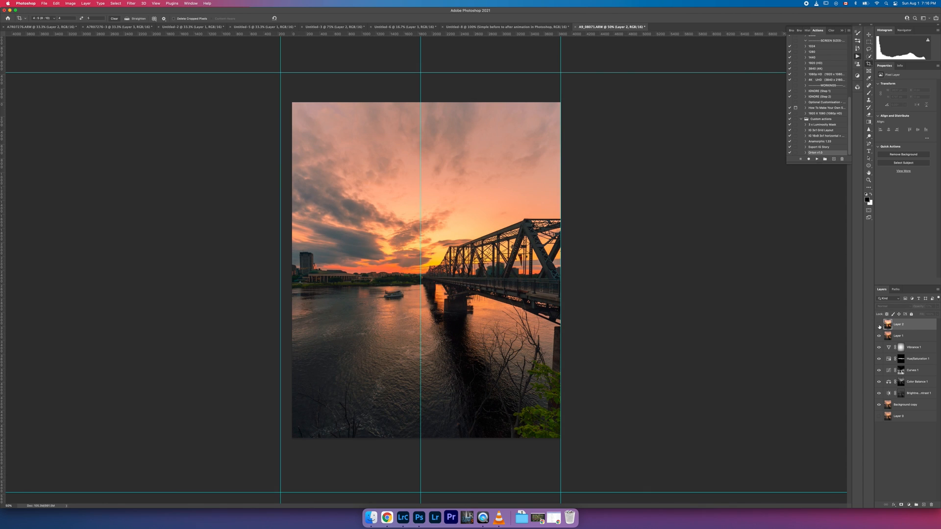
{"action": "left_click", "coordinate": [879, 325]}
{"action": "left_click", "coordinate": [879, 326]}
{"action": "left_click", "coordinate": [878, 326]}
- Fine-tune the opacity of the Orton layer while checking the photo with the layer hidden and shown
{"action": "left_click", "coordinate": [937, 308]}
{"action": "left_click", "coordinate": [880, 325]}
{"action": "left_click", "coordinate": [935, 309]}
{"action": "left_click", "coordinate": [879, 326]}
{"action": "left_click", "coordinate": [880, 326]}
- Try a black surround for the canvas and switch it to the custom white one
{"action": "right_click", "coordinate": [633, 262]}
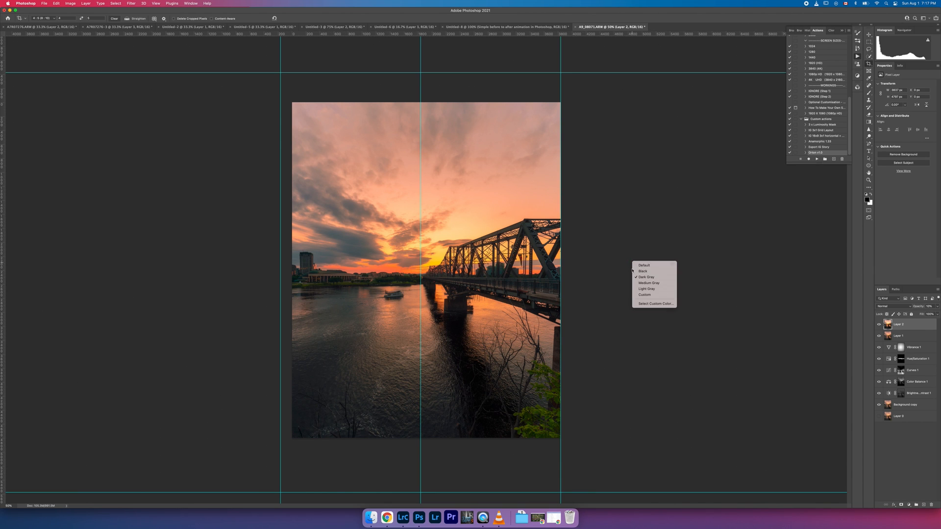
{"action": "left_click", "coordinate": [642, 272]}
{"action": "right_click", "coordinate": [616, 269]}
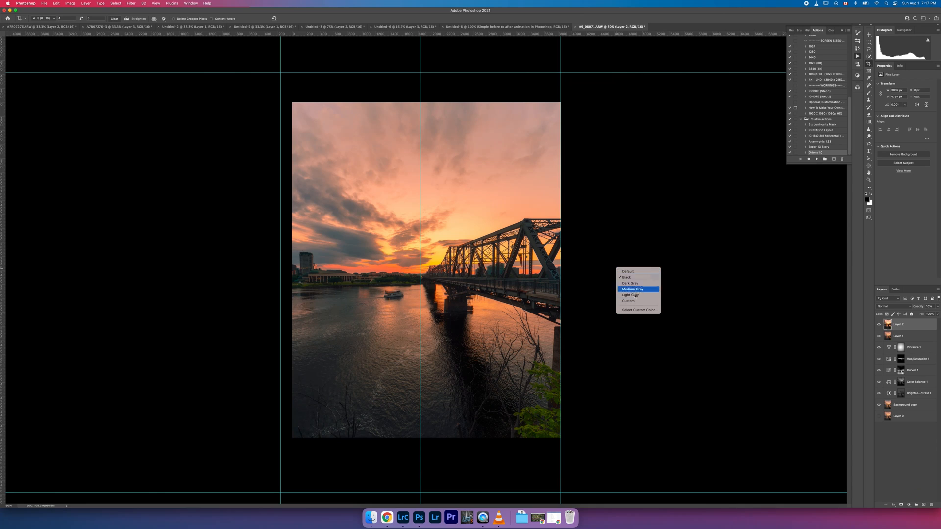
{"action": "left_click", "coordinate": [634, 301]}
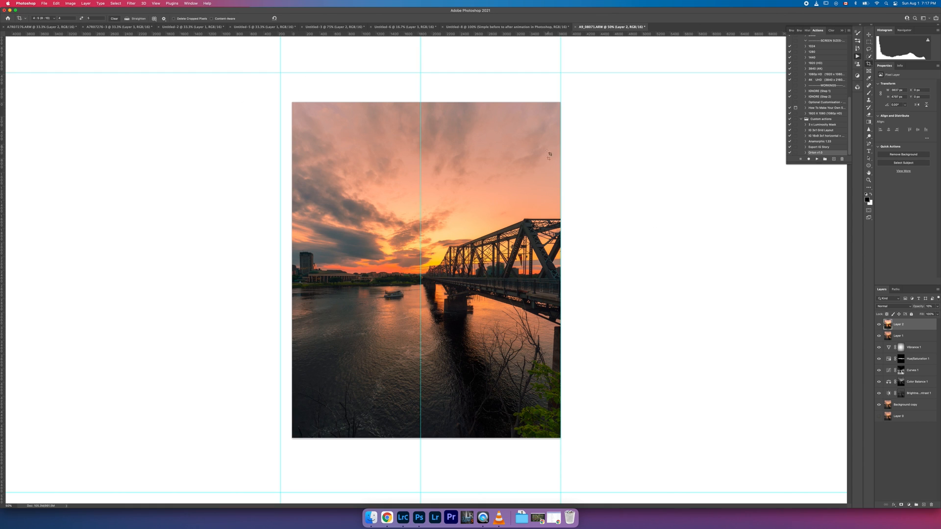
- Stamp all visible layers into a new top layer and copy the entire image
{"action": "key", "text": "super+a"}
{"action": "key", "text": "super+d"}
{"action": "key", "text": "alt+shift+super+e"}
{"action": "key", "text": "super+a"}
{"action": "key", "text": "super+c"}
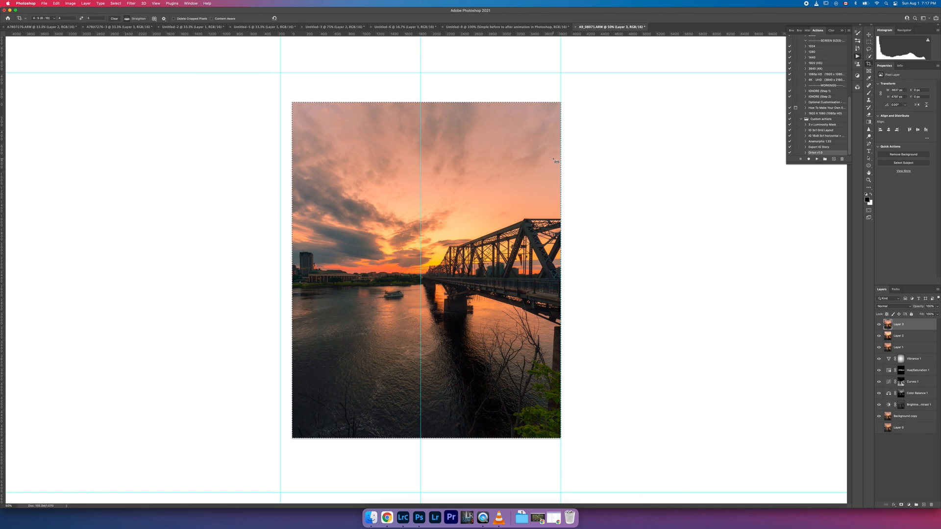
- Create a new document from the Clipboard preset, 3837 x 4797 pixels, and paste the copied image into it
{"action": "key", "text": "super+n"}
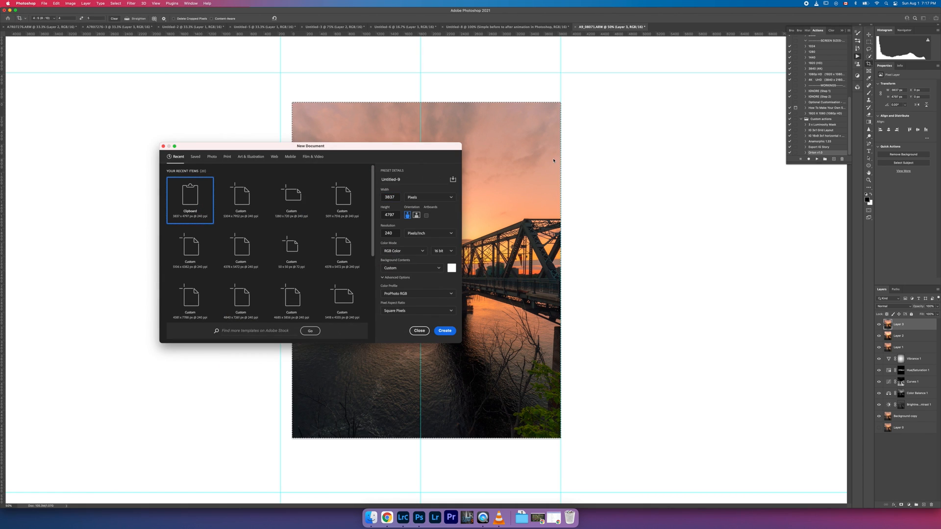
{"action": "key", "text": "Return"}
{"action": "key", "text": "super+v"}
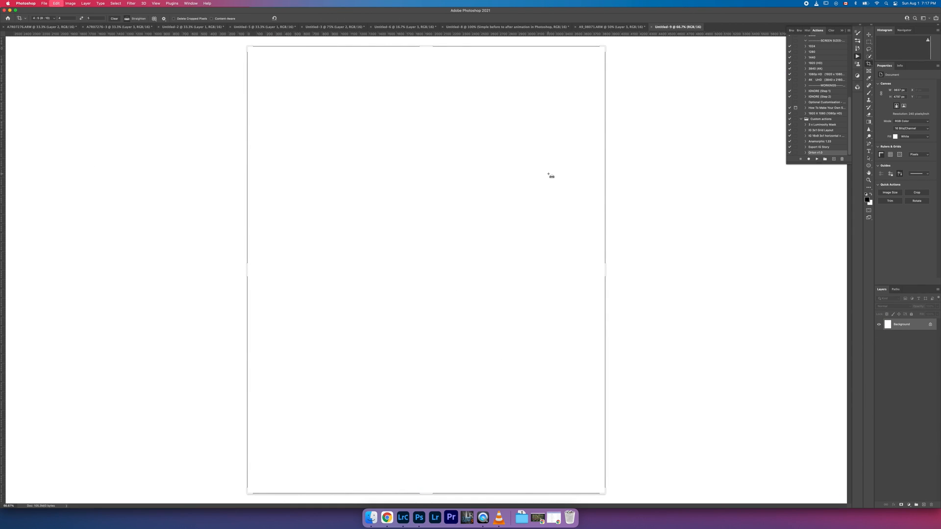
{"action": "key", "text": "m"}
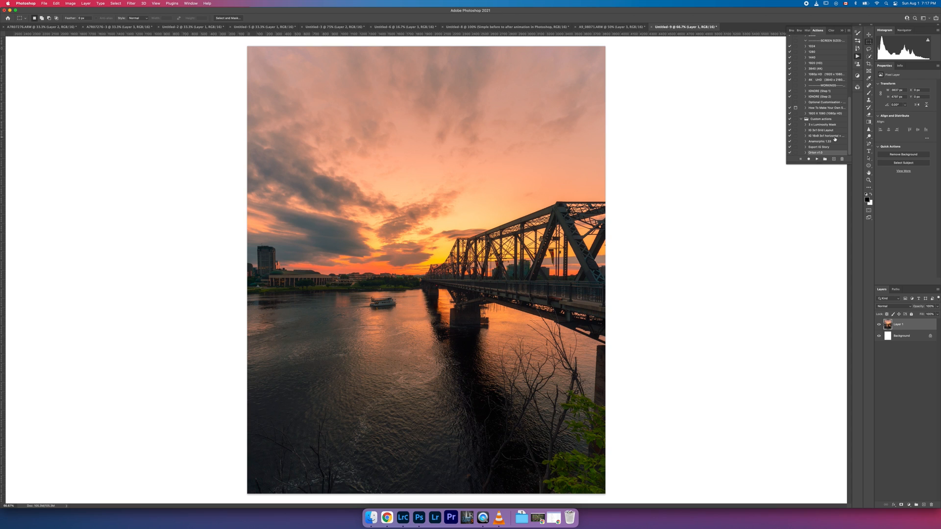
- Find the web resize action set and run its Instagram action to resize the image to fit inside 1080x1350 and sharpen it
{"action": "scroll", "coordinate": [821, 136], "scroll_direction": "up", "scroll_amount": 6}
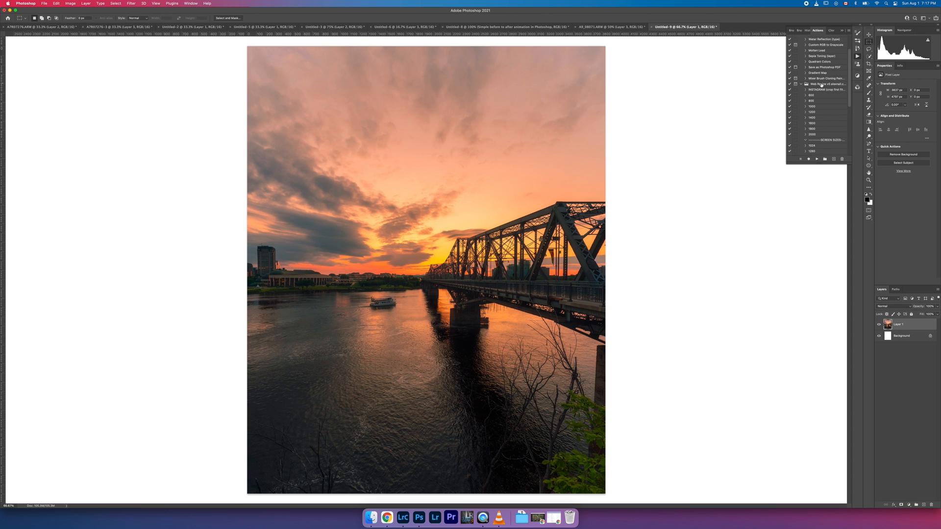
{"action": "left_click", "coordinate": [821, 85]}
{"action": "left_click_drag", "start_coordinate": [782, 84], "coordinate": [741, 84]}
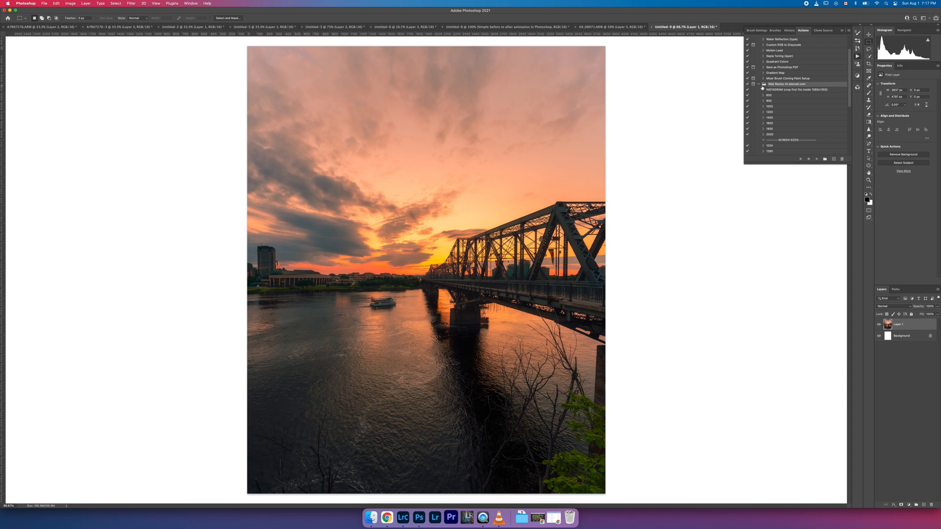
{"action": "left_click_drag", "start_coordinate": [742, 84], "coordinate": [759, 85]}
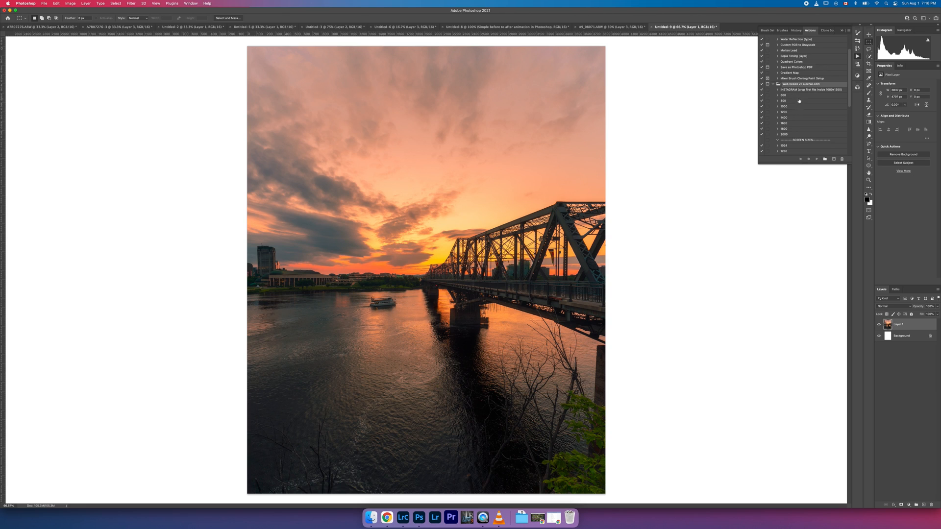
{"action": "left_click", "coordinate": [796, 91]}
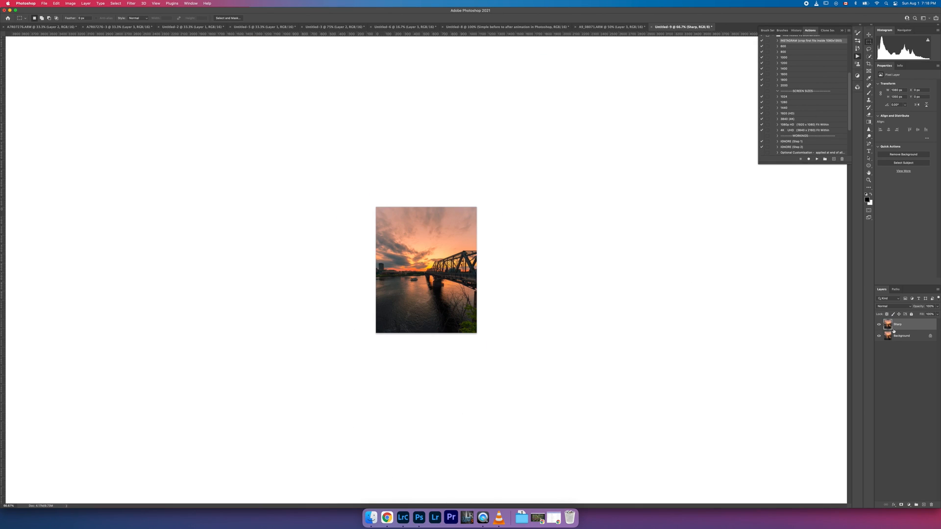
- Inspect the resized, sharpened image at up to 400% magnification and return to 100%
{"action": "key", "text": "super+equal"}
{"action": "key", "text": "super+equal"}
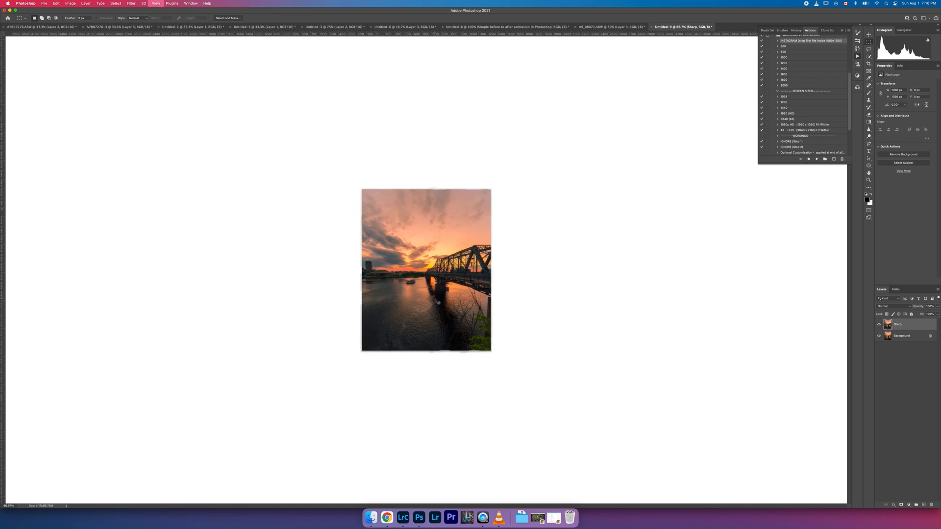
{"action": "key", "text": "super+equal"}
{"action": "key", "text": "super+equal"}
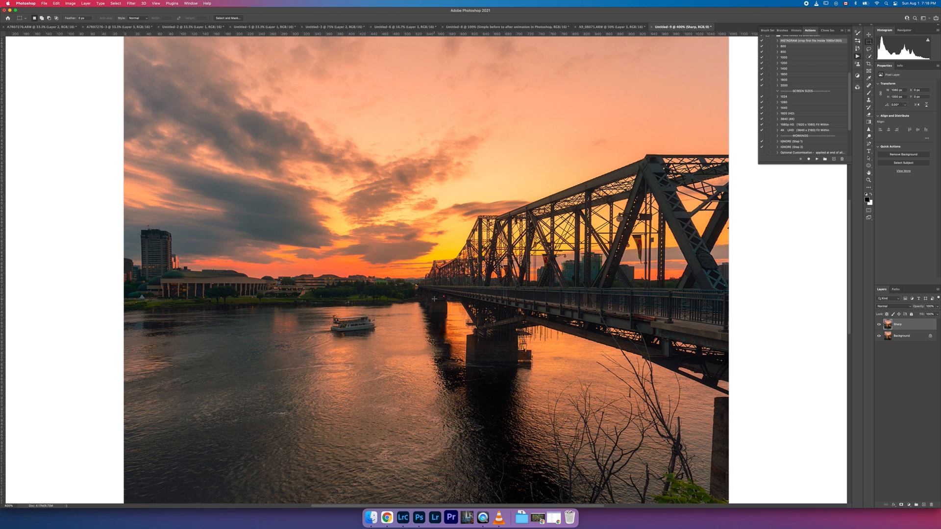
{"action": "key", "text": "super+minus"}
{"action": "key", "text": "super+minus"}
{"action": "key", "text": "super+minus"}
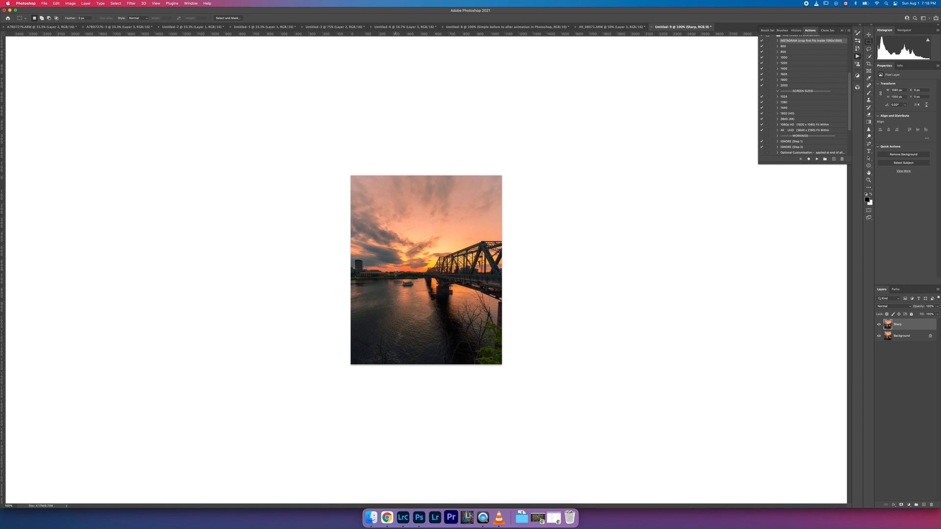
- Export the image with Save for Web (Legacy) as a JPEG at quality 75
{"action": "left_click", "coordinate": [44, 3]}
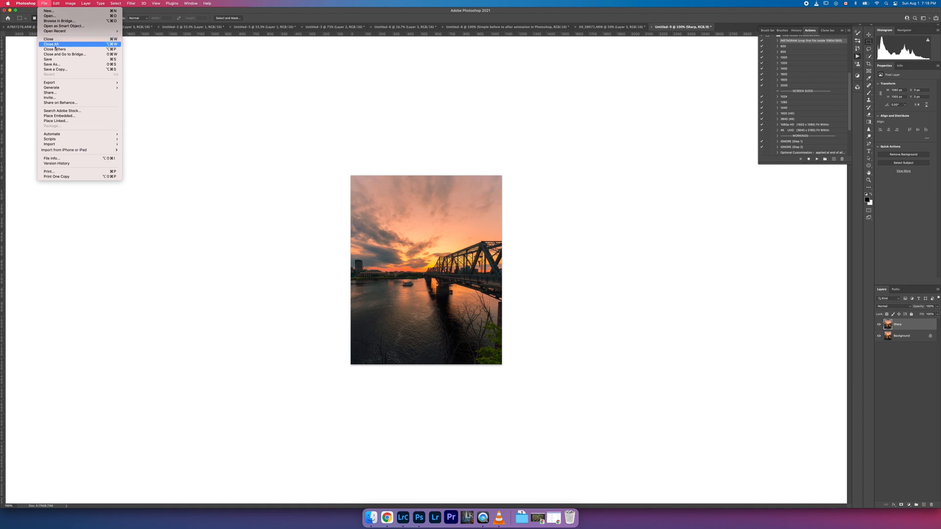
{"action": "mouse_move", "coordinate": [74, 83]}
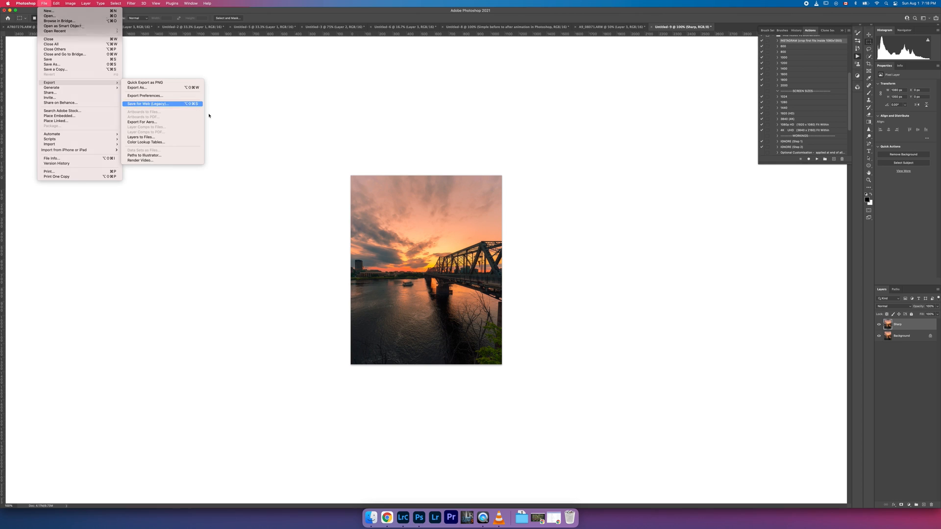
{"action": "left_click", "coordinate": [169, 104]}
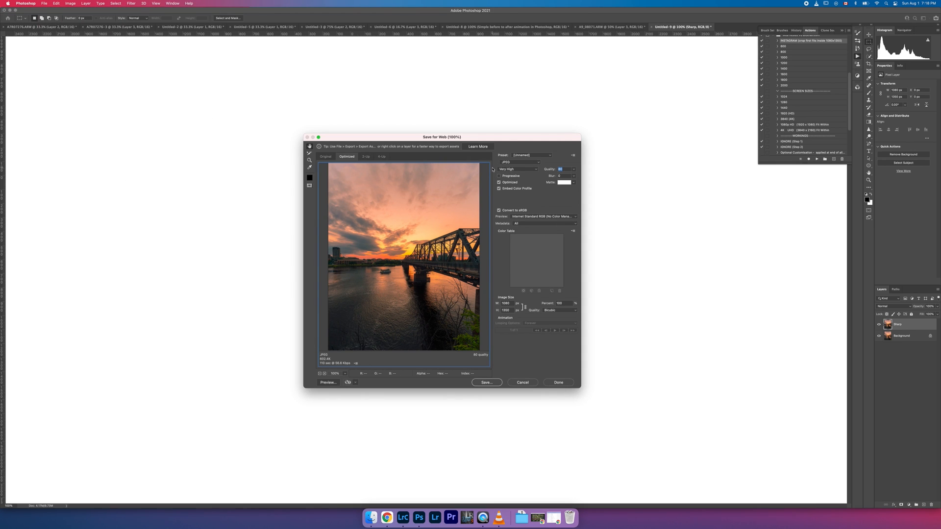
{"action": "type", "text": "75"}
{"action": "key", "text": "Return"}
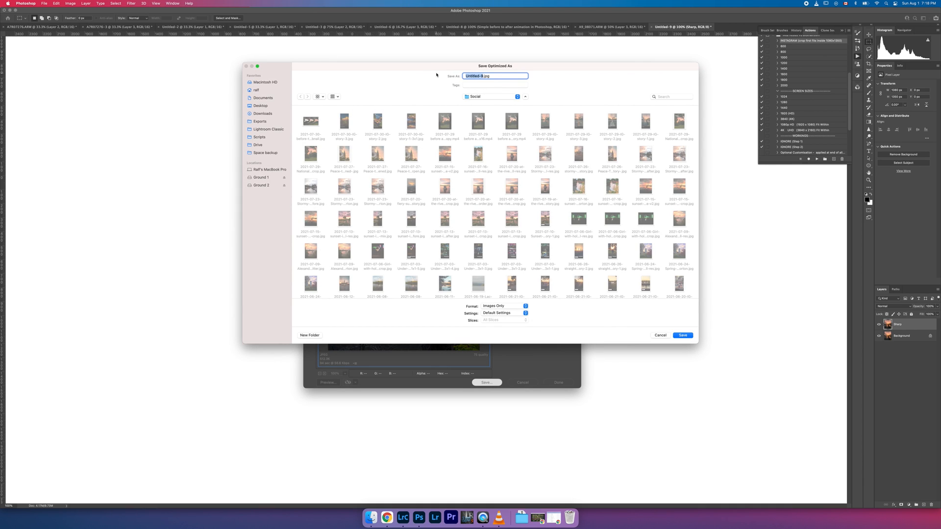
- Save the JPEG in the Social folder as "2021-08-01 Alexandra Bridge at sunset 4x5 IG crop sharpened orton"
{"action": "type", "text": "2021-08-01"}
{"action": "left_click_drag", "start_coordinate": [526, 66], "coordinate": [753, 102]}
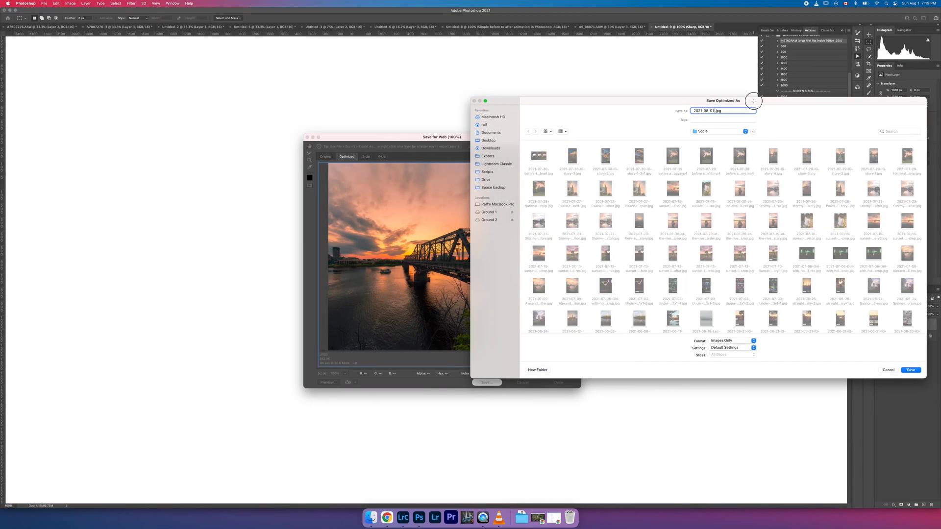
{"action": "type", "text": "Alec"}
{"action": "type", "text": "andra Bridge"}
{"action": "type", "text": " at sunset"}
{"action": "type", "text": " 4x"}
{"action": "type", "text": "5 IG"}
{"action": "type", "text": " crop"}
{"action": "type", "text": " sharpened"}
{"action": "type", "text": "orton"}
{"action": "left_click", "coordinate": [910, 370]}
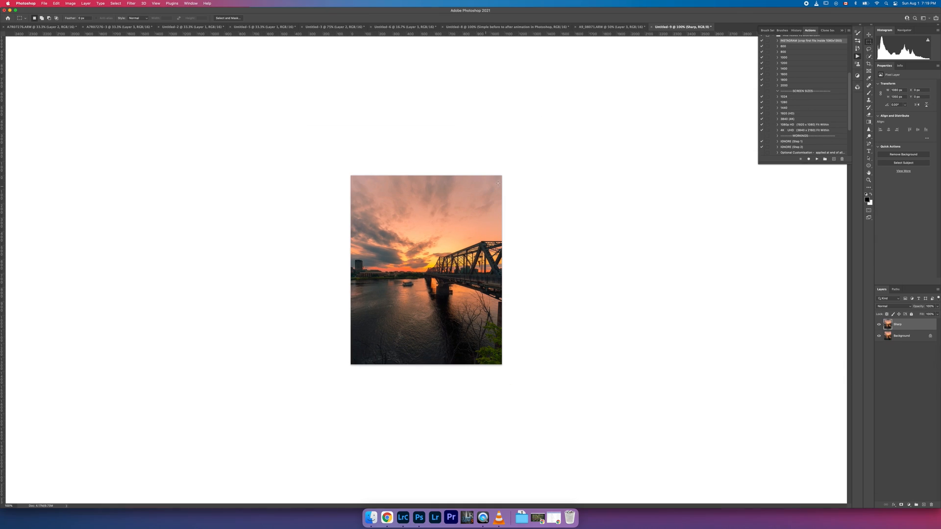